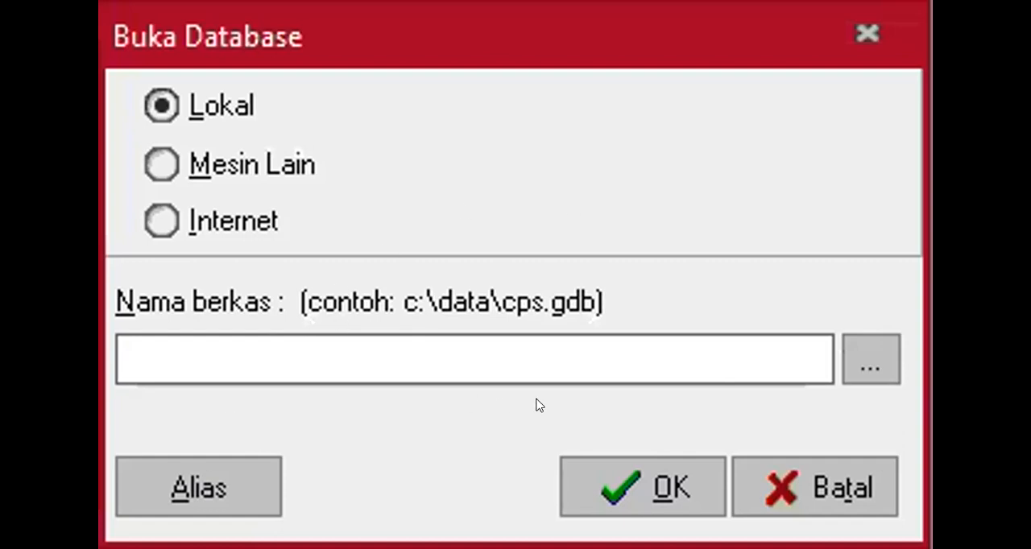
Step: Open the local database BALAPAN KOMPUTER 2020_COA.GDB from D:\Bahan Kuliah\MODUL ACCURATE VERSI 5
click(855, 363)
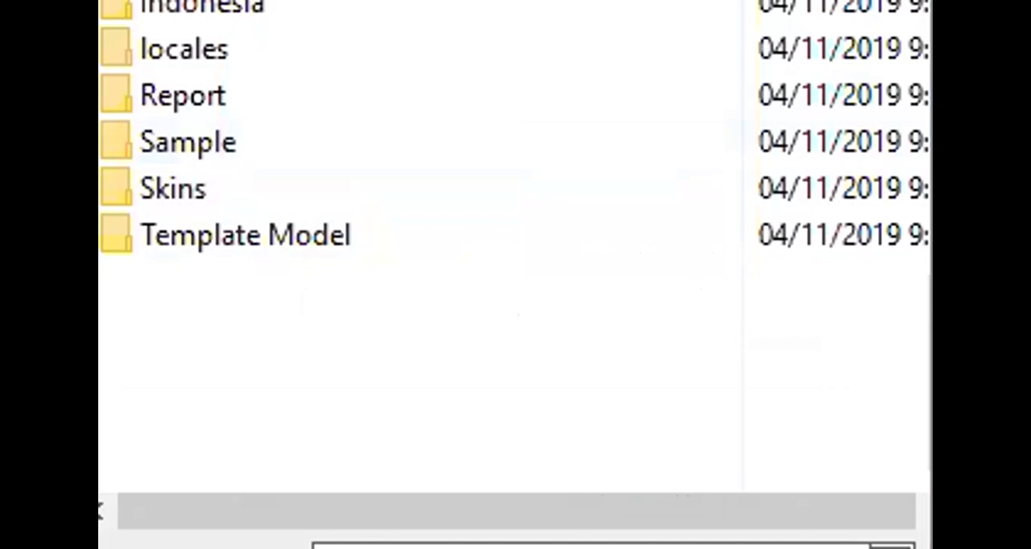
click(451, 2)
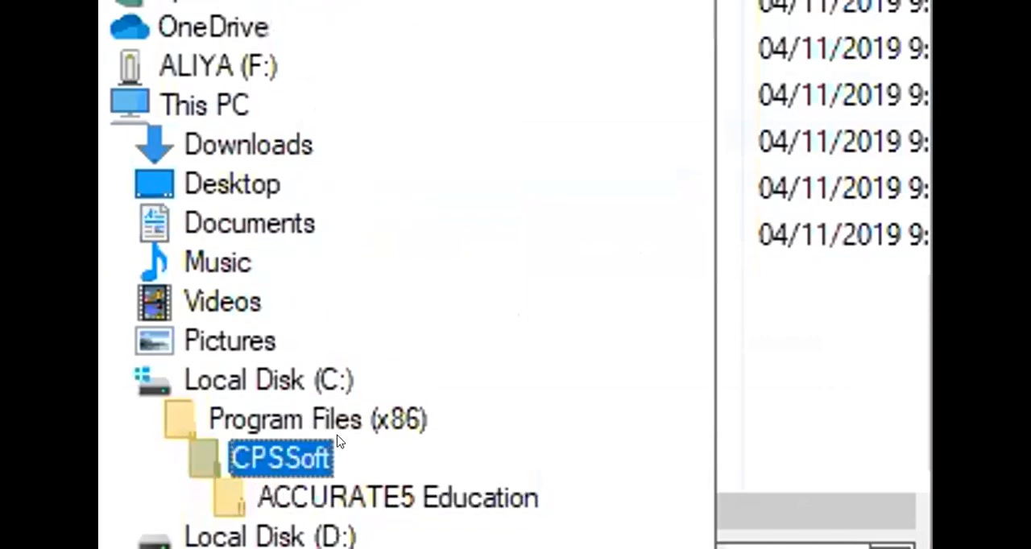
click(334, 530)
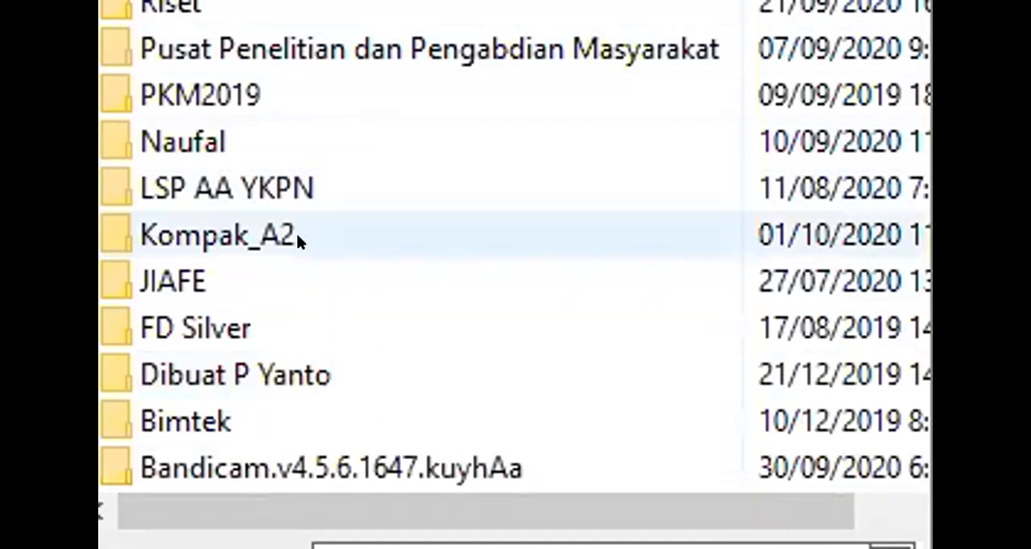
mouse_move(296, 236)
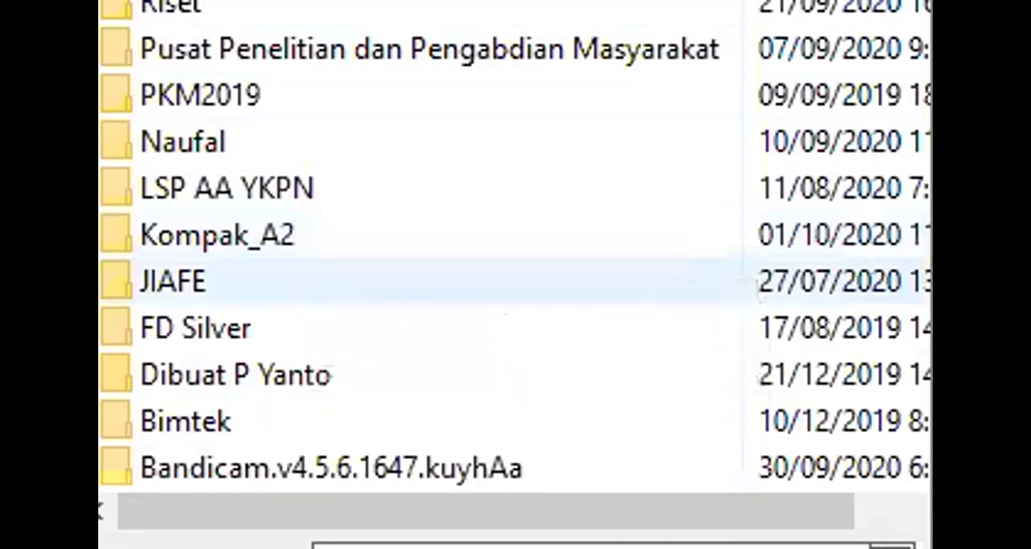
scroll(516, 281, down, 1)
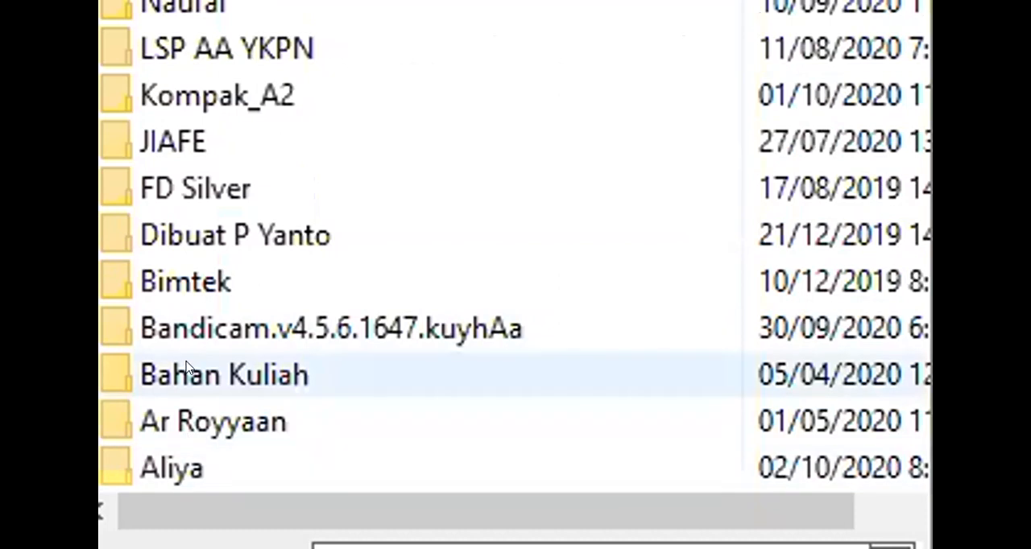
double_click(187, 368)
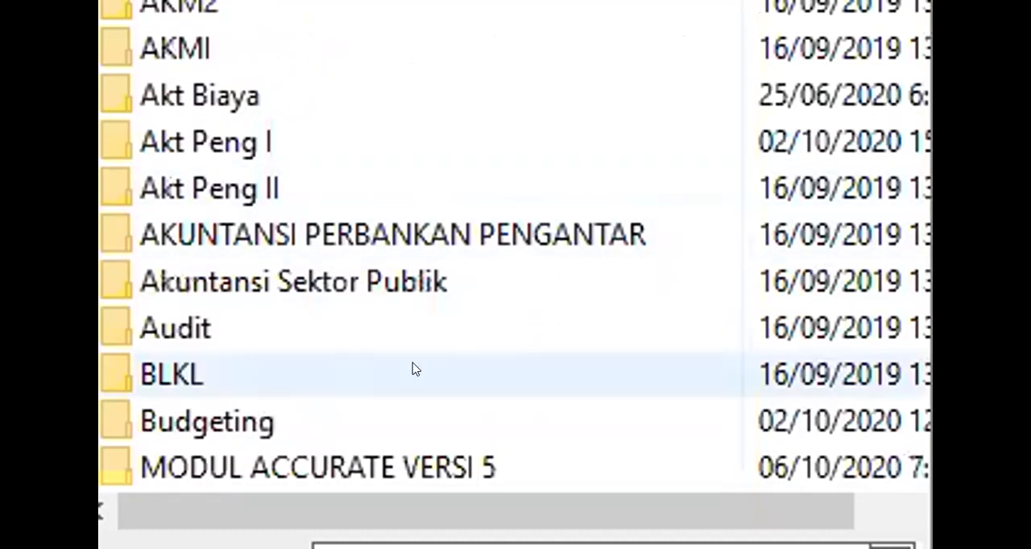
scroll(382, 446, down, 3)
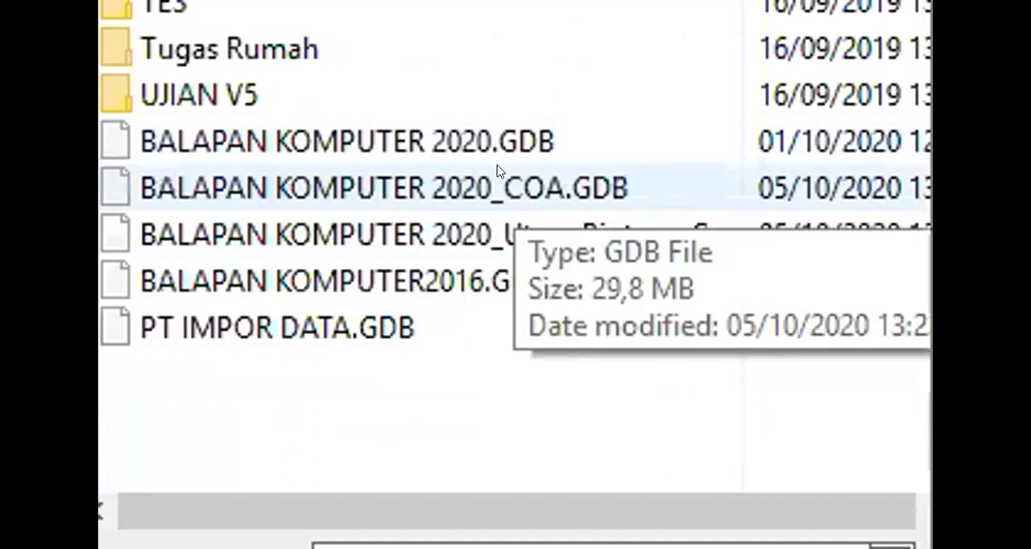
click(497, 171)
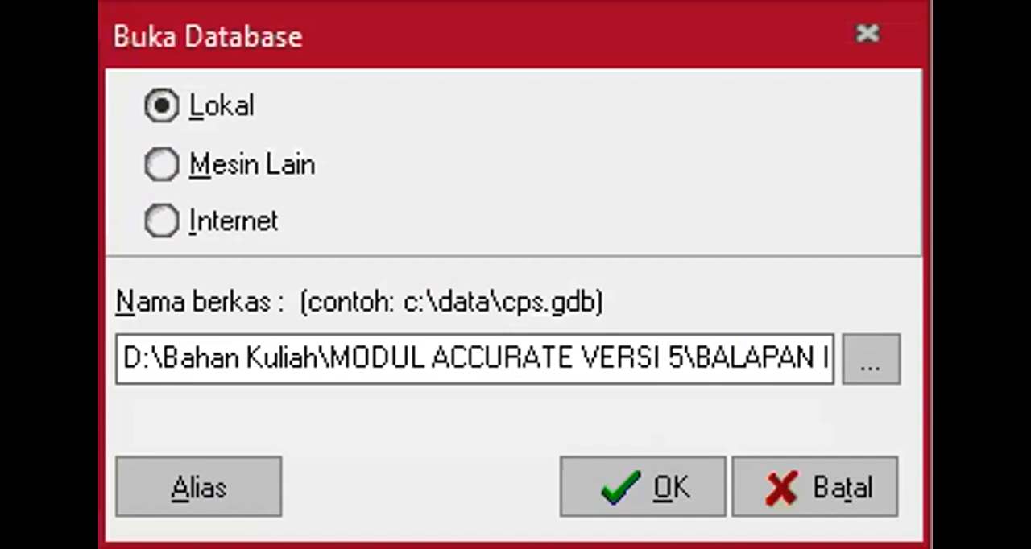
click(620, 481)
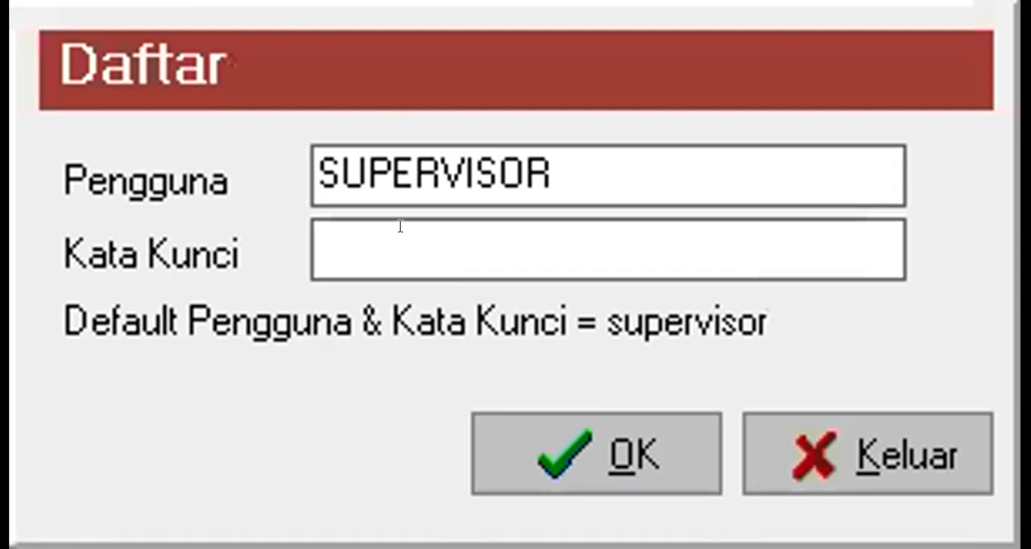
Step: Log in to the database as SUPERVISOR, entering the account password in the Kata Kunci field
drag(567, 177, 176, 123)
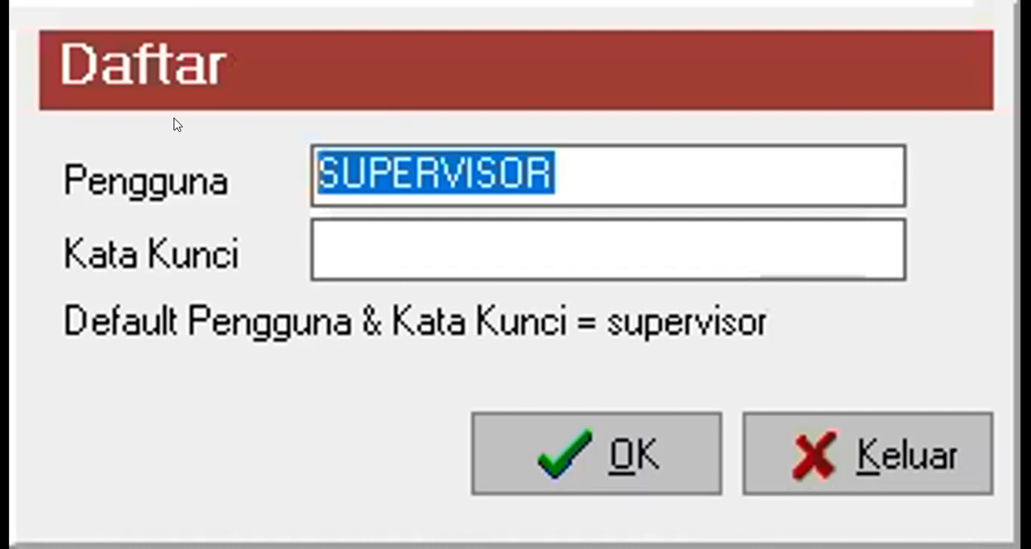
click(340, 224)
text(supervisor)
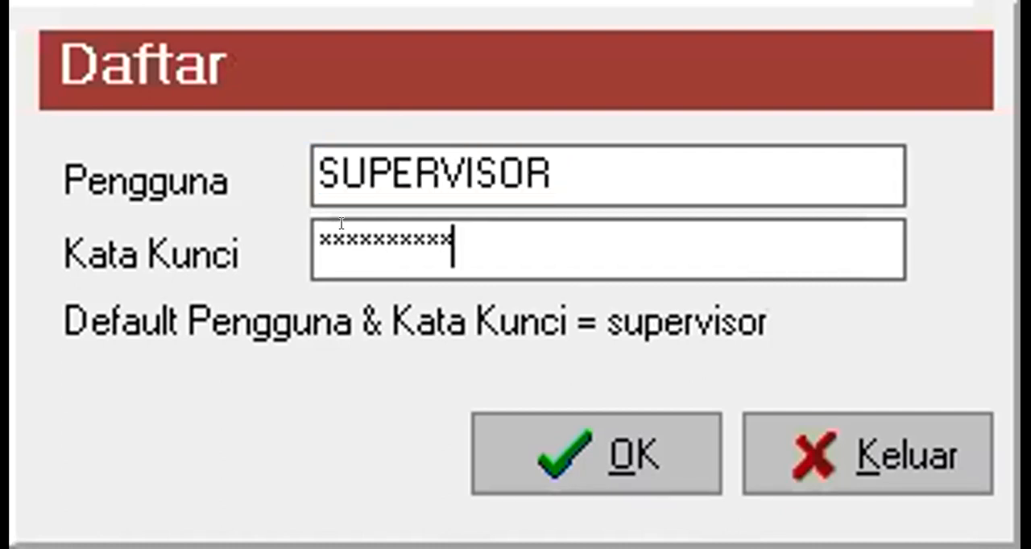
click(600, 447)
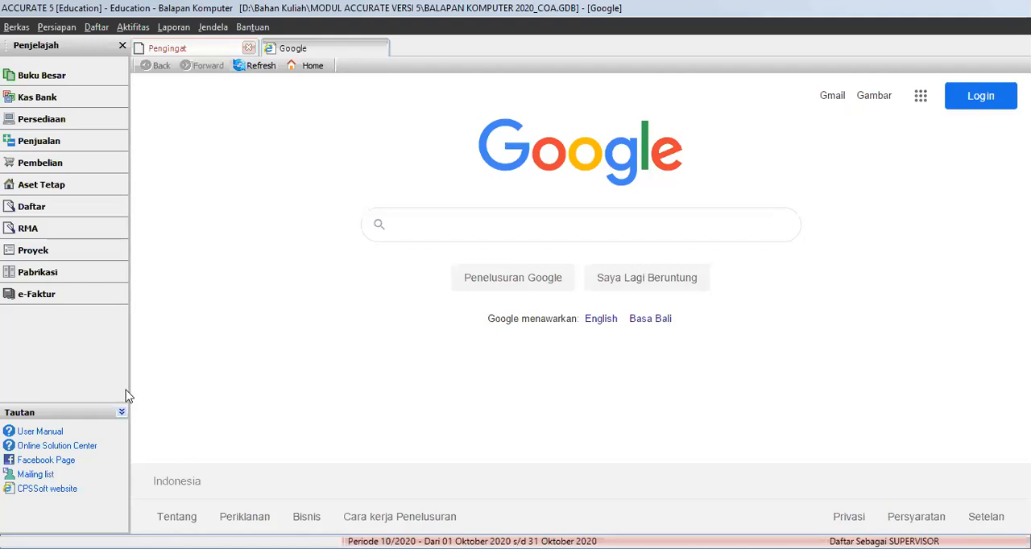
Step: Start the Persiapan Singkat company setup in Indonesian and choose the Persiapan Mahir setup type
click(64, 32)
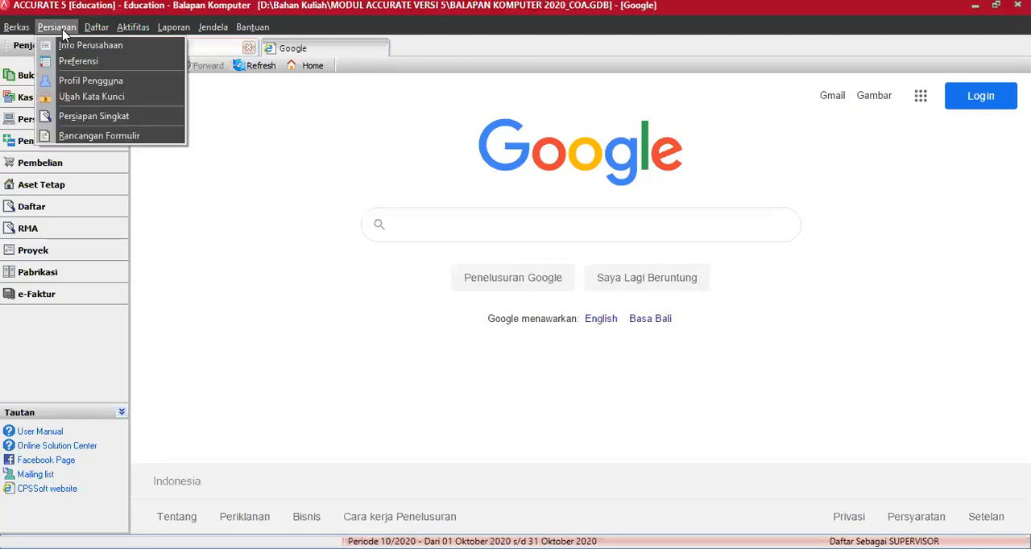
click(80, 120)
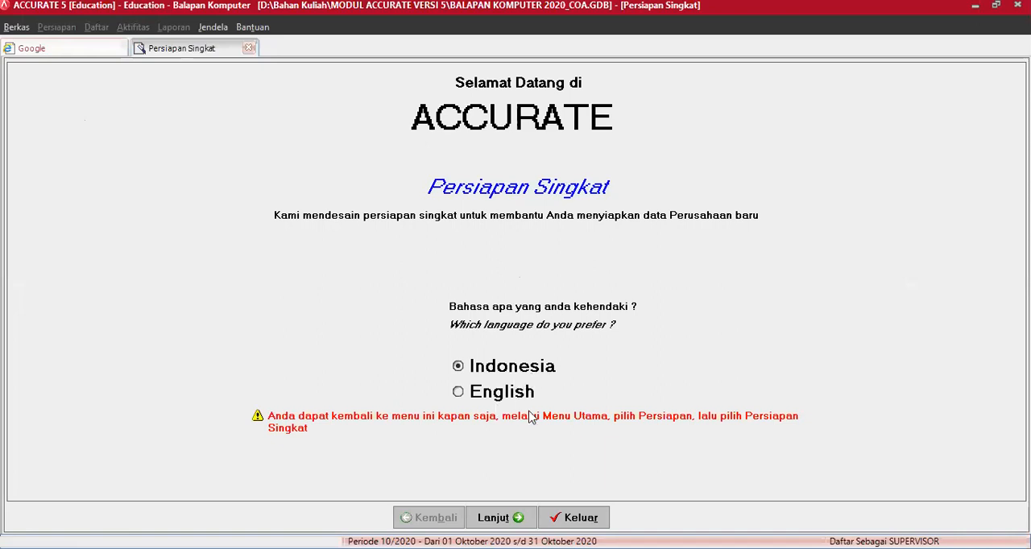
click(499, 518)
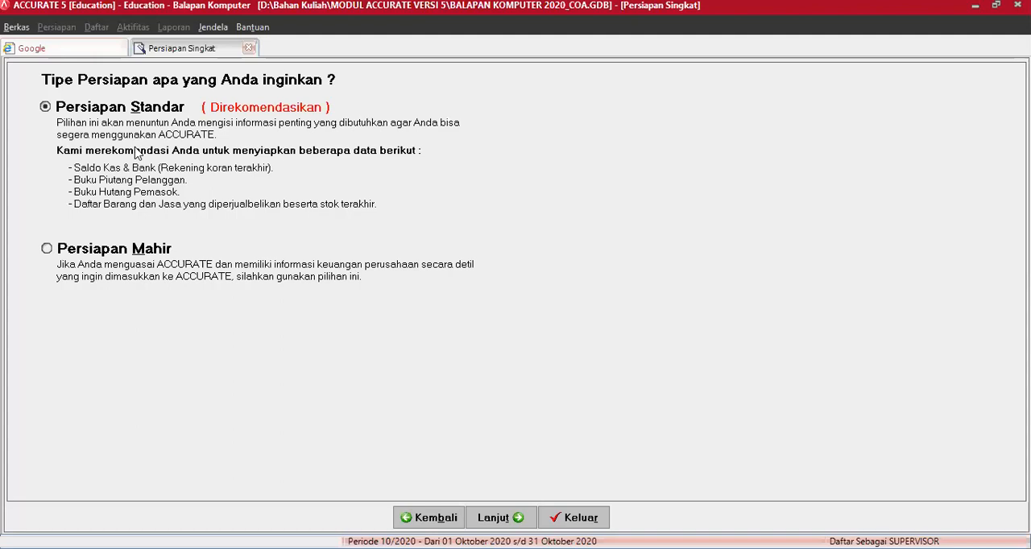
click(106, 254)
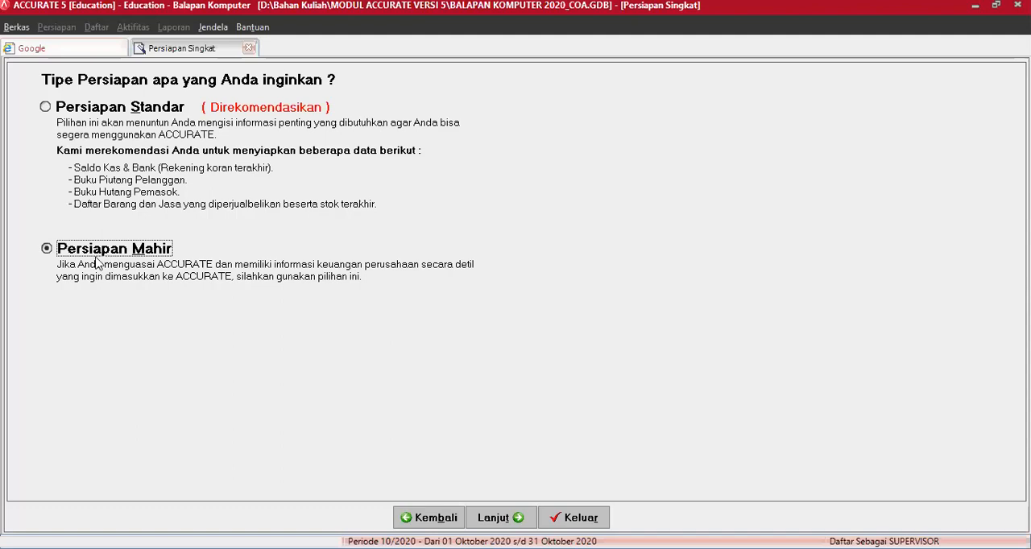
click(495, 517)
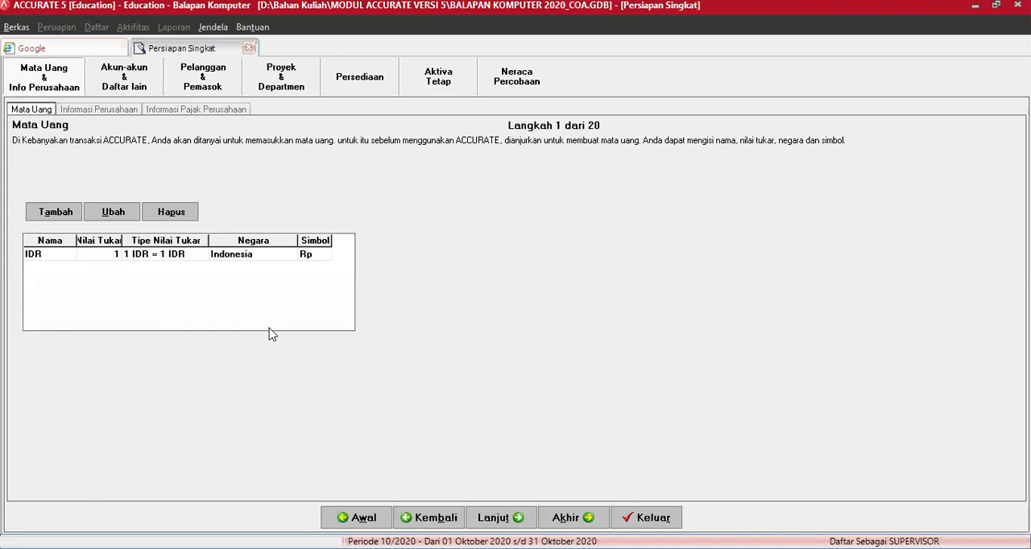
Step: Advance the setup past the currency, company information and company tax pages to the Daftar Akun page
click(498, 521)
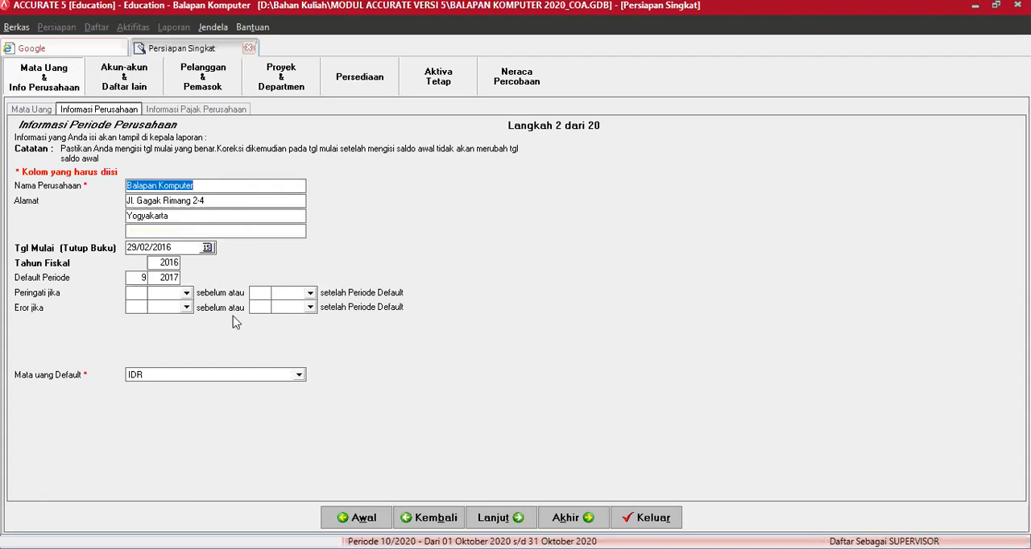
click(496, 520)
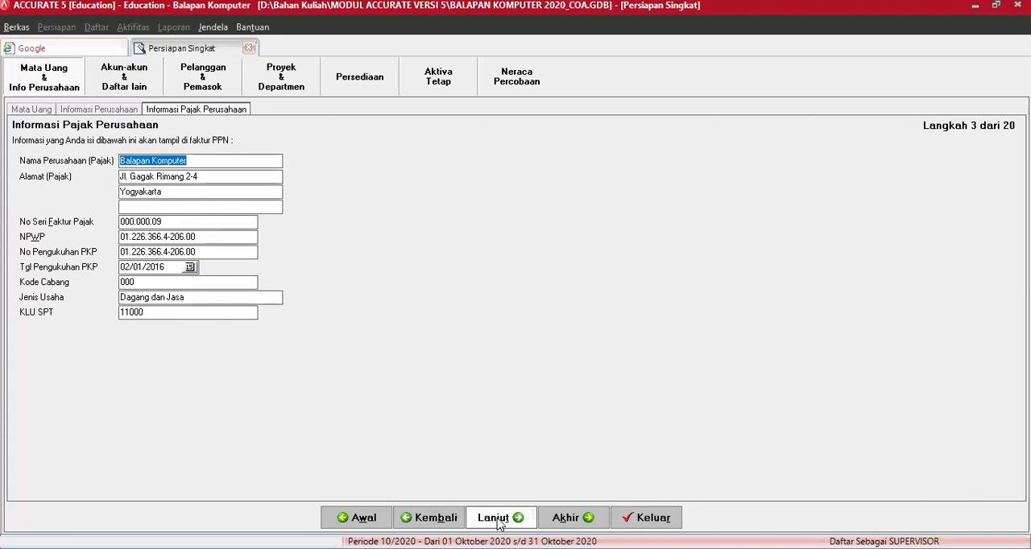
click(500, 520)
click(498, 519)
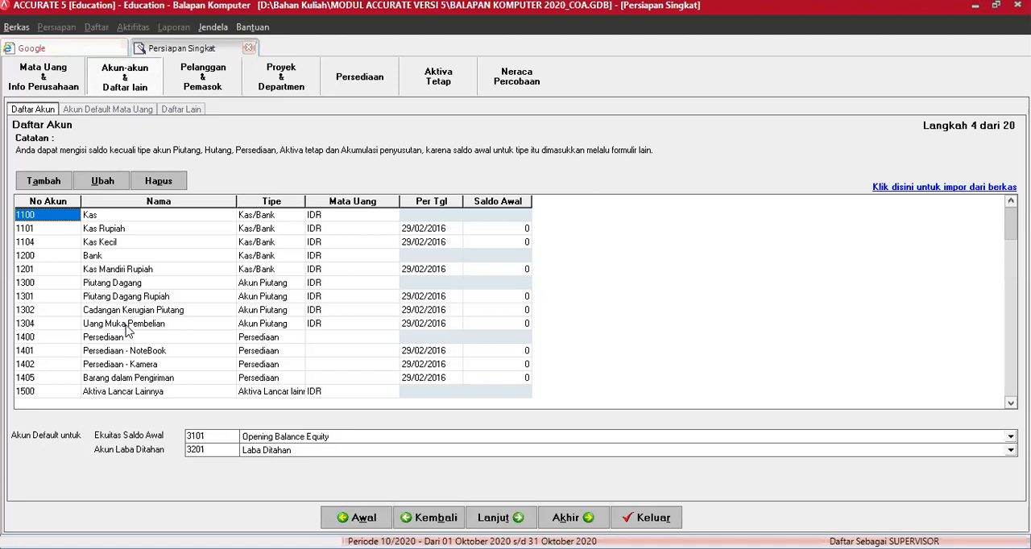
Step: Open account 1401 Persediaan - NoteBook to review its details and close it without changes
click(135, 354)
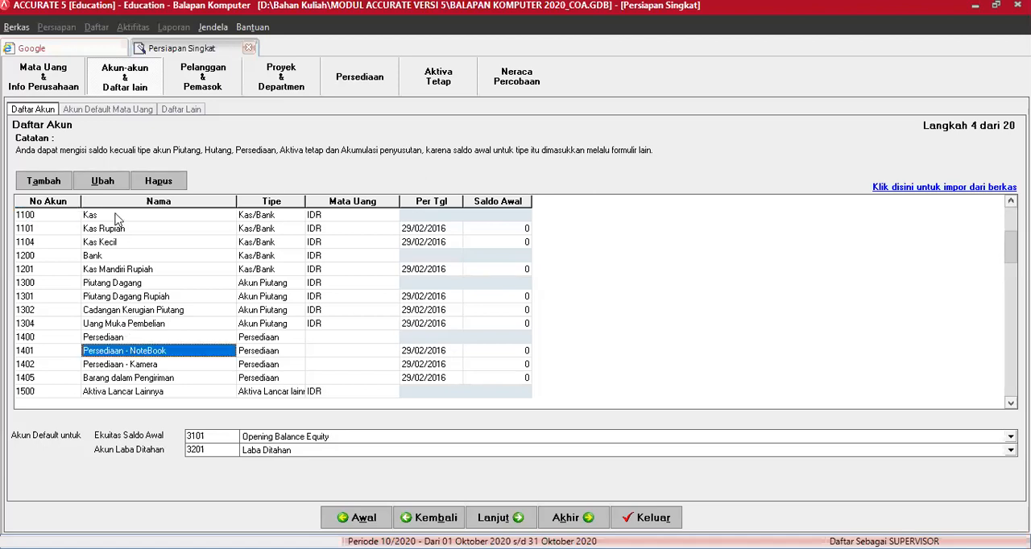
click(108, 184)
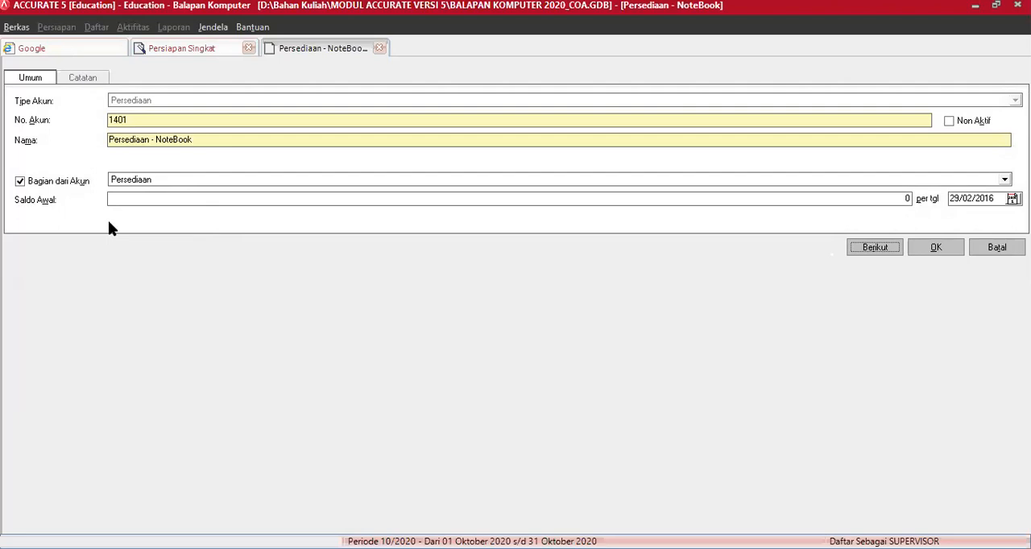
key(Return)
click(951, 250)
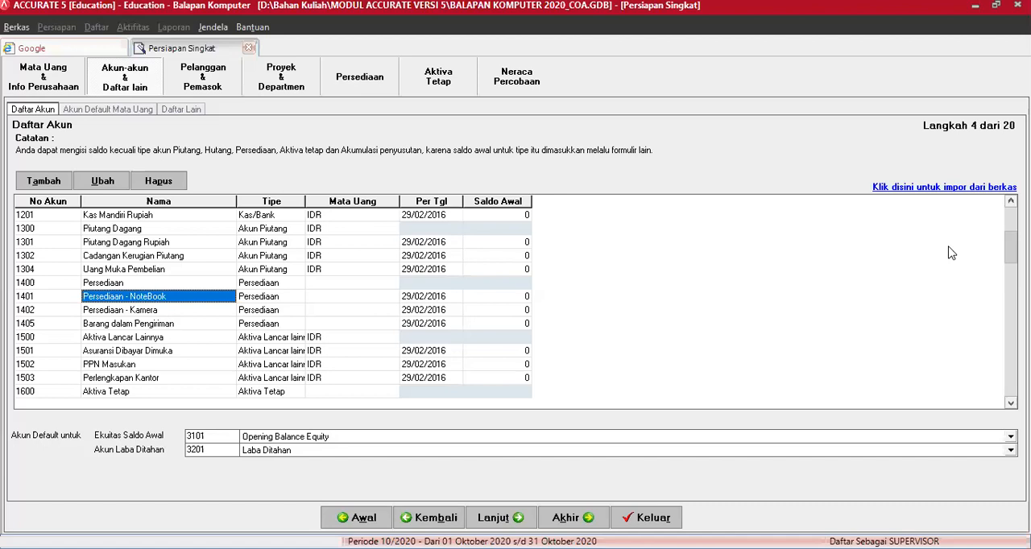
Step: Set the opening balance (Saldo Awal) of account 1101 Kas Rupiah to 21500000
key(Up)
key(Up)
key(Up)
key(Up)
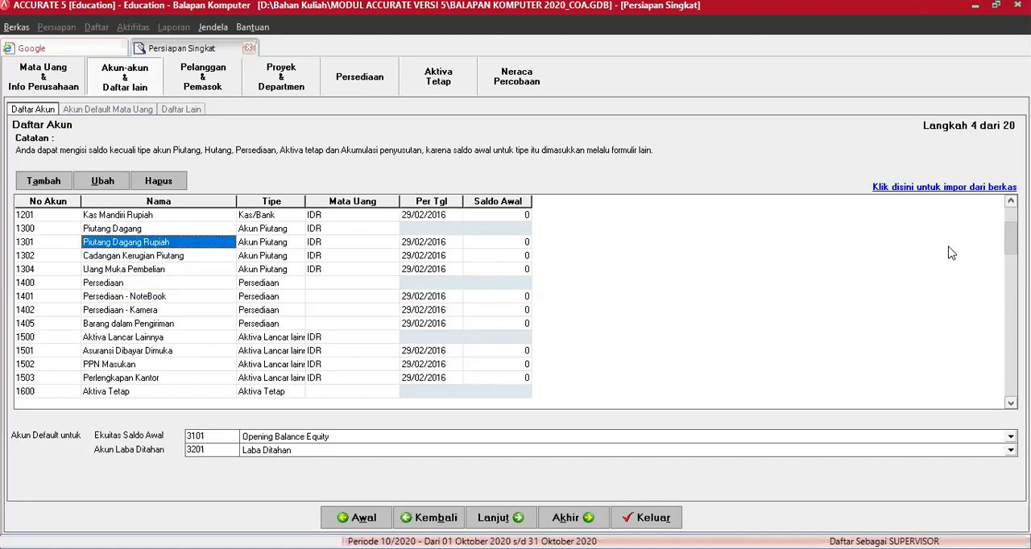
key(Up)
key(Up)
key(Up)
key(Up)
key(Up)
key(Up)
key(Down)
key(Right)
key(Right)
key(Right)
key(Right)
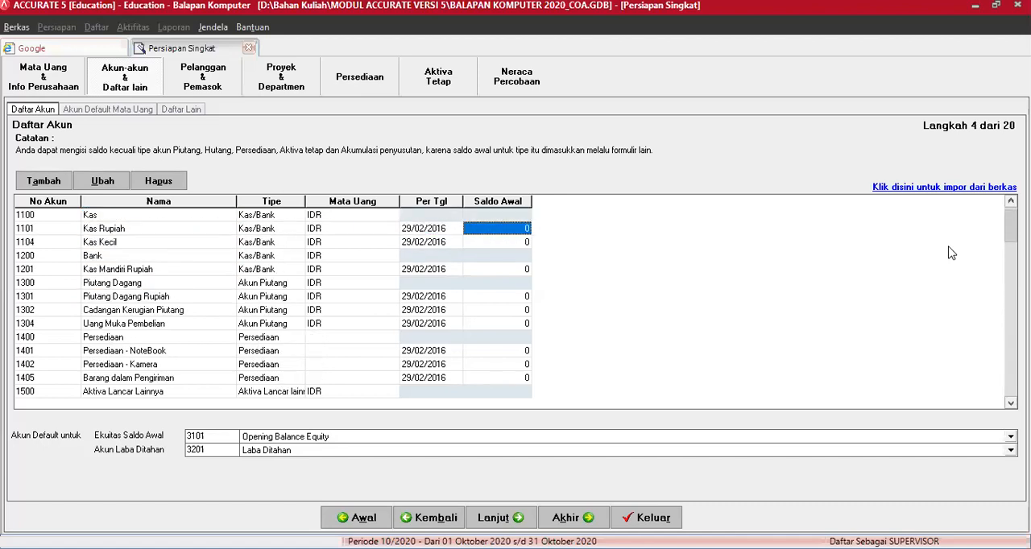
text(21500000)
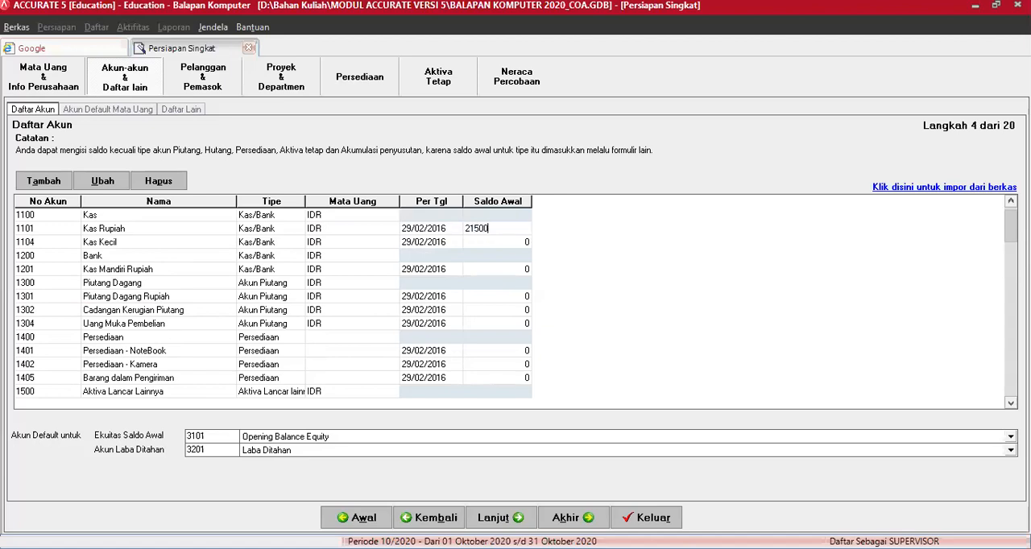
key(Down)
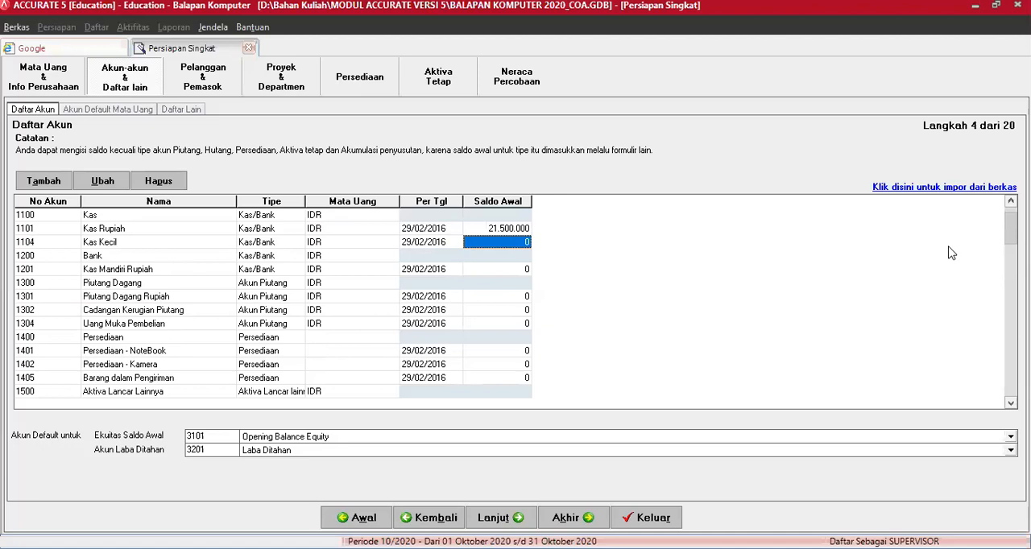
Step: Enter 275000000 as the opening balance of account 1201 Kas Mandiri Rupiah
key(Down)
key(Down)
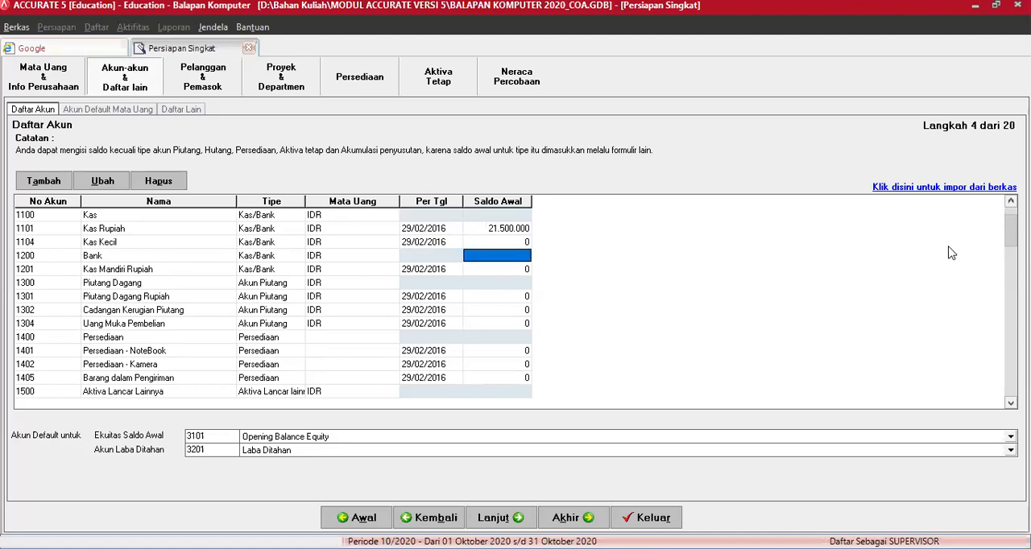
text(275000000)
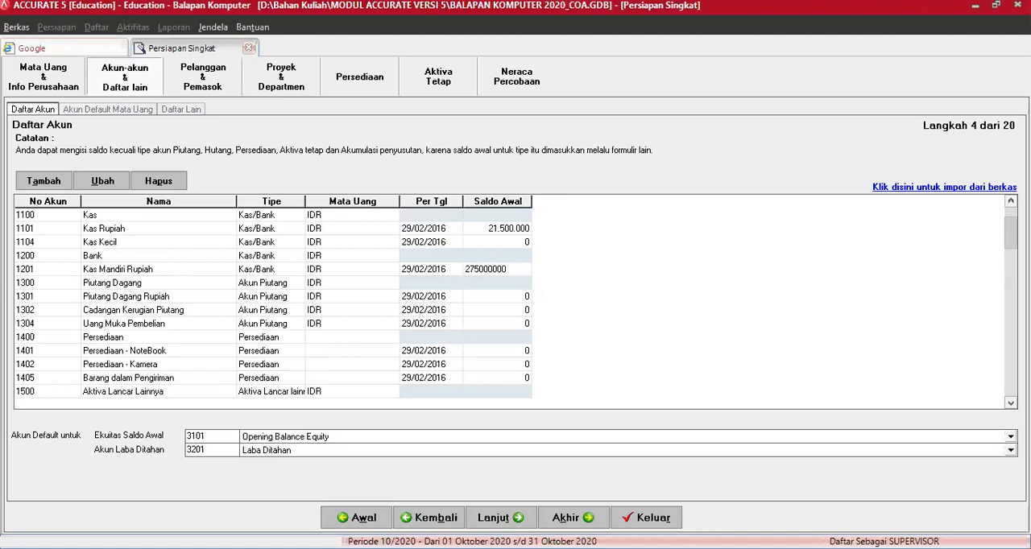
key(Return)
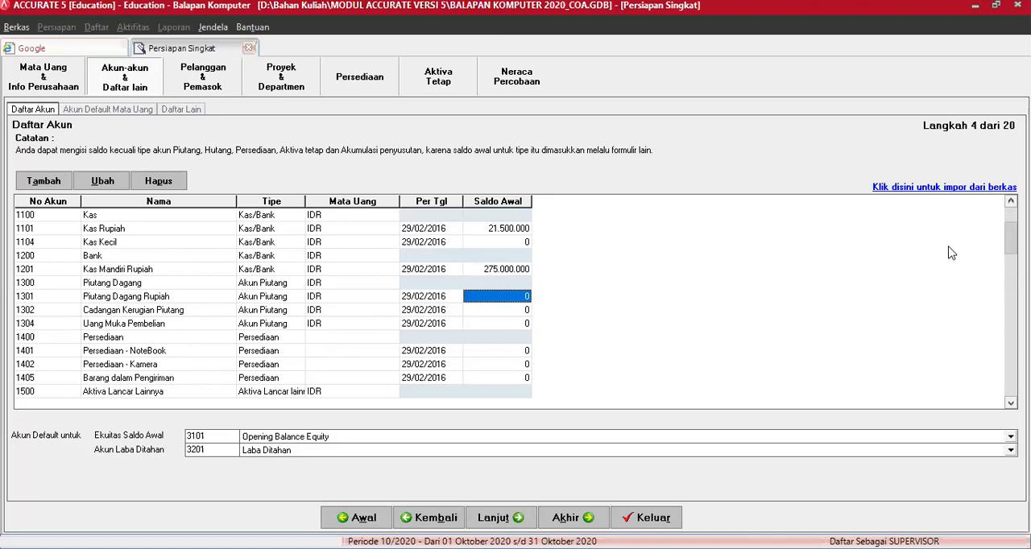
Step: Enter 12000000 as the opening balance of account 1501 Asuransi Dibayar Dimuka
key(Down)
key(Down)
key(Down)
key(Down)
key(Down)
key(Down)
key(Down)
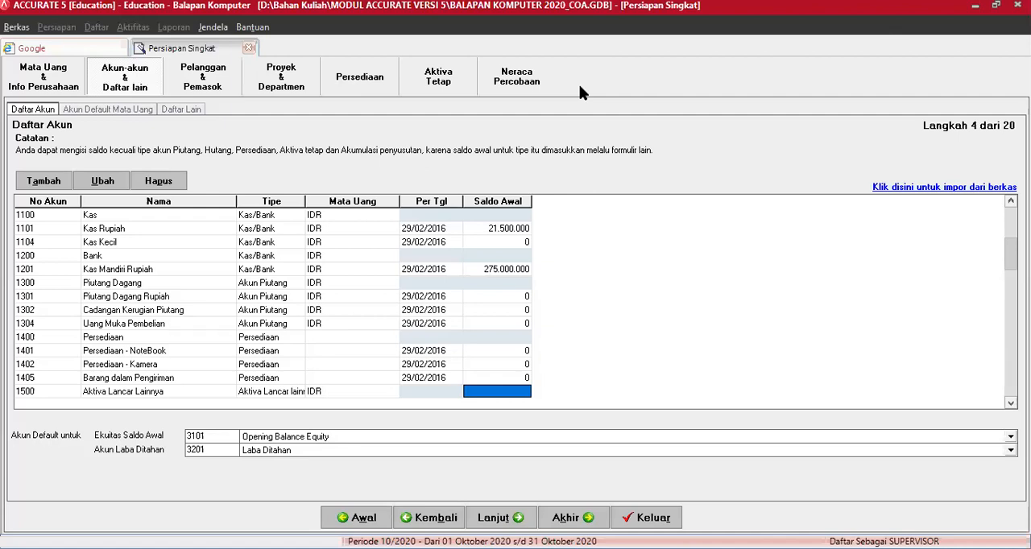
key(Down)
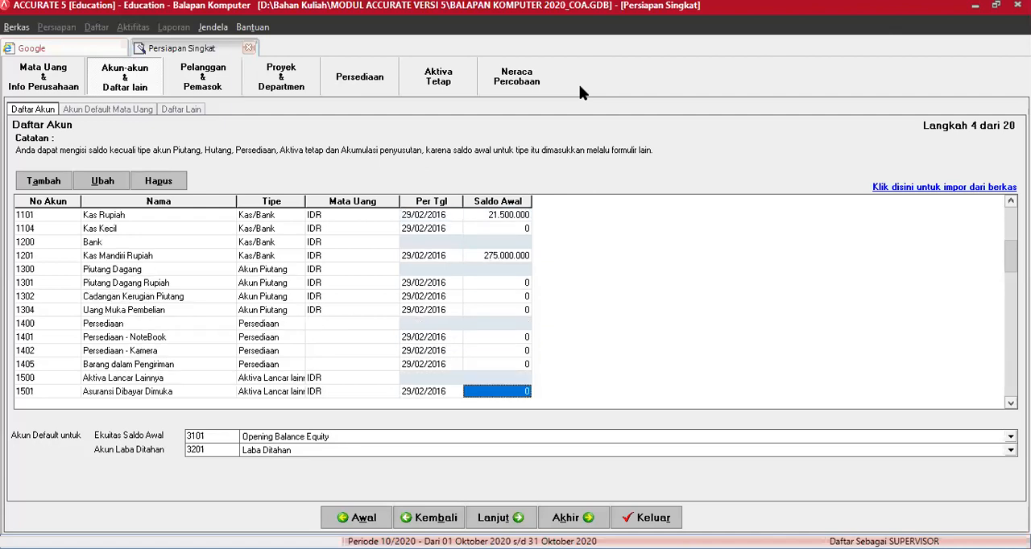
key(Down)
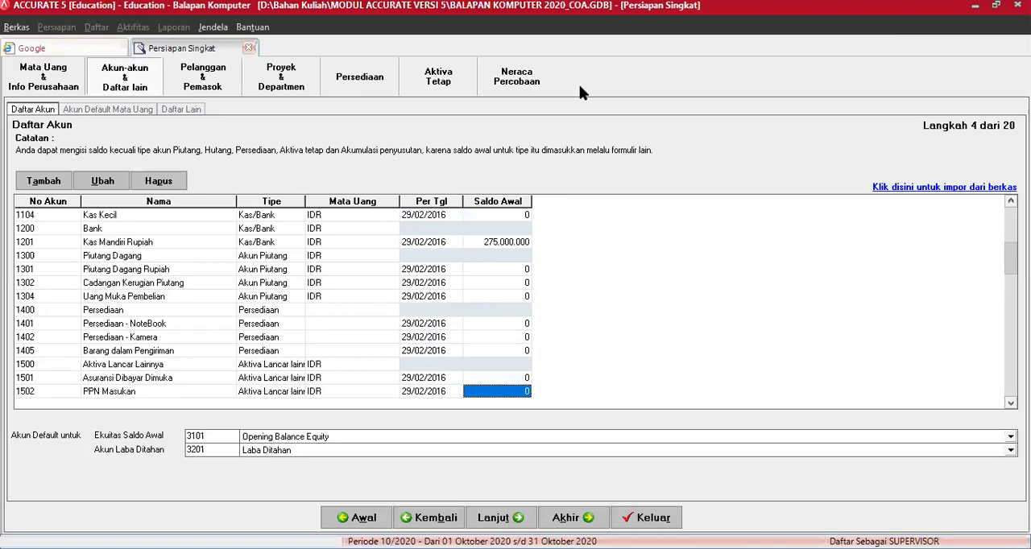
key(Down)
key(Down)
key(Up)
key(Up)
key(Up)
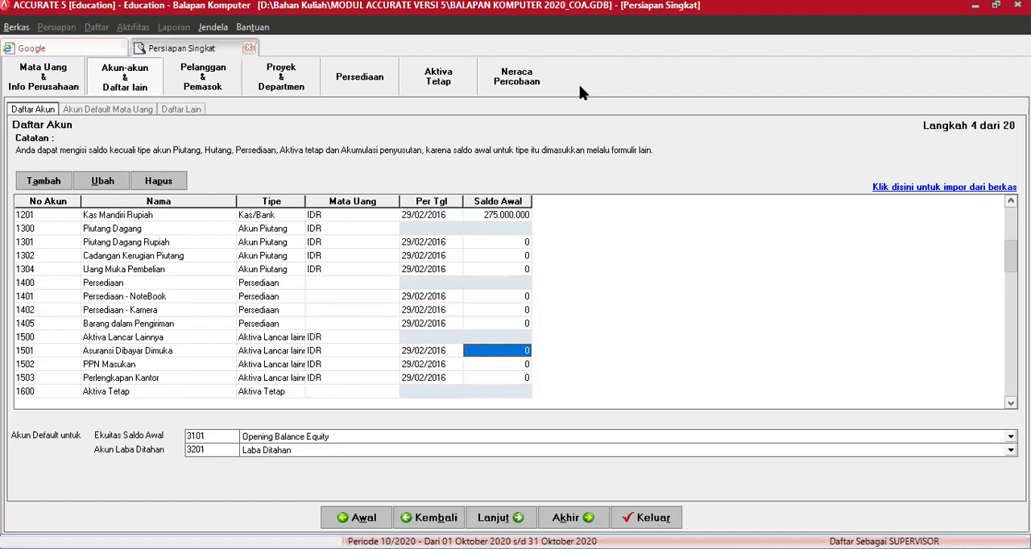
text(12000000)
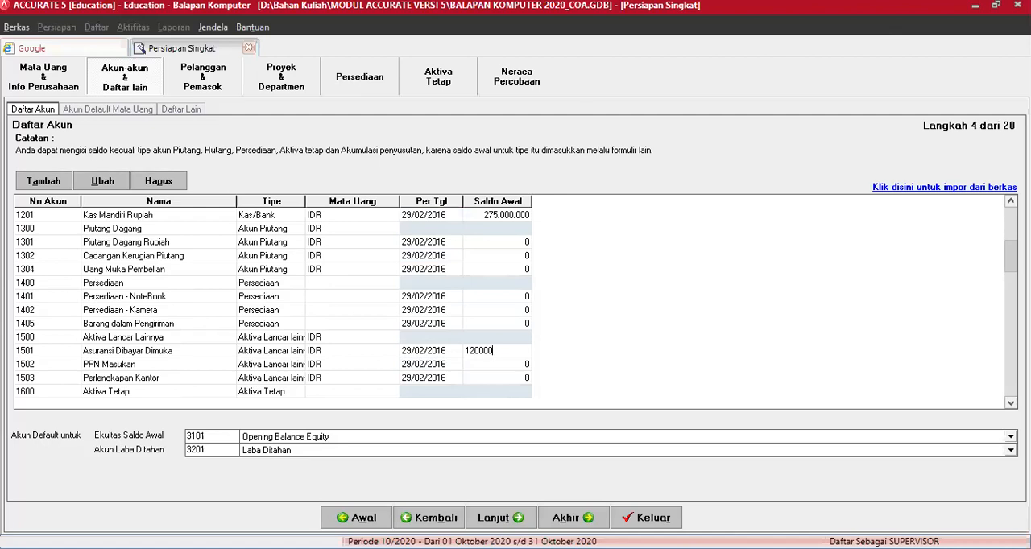
Step: Confirm the opening balance of account 1501 and set the opening balance of account 2201 Utang Beban to 12000000
key(Return)
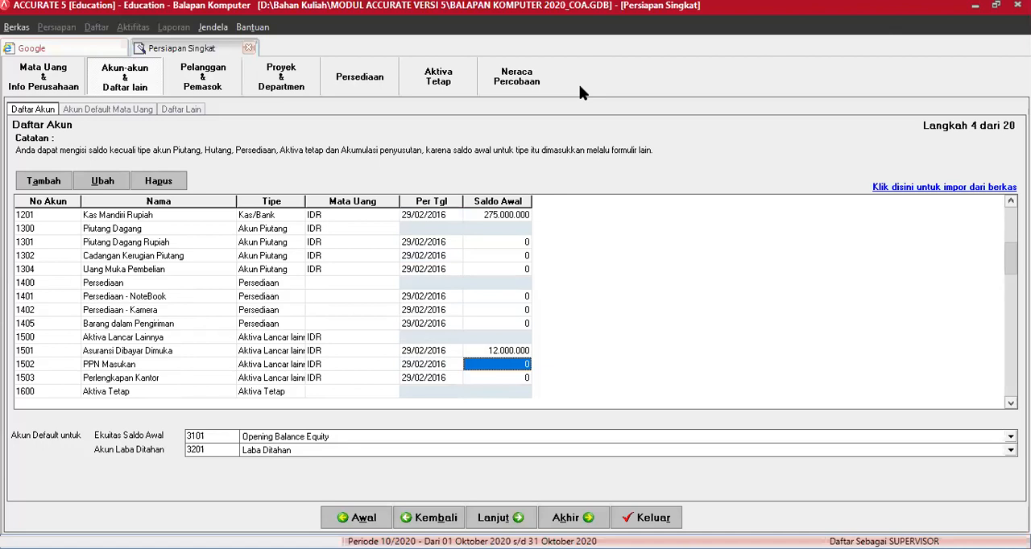
key(Down)
key(Down)
key(Down)
key(Down)
key(Down)
key(Down)
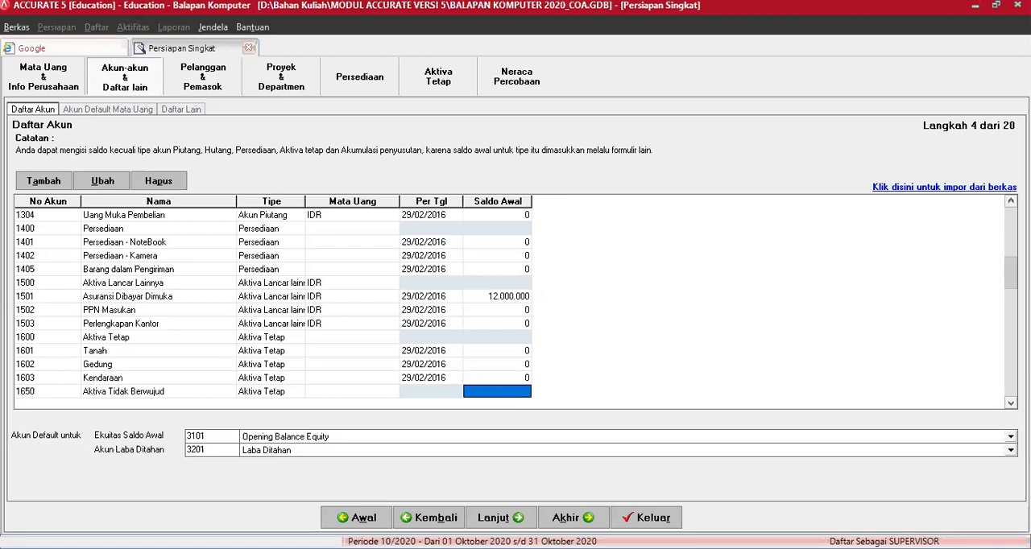
key(Return)
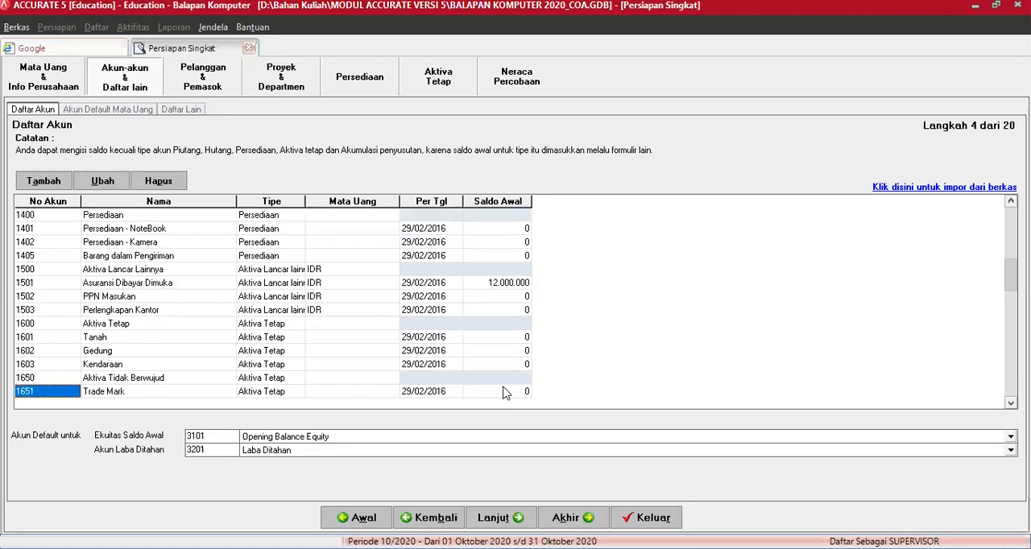
click(503, 394)
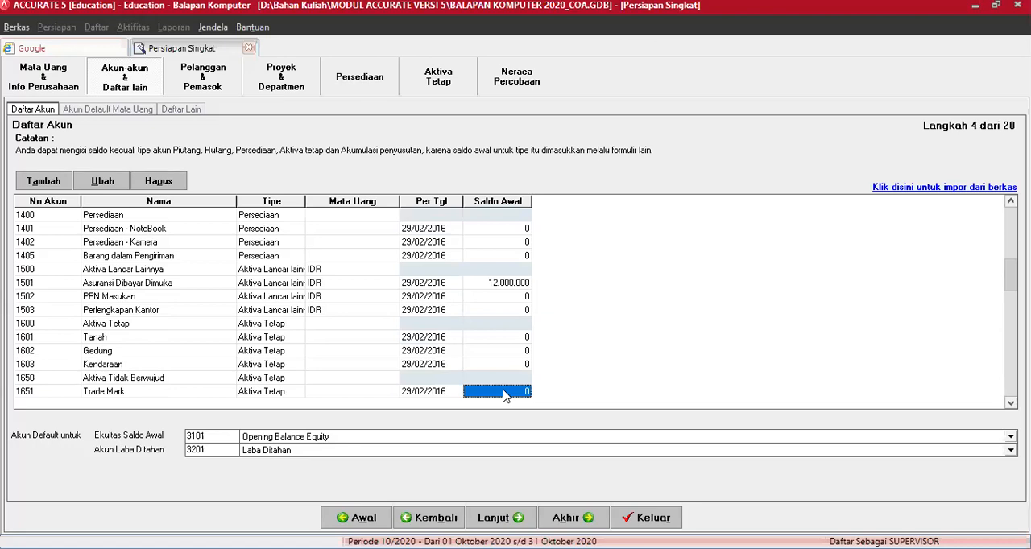
scroll(503, 395, down, 3)
scroll(503, 395, down, 4)
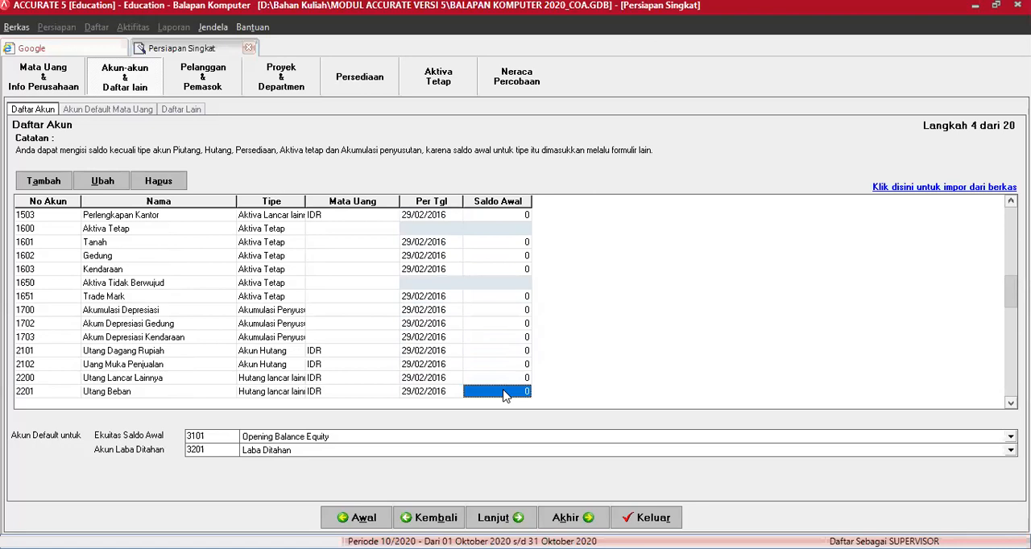
text(12000000)
scroll(505, 396, down, 1)
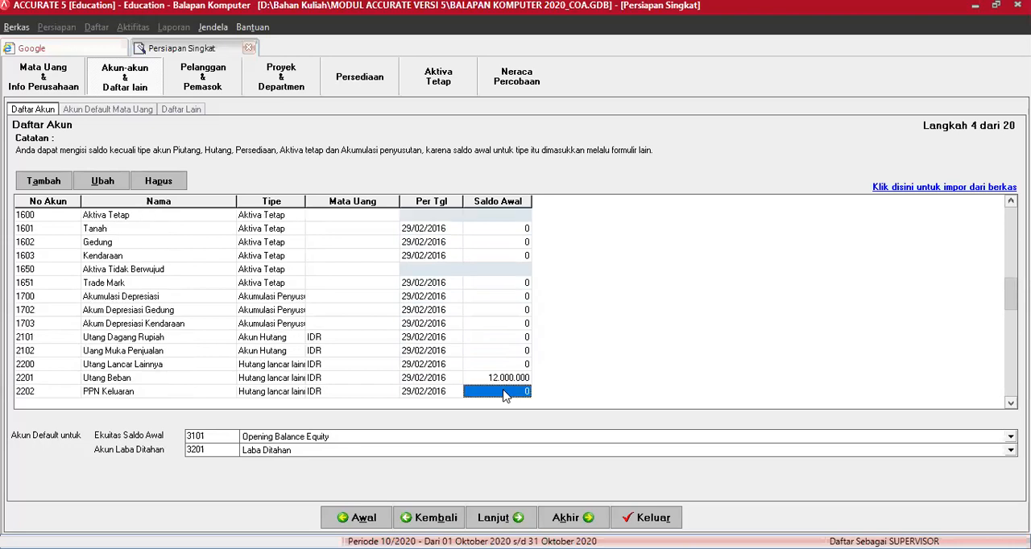
Step: Set the opening balance of account 2301 Utang Bank Jangka Panjang to 100000000
scroll(505, 396, down, 1)
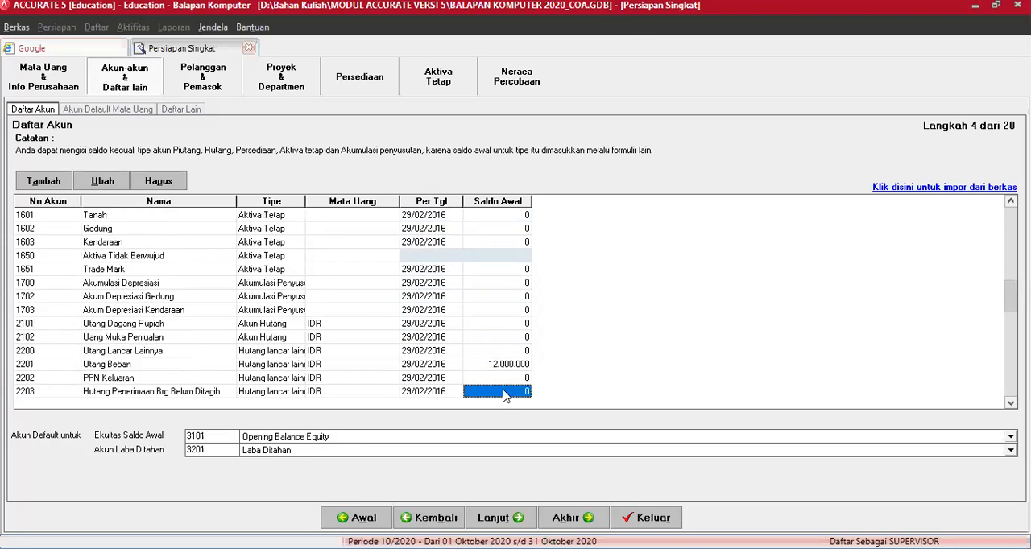
scroll(505, 395, down, 2)
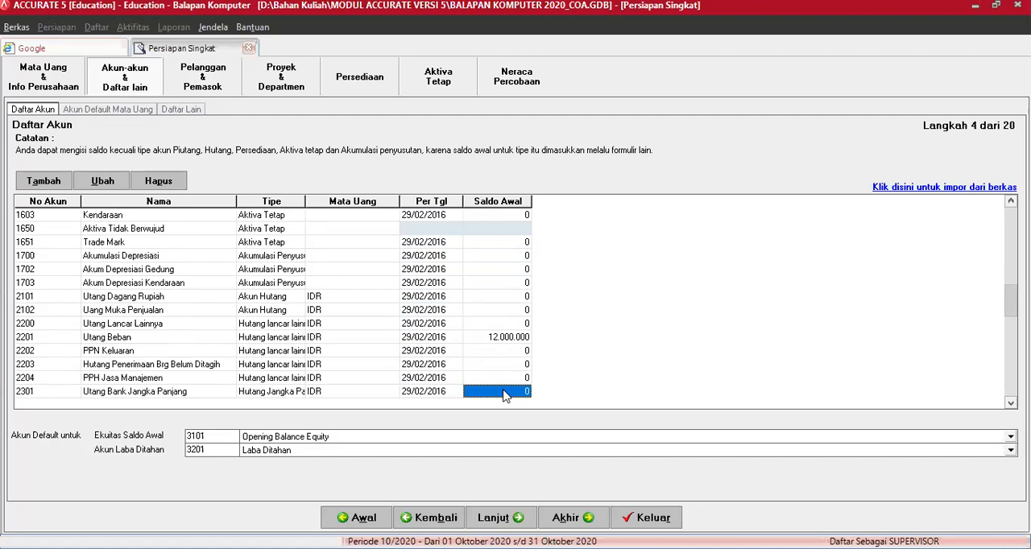
text(100000000)
scroll(505, 394, down, 1)
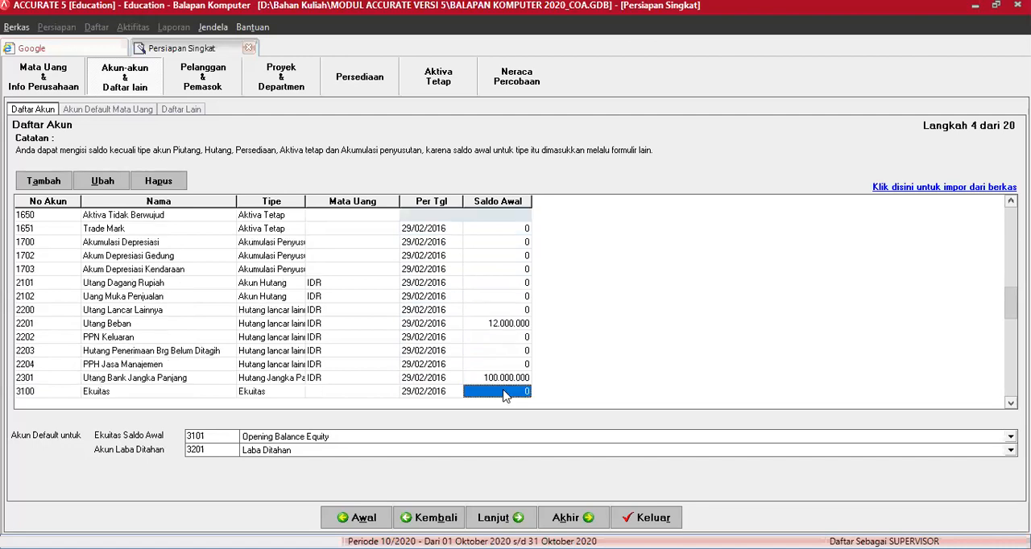
scroll(505, 396, down, 1)
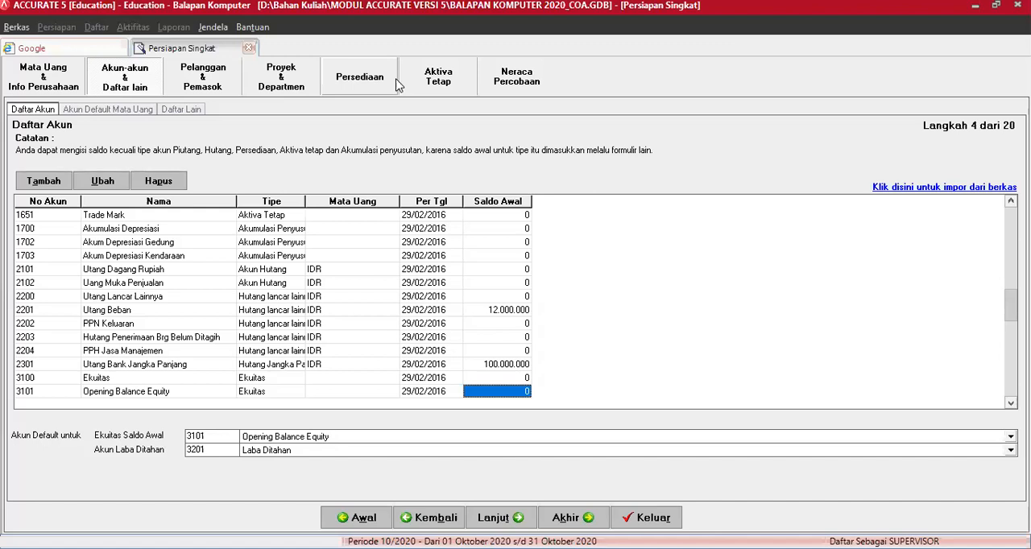
key(Down)
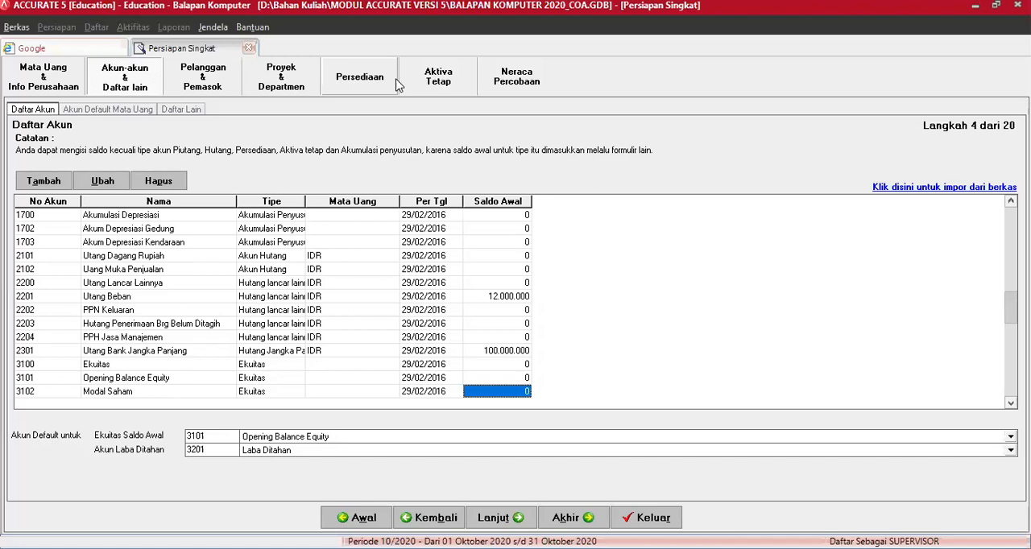
text(200000)
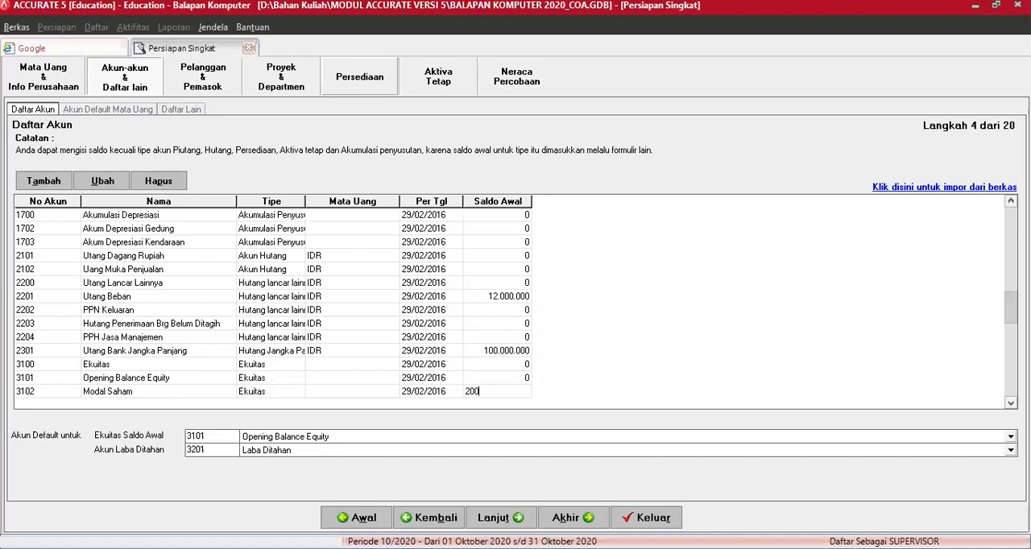
text(0000)
key(Down)
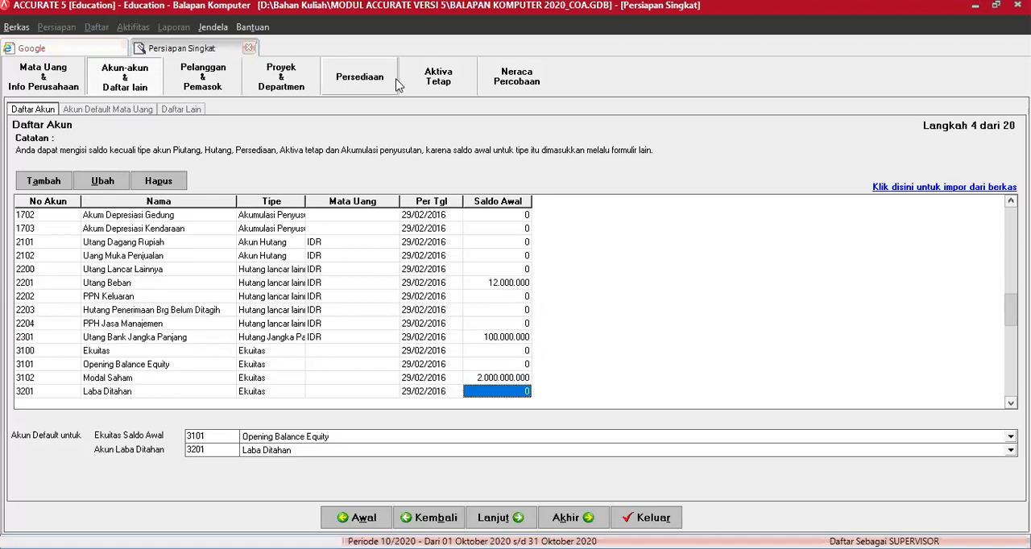
Step: Set the opening balances of sales accounts 4101 Penjualan - NoteBook to 75000000 and 4102 Penjualan - Kamera to 50000000
key(Down)
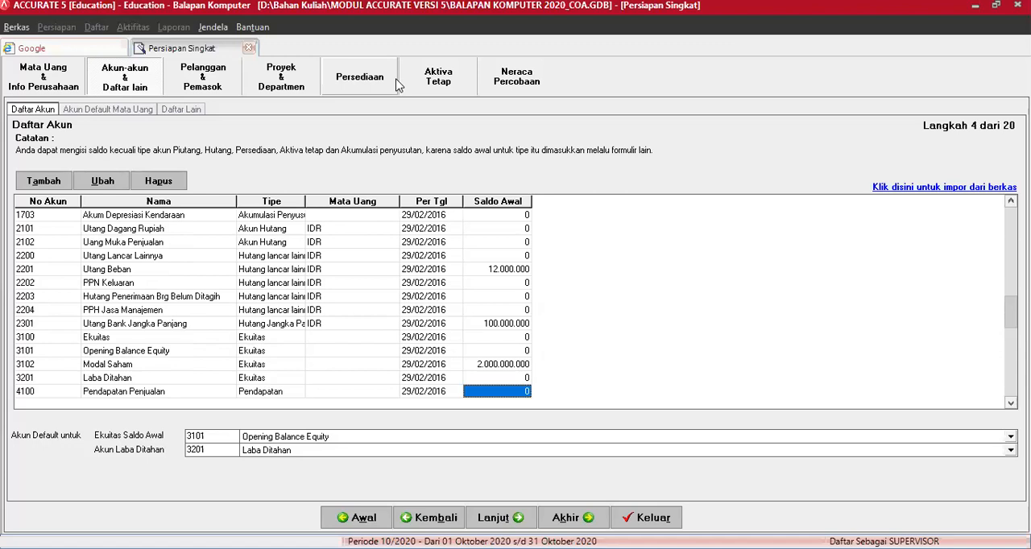
key(Down)
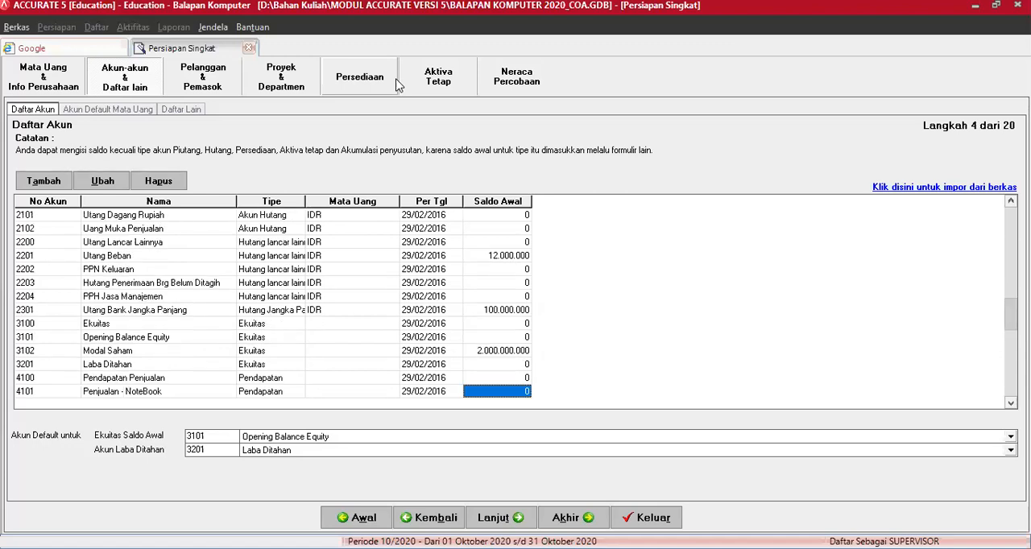
text(75000000)
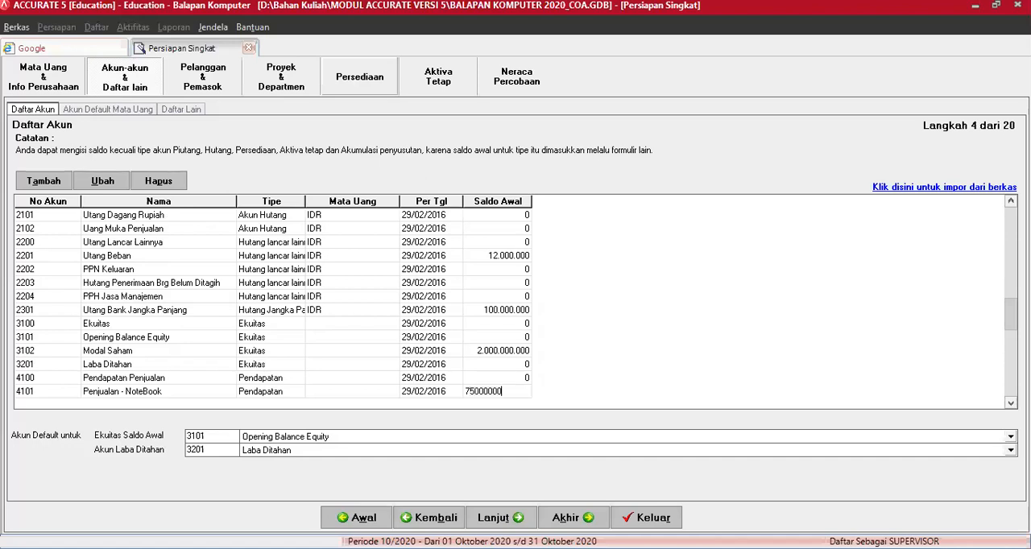
key(Down)
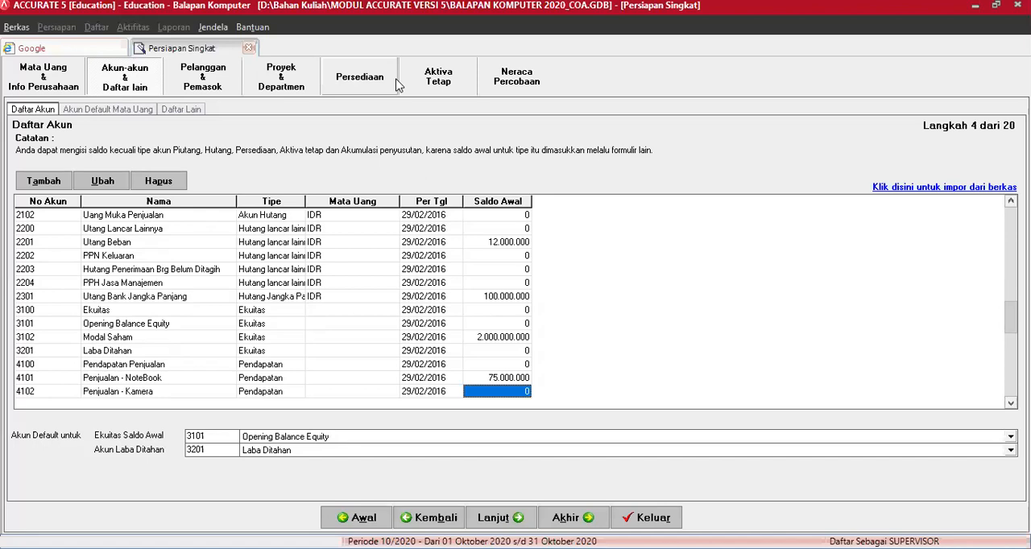
text(50.000.000)
key(Down)
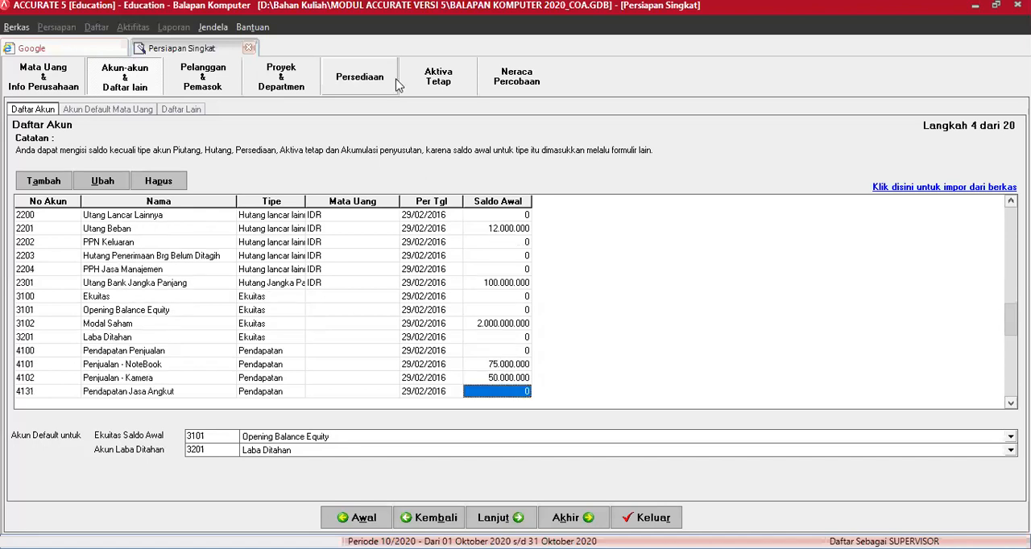
Step: Enter 40000000 as the opening balance of account 5101 Harga Pokok Penjualan - NoteBook
key(Down)
key(Down)
key(Down)
key(Down)
key(Down)
key(Down)
key(Down)
key(Down)
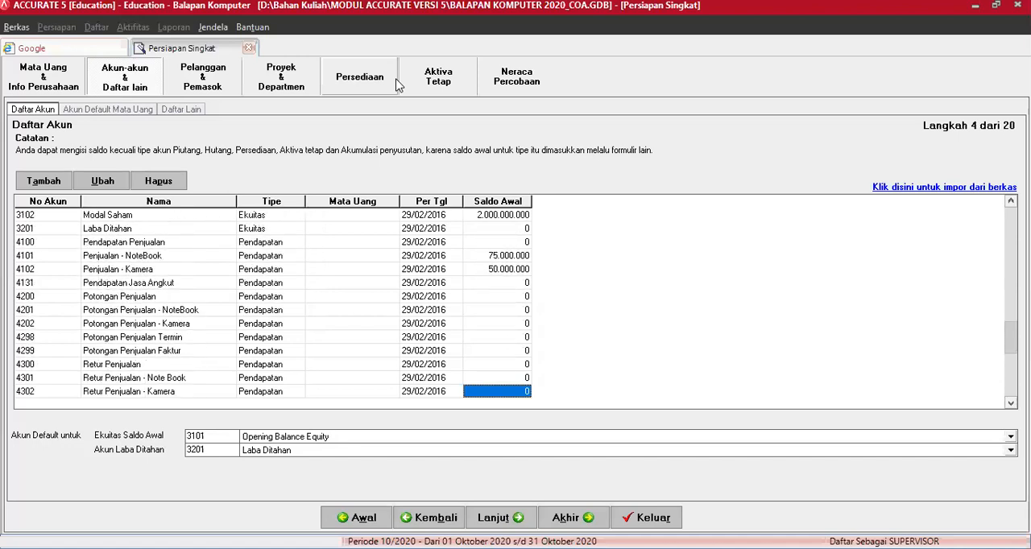
key(Down)
key(Down)
key(Down)
key(Up)
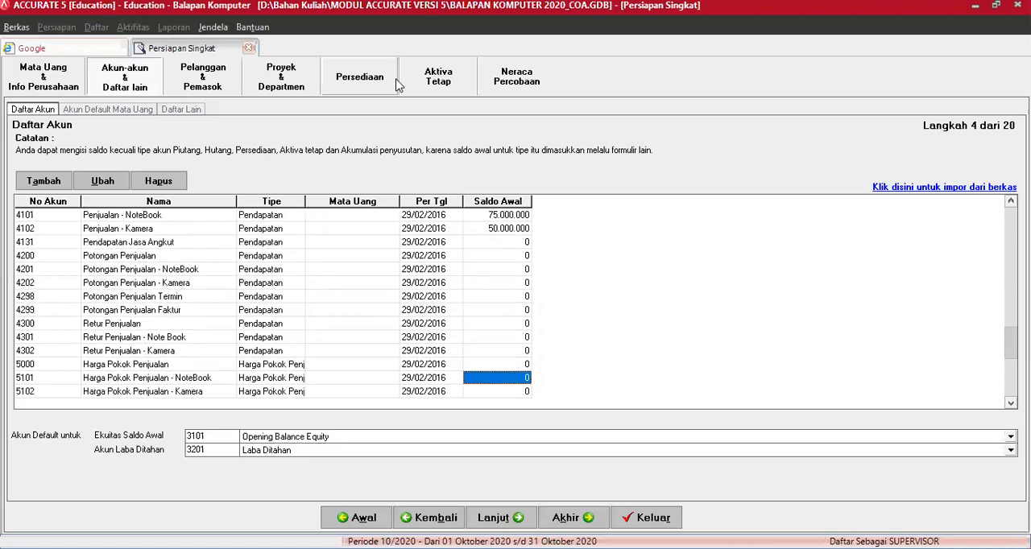
text(40000000)
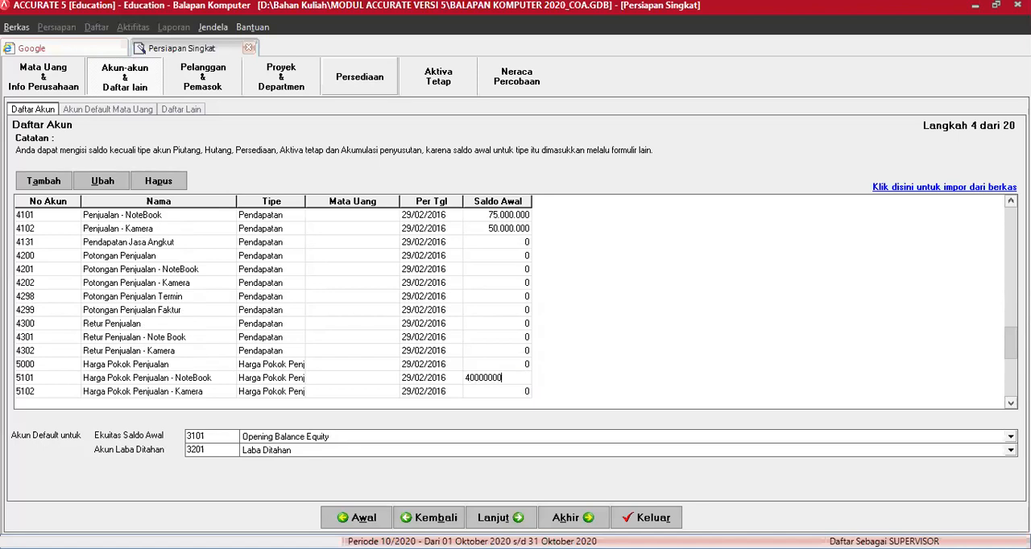
key(Down)
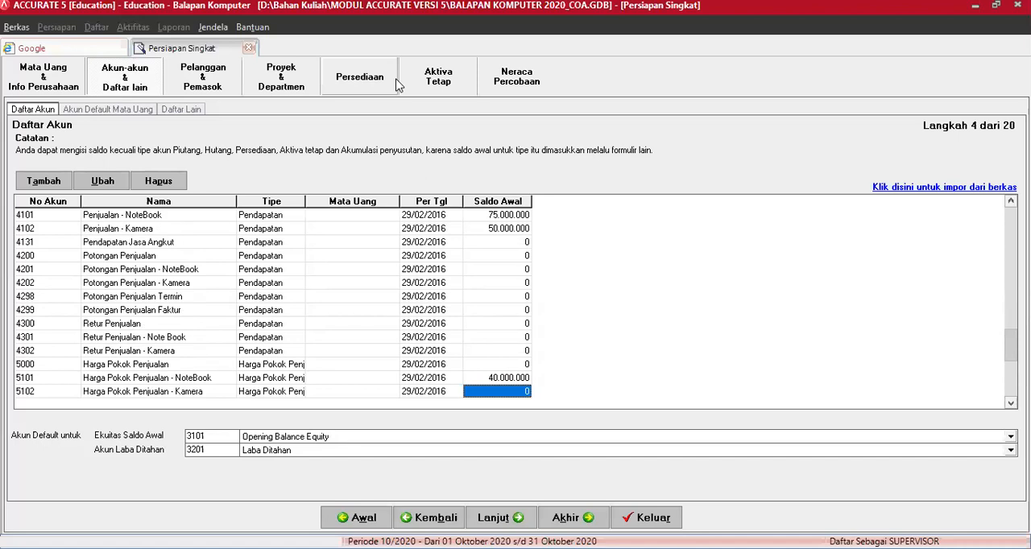
Step: Set the opening balance of account 5102 Harga Pokok Penjualan - Kamera to 50000000
text(50.)
text(00)
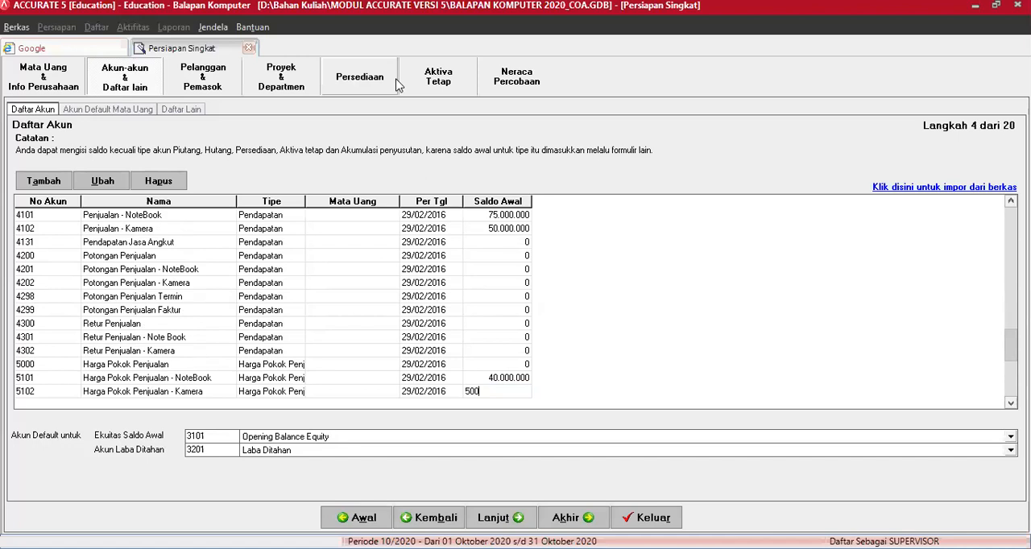
text(0.000)
key(Return)
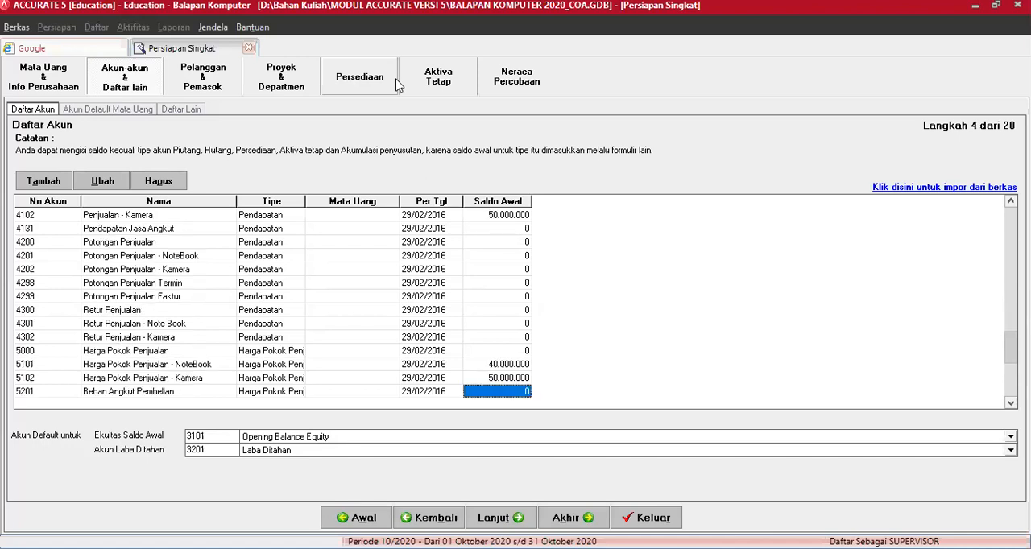
Step: Enter 12000000 as the opening balance of expense account 6101 Beban Gaji
key(Return)
key(Return)
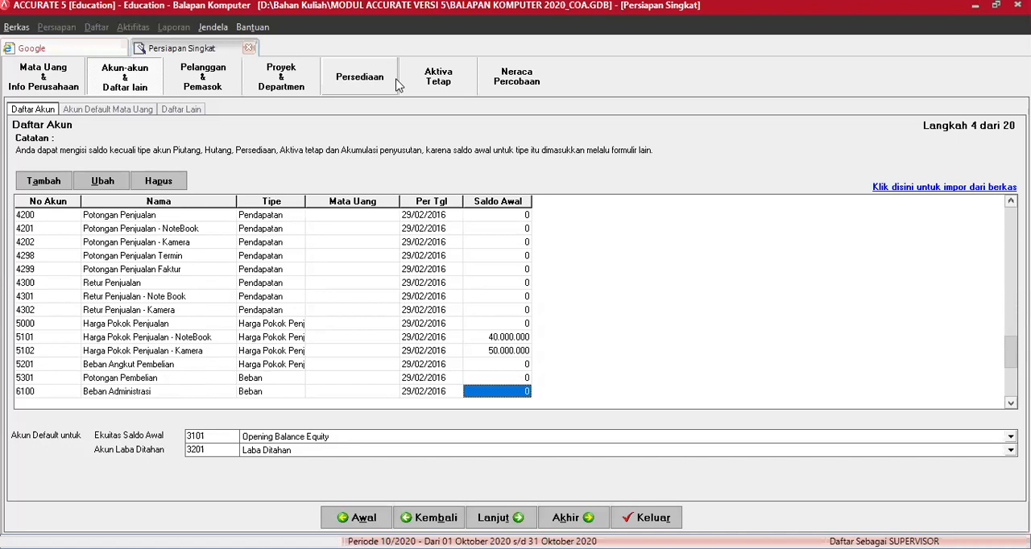
key(Return)
text(12000000)
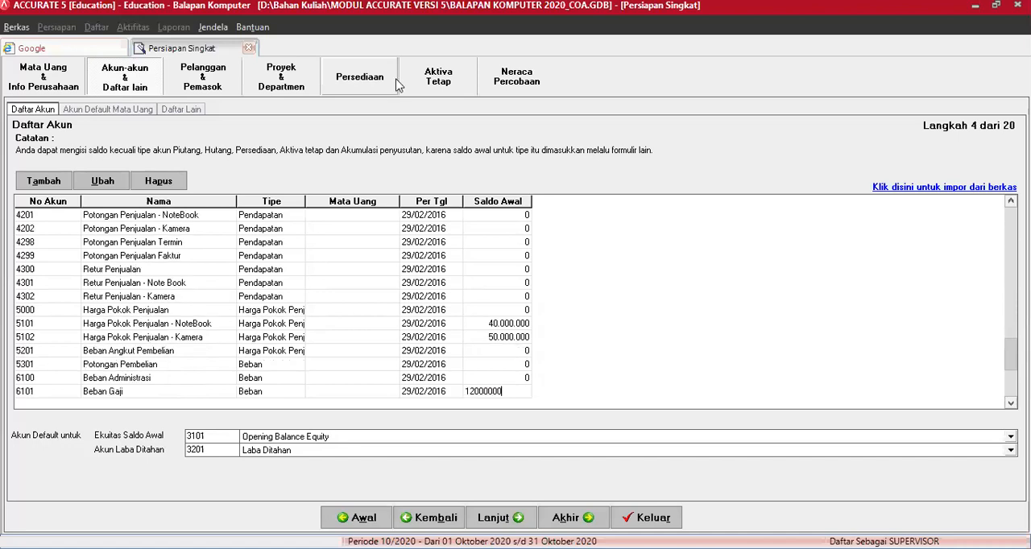
key(Return)
Step: Set the opening balance of expense account 6200 Beban Pemasaran to 6000000
key(Return)
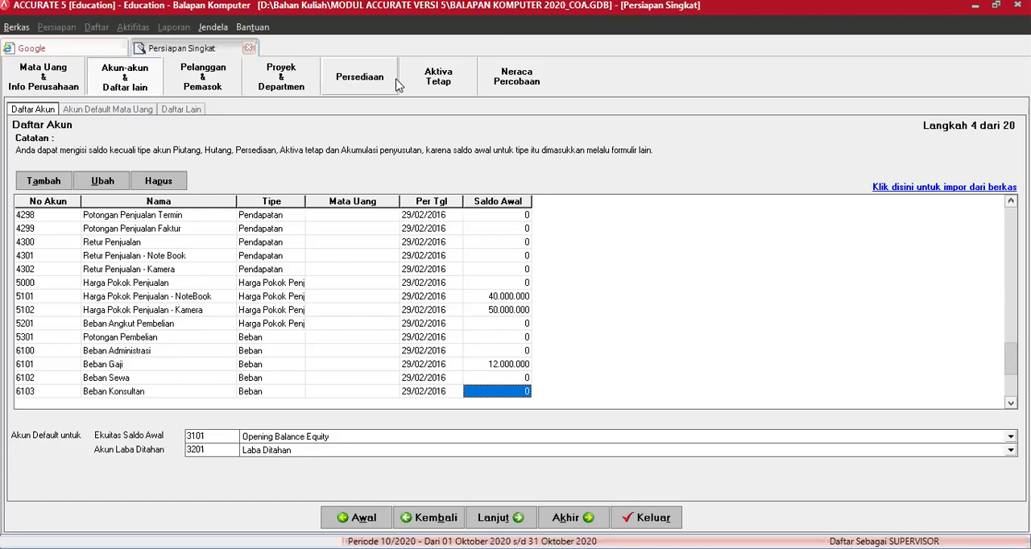
key(Return)
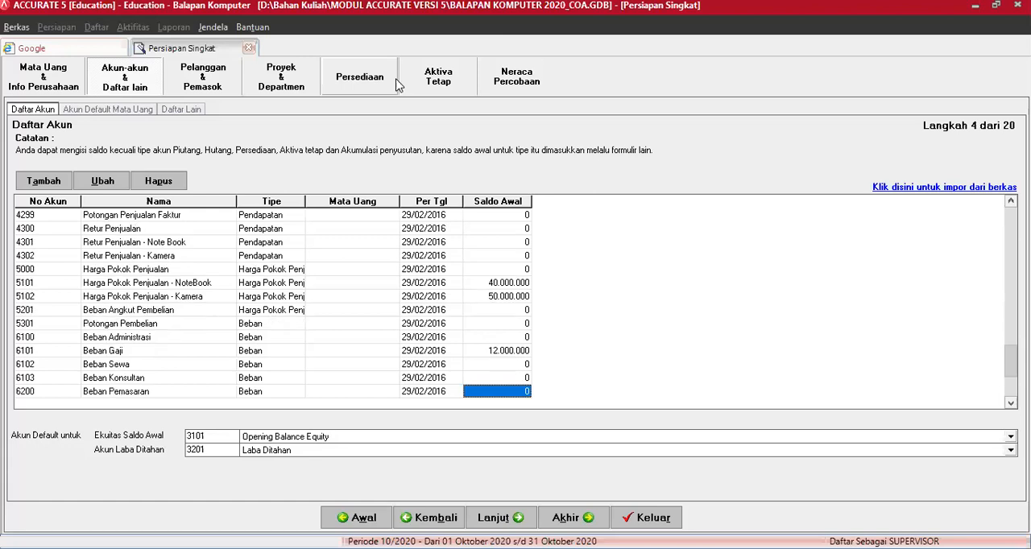
text(6000000)
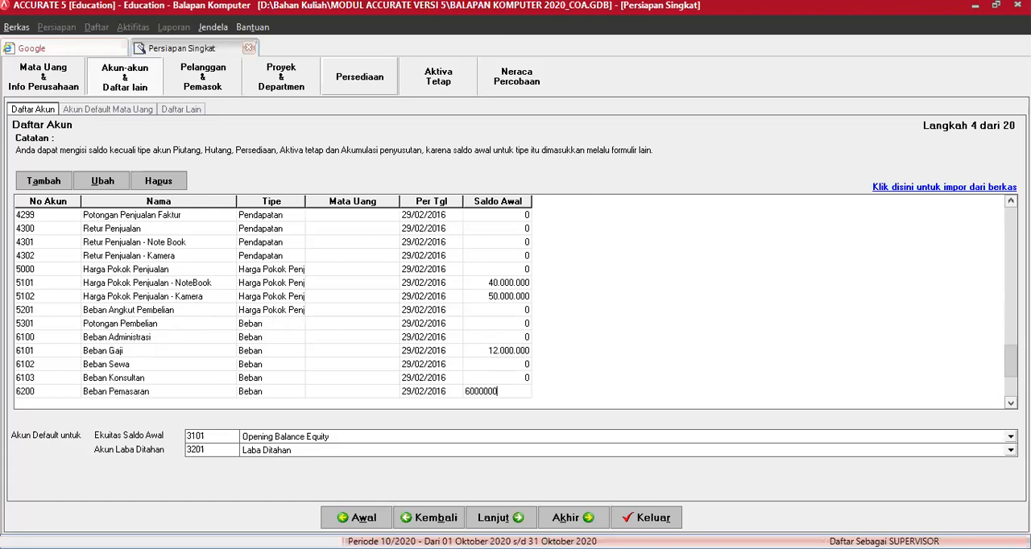
key(Return)
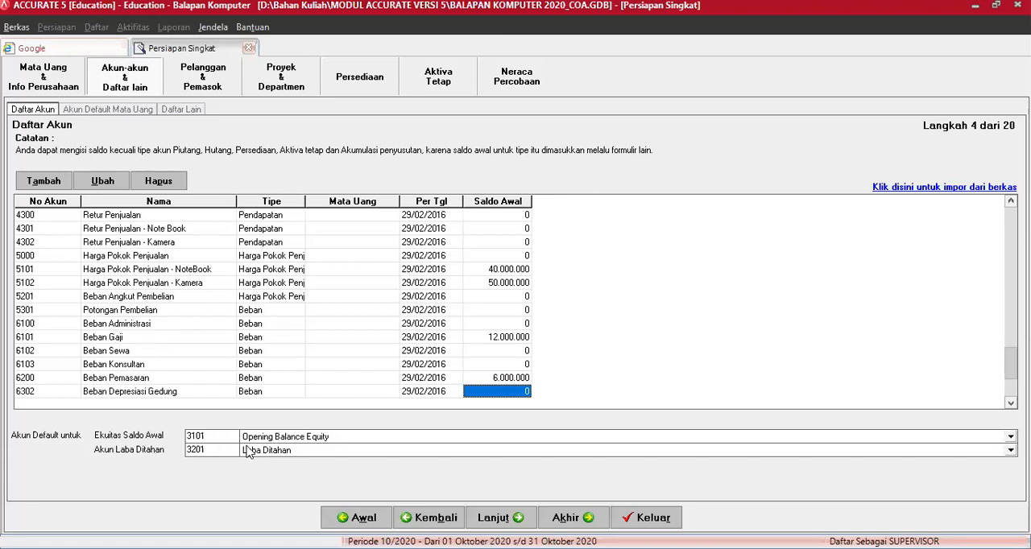
Step: Choose Opening Balance Equity as the default Ekuitas Saldo Awal account and Laba Ditahan as the default Akun Laba Ditahan
click(334, 439)
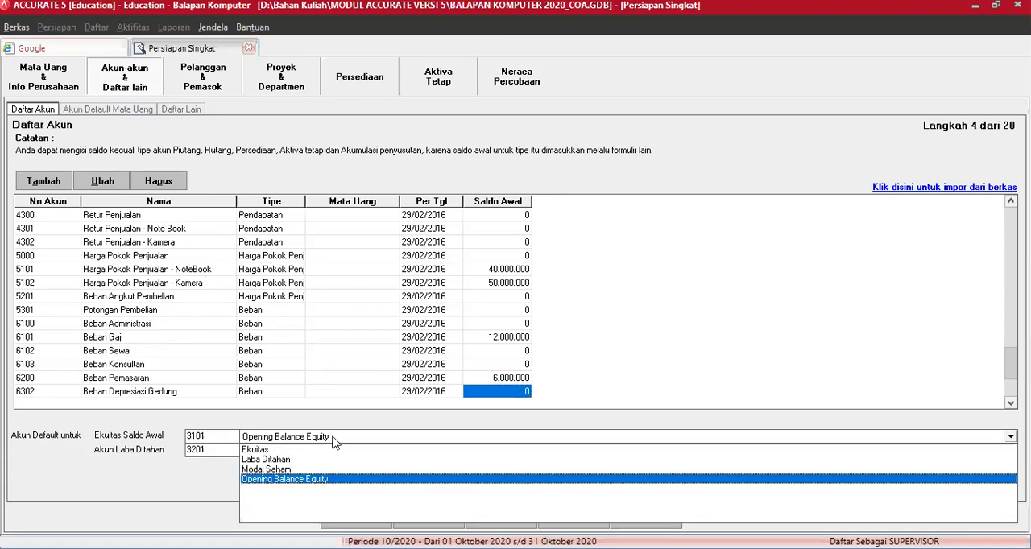
click(300, 480)
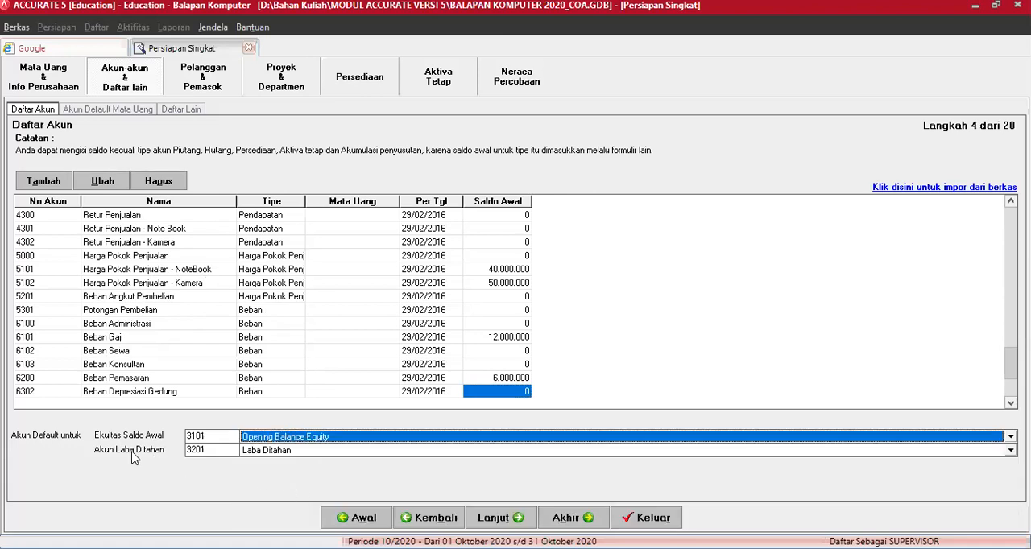
click(264, 452)
click(261, 475)
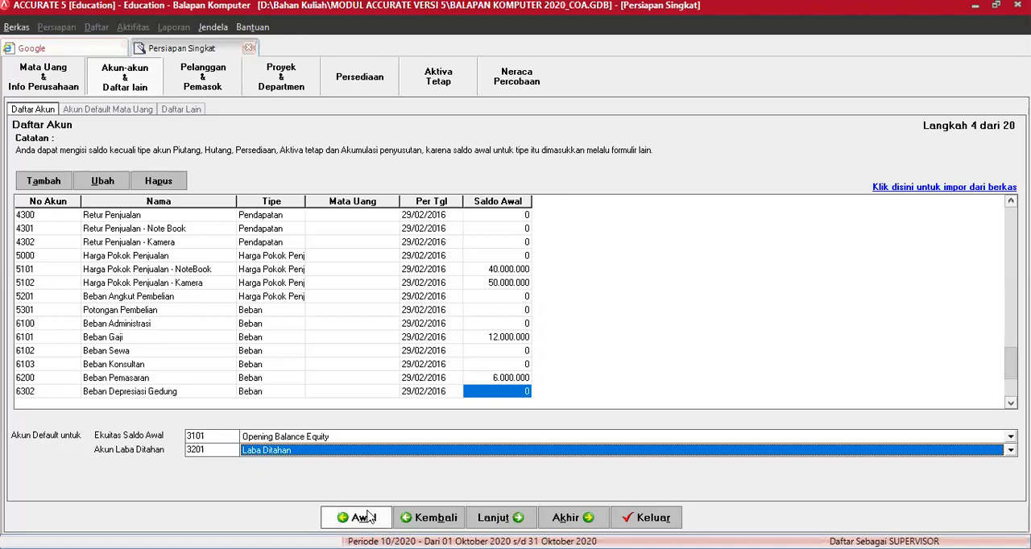
Step: Proceed to the default currency accounts and assign 4298 Potongan Penjualan Termin as the IDR Diskon Penjualan account
click(500, 520)
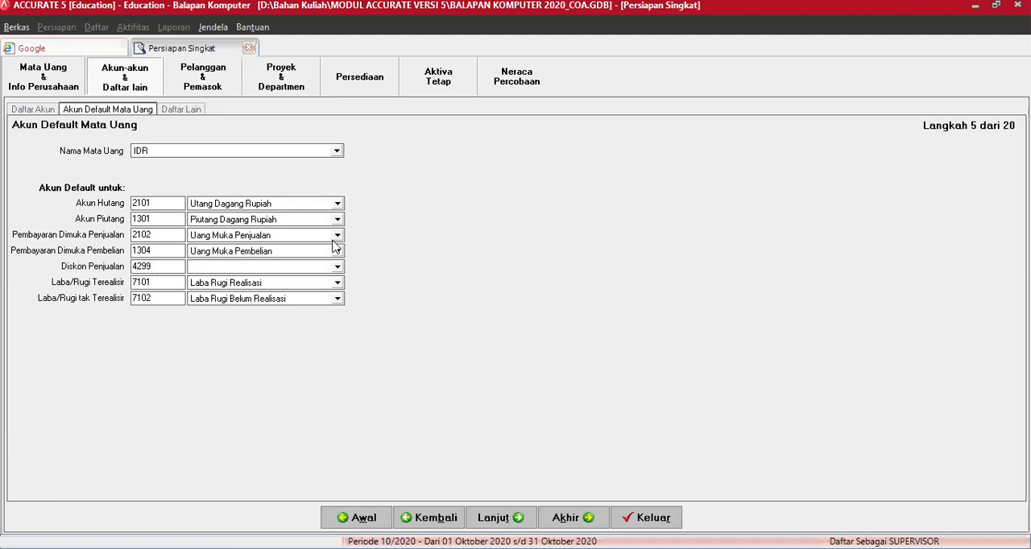
click(338, 271)
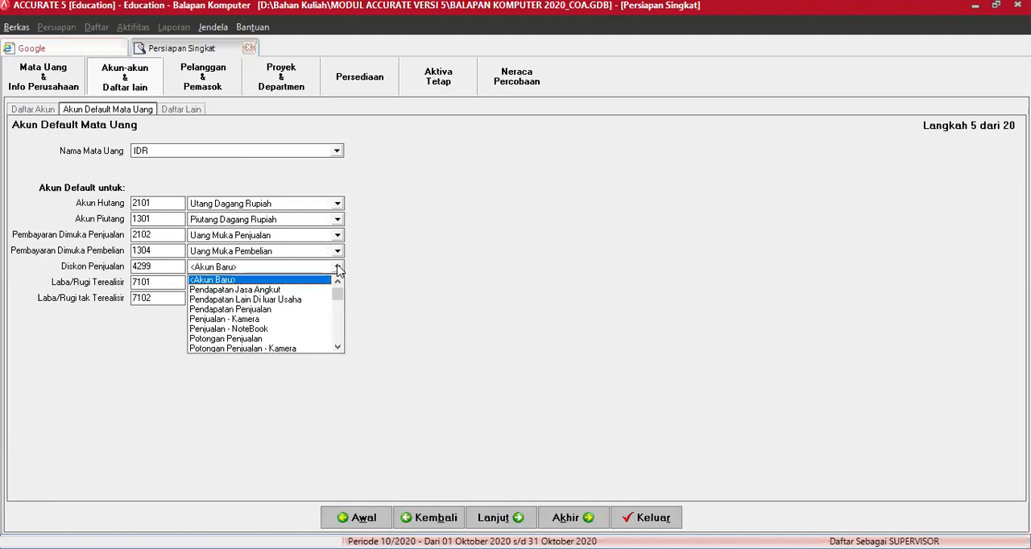
click(338, 348)
click(338, 348)
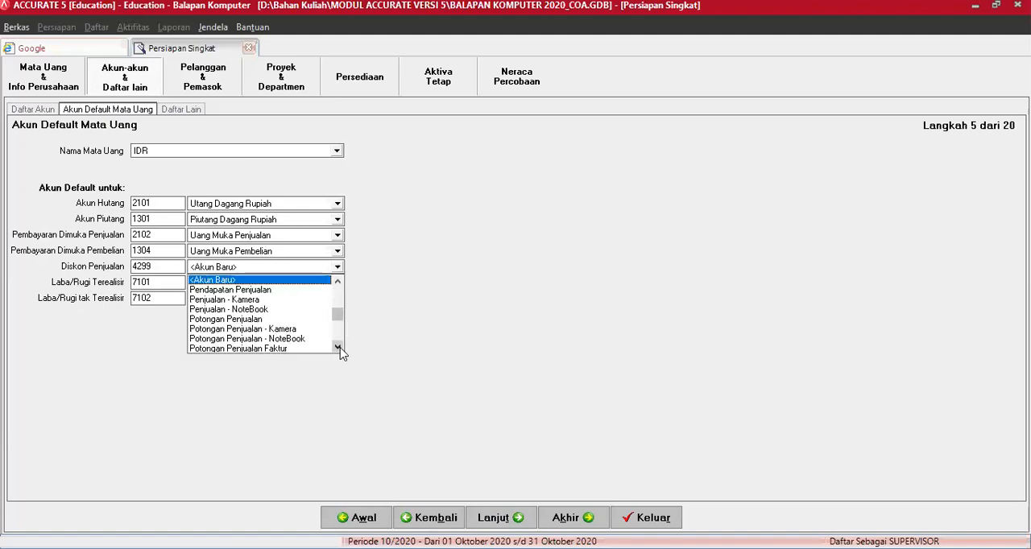
click(338, 348)
click(339, 348)
click(338, 347)
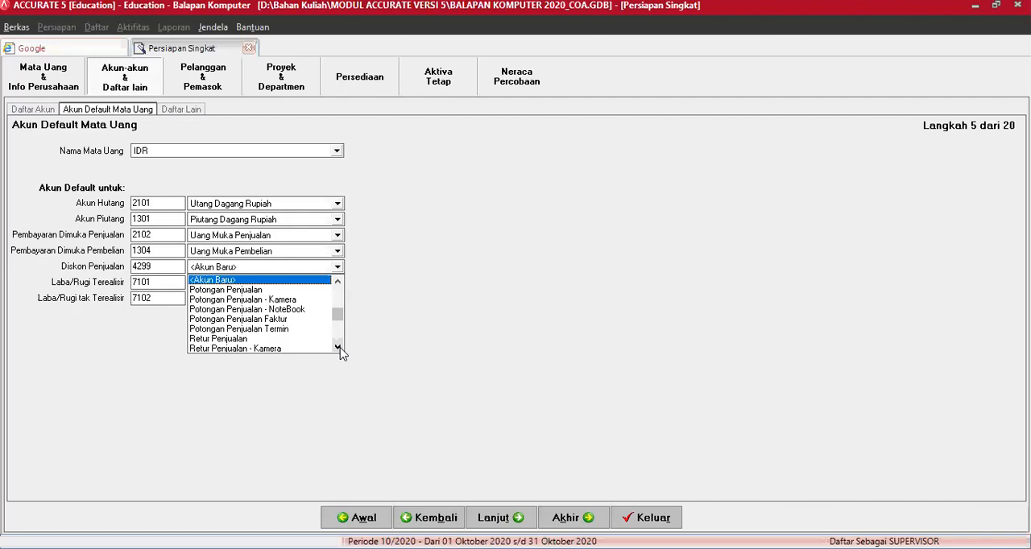
click(278, 319)
key(Up)
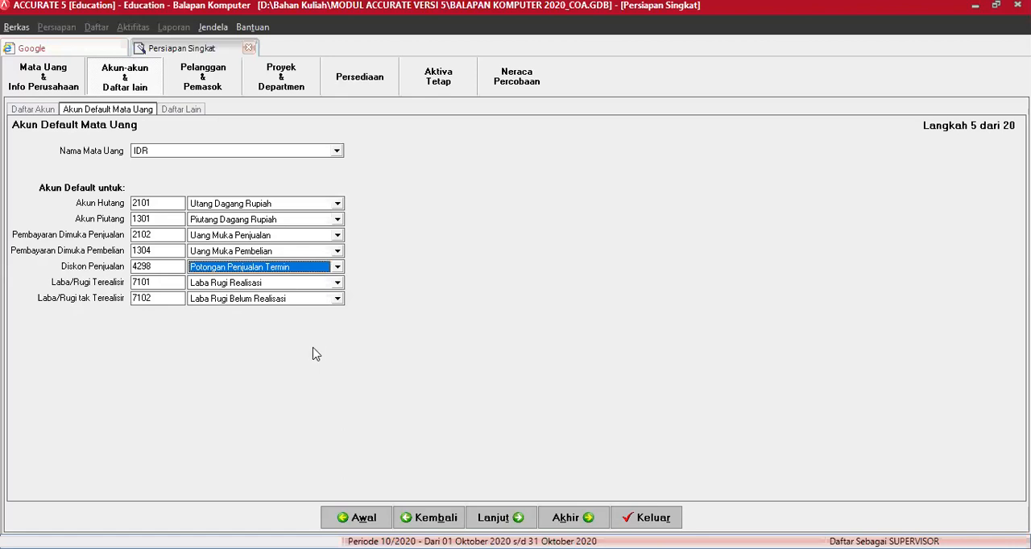
key(Tab)
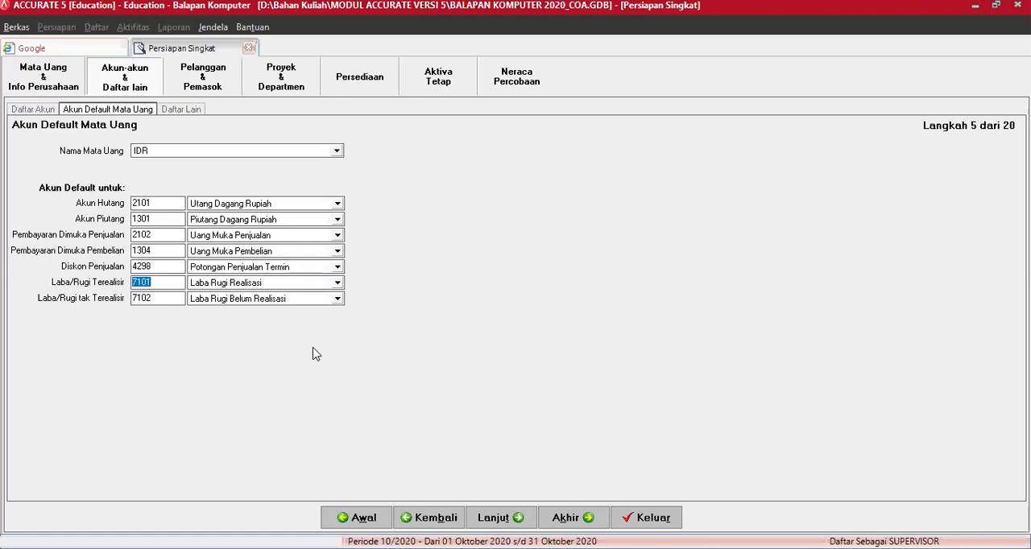
Step: Proceed to Daftar Lain and add a payment term with 2% discount, 10 discount days and 30 days until due
click(496, 517)
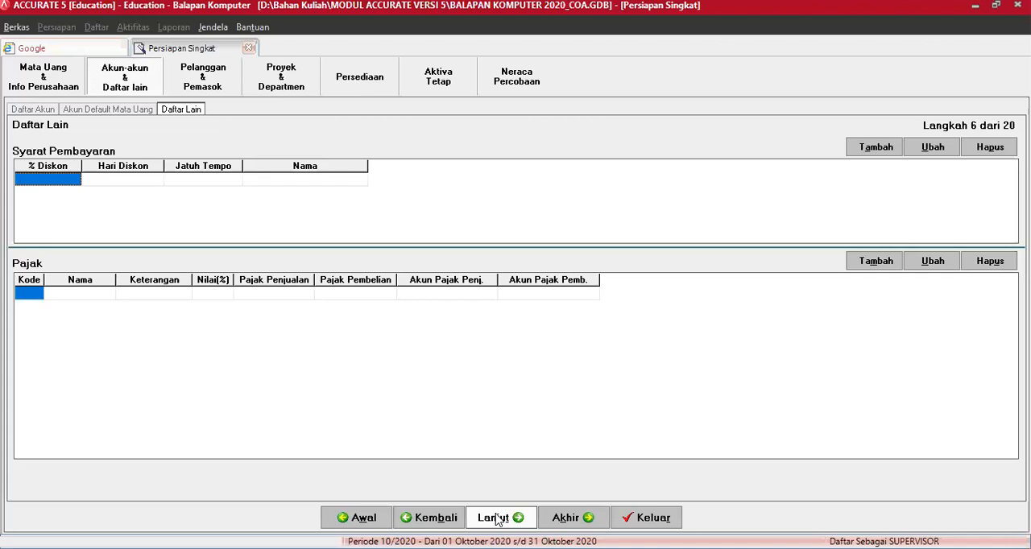
text(2)
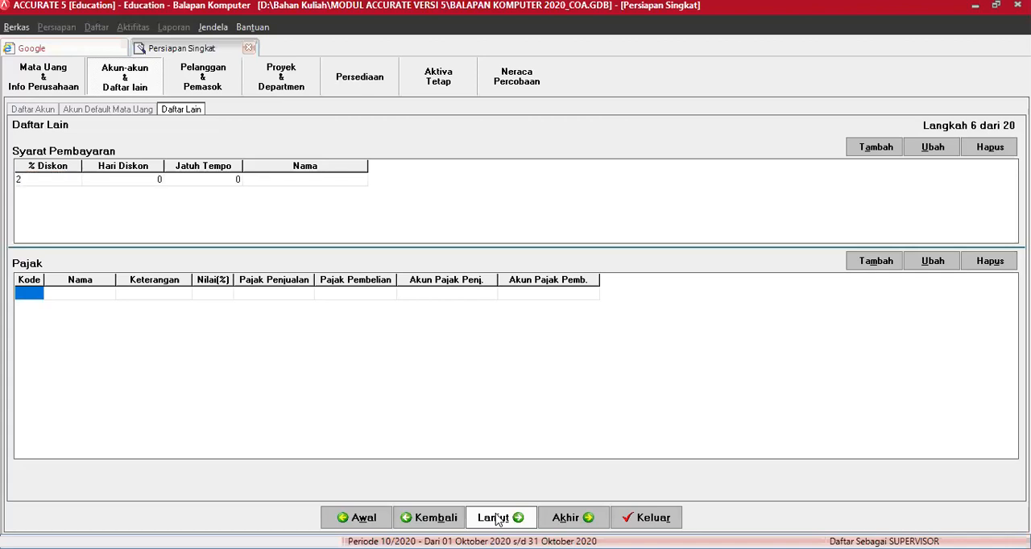
key(Tab)
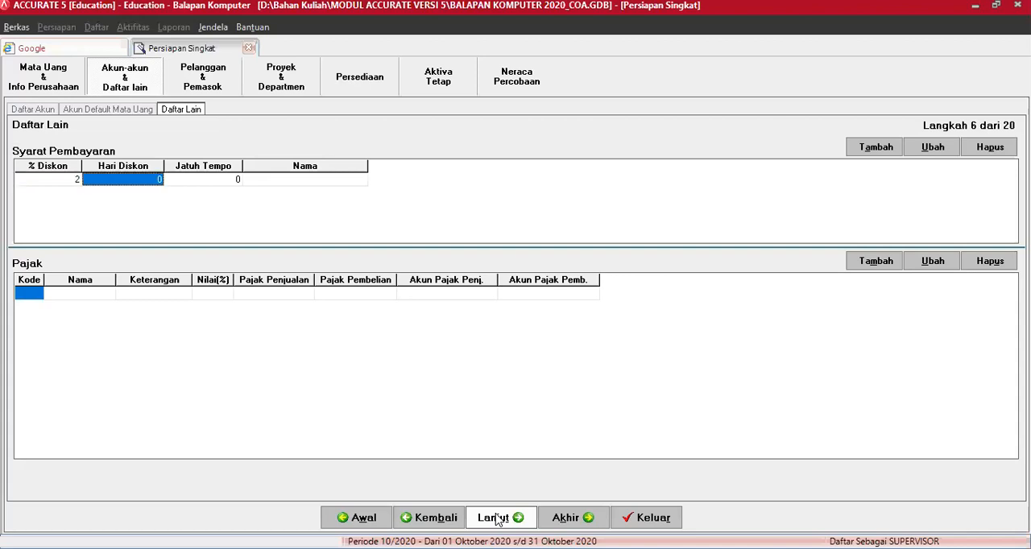
text(10)
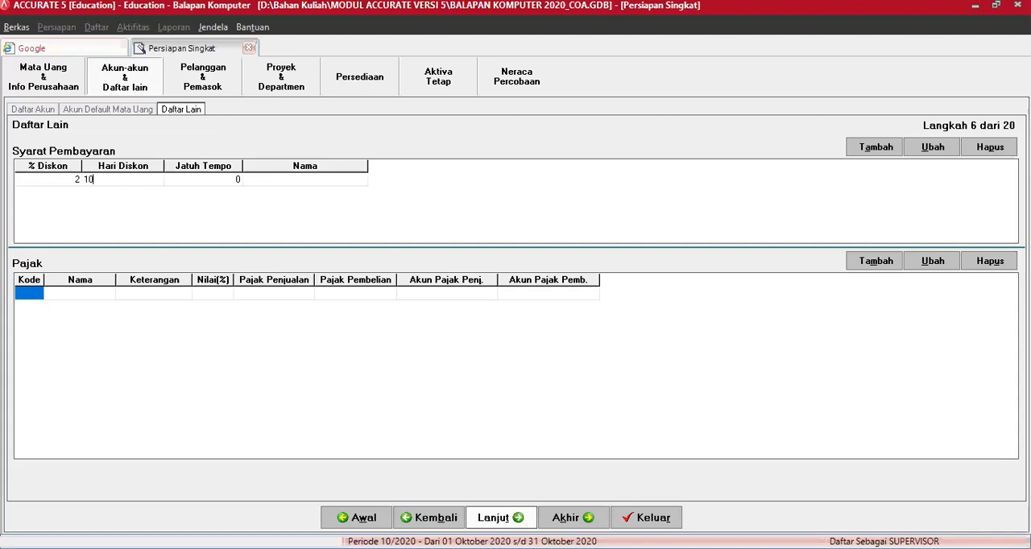
key(Tab)
text(30)
key(Tab)
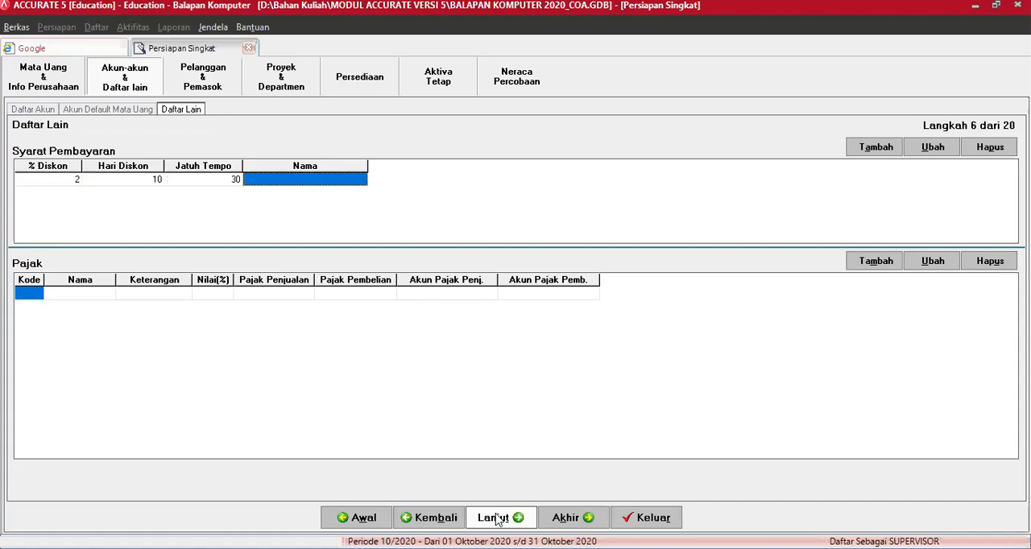
key(Tab)
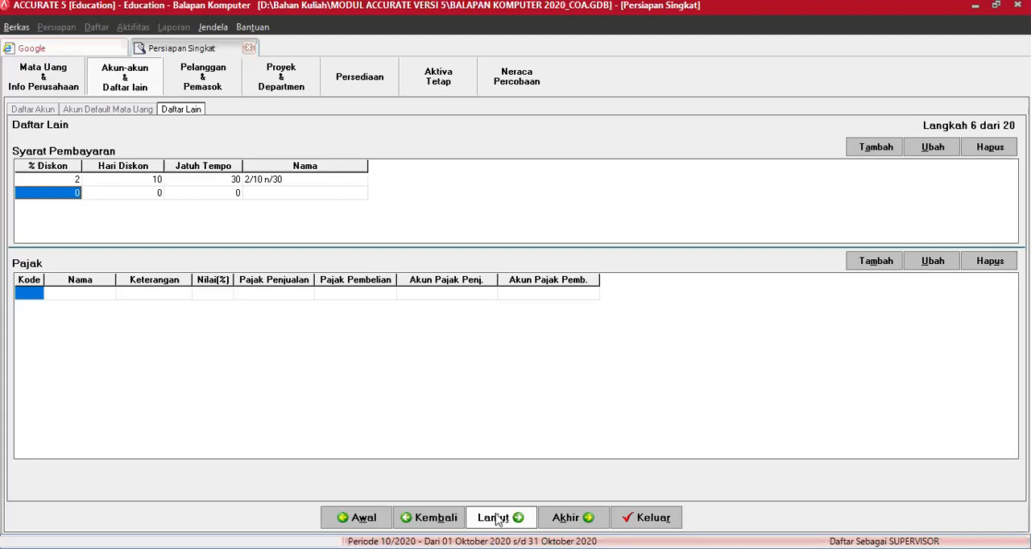
Step: Add a second payment term with 2% discount, 10 discount days and 60 days until due
text(2)
key(Tab)
text(10)
key(Tab)
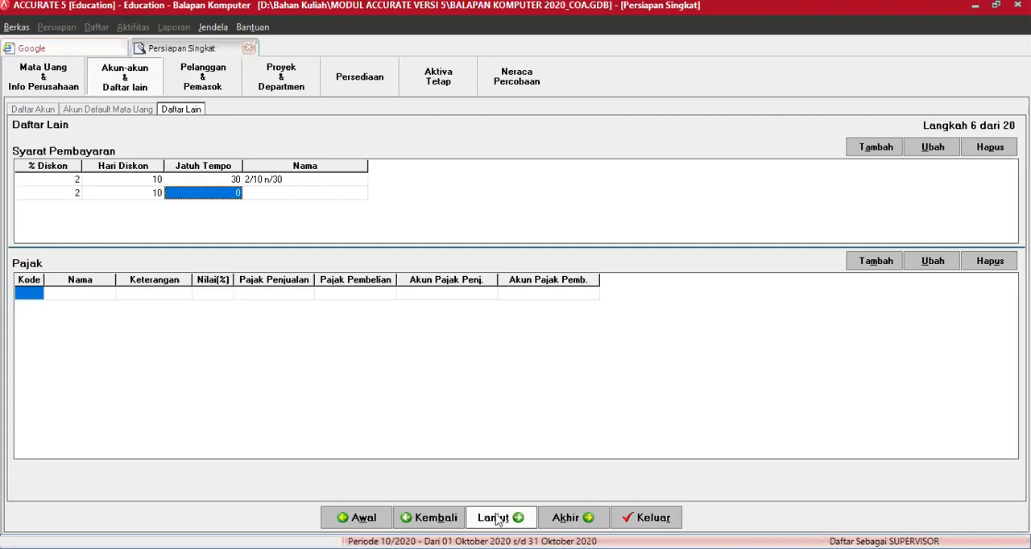
text(60)
key(Tab)
key(Tab)
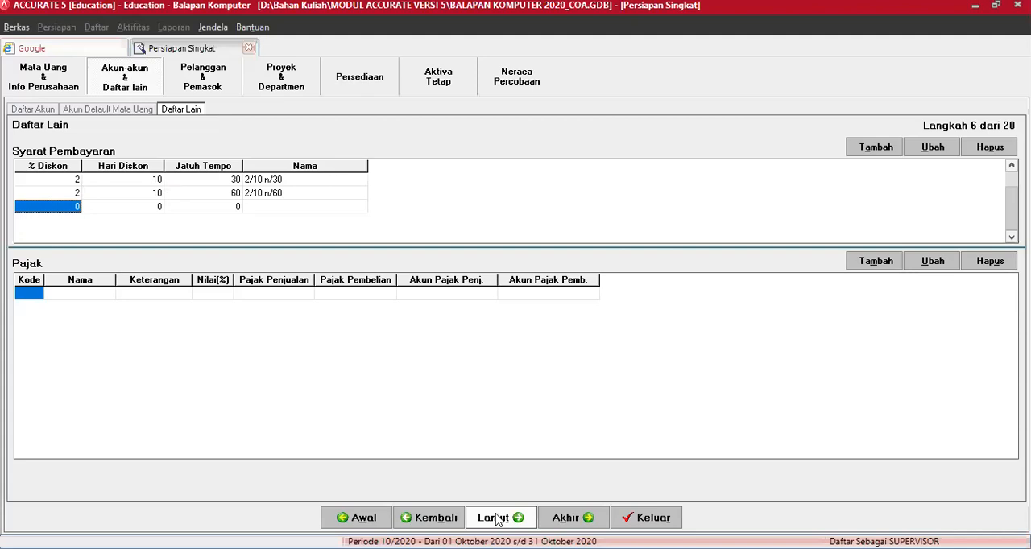
Step: Add a payment term with 0% discount, 0 discount days and 0 days until due
text(0)
key(Tab)
text(0)
key(Tab)
text(0)
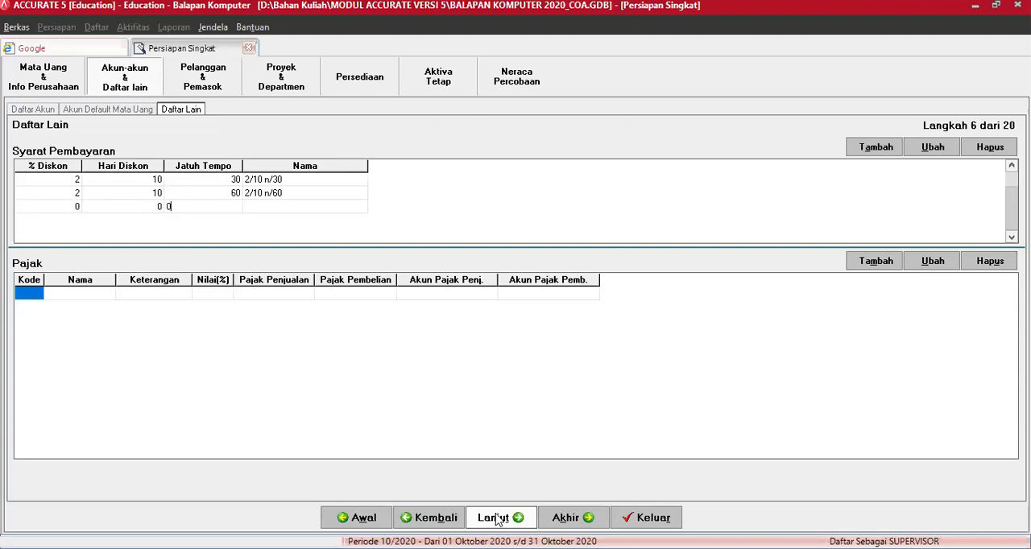
key(Tab)
key(Tab)
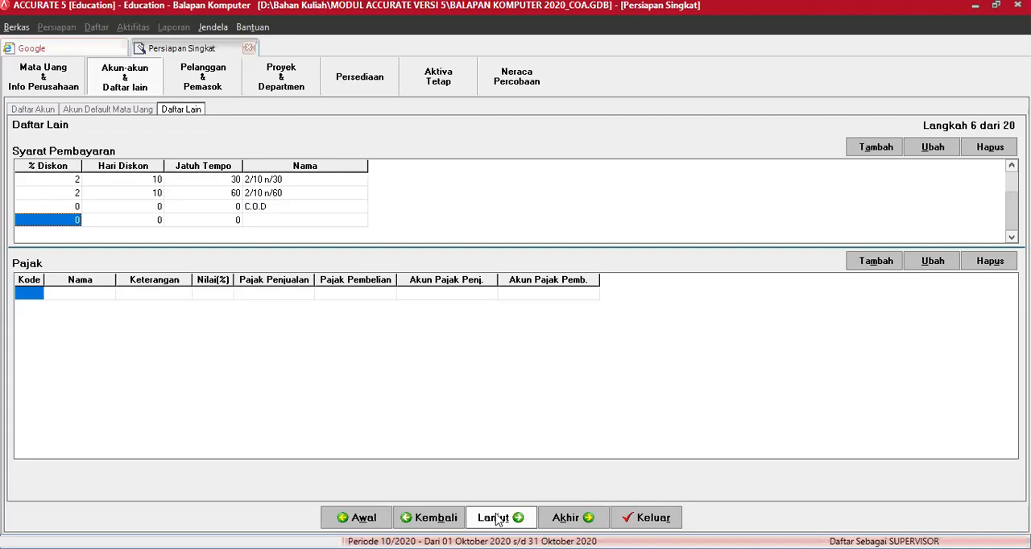
Step: Add a payment term without discount that falls due after 30 days
text(0)
key(Tab)
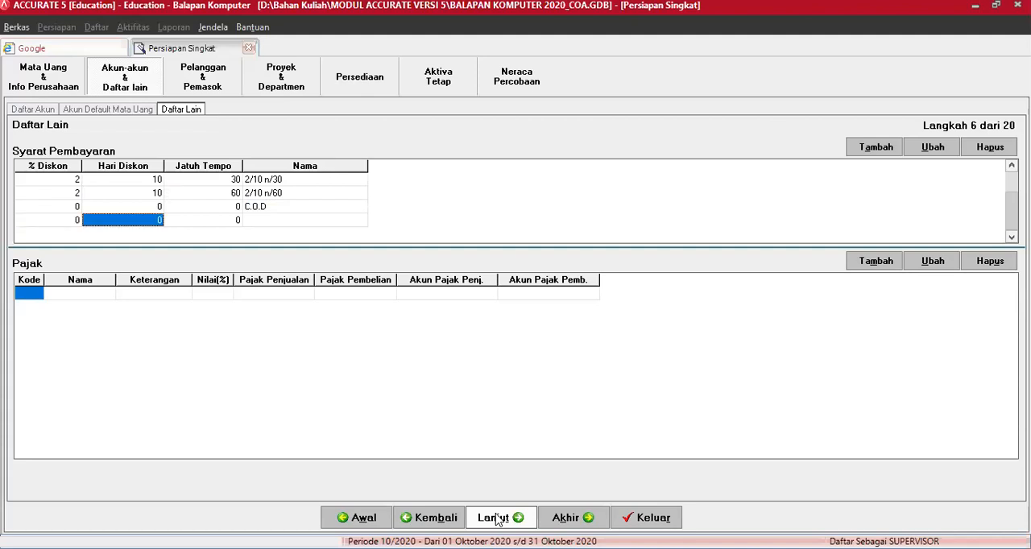
text(0)
key(Tab)
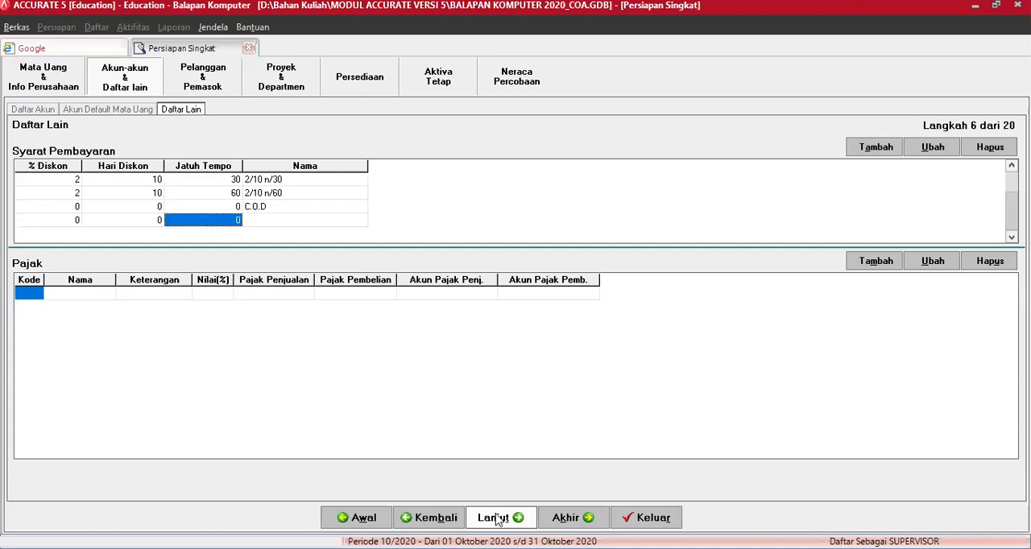
text(30)
key(Tab)
Step: Add a payment term without discount that falls due after 45 days
key(Tab)
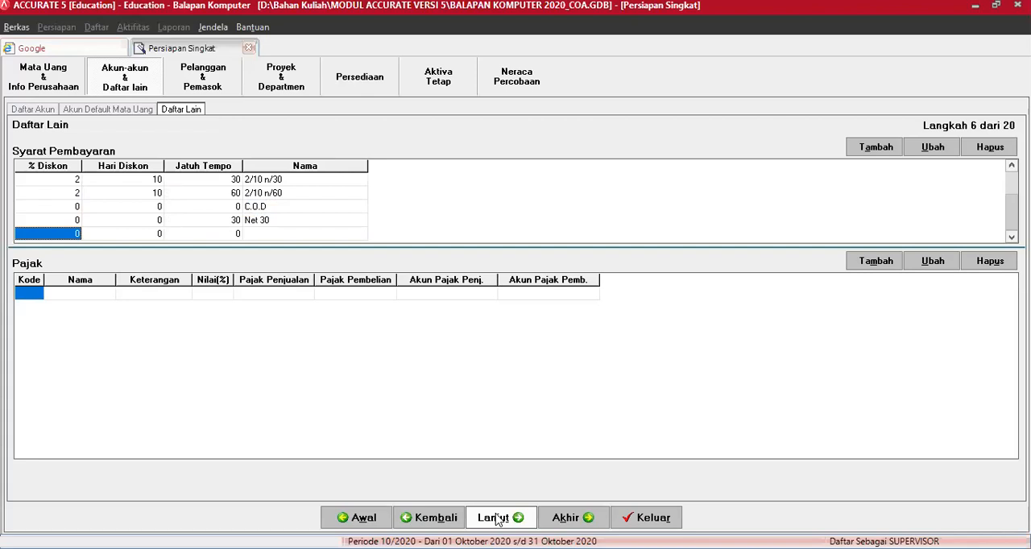
key(Tab)
key(Tab)
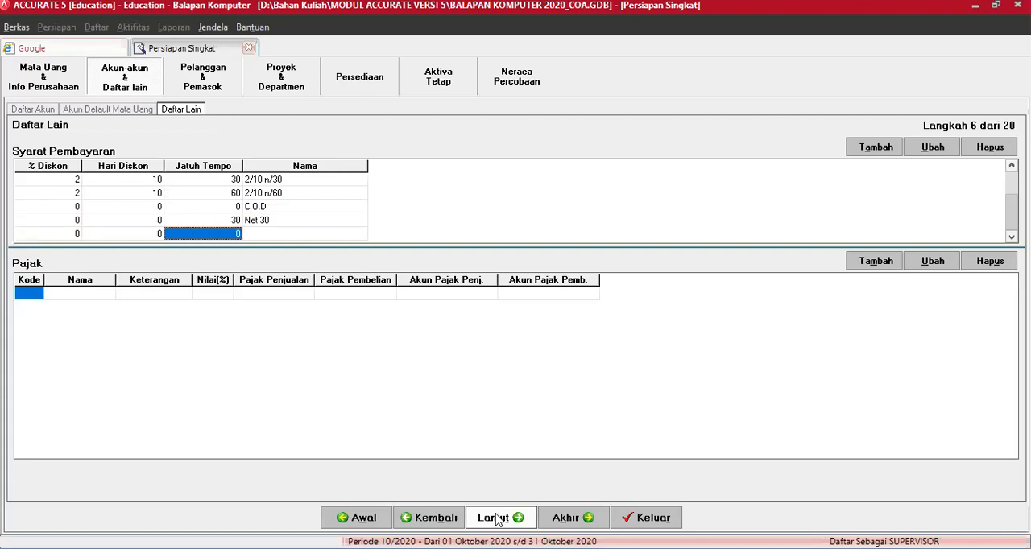
text(45)
key(Tab)
key(Tab)
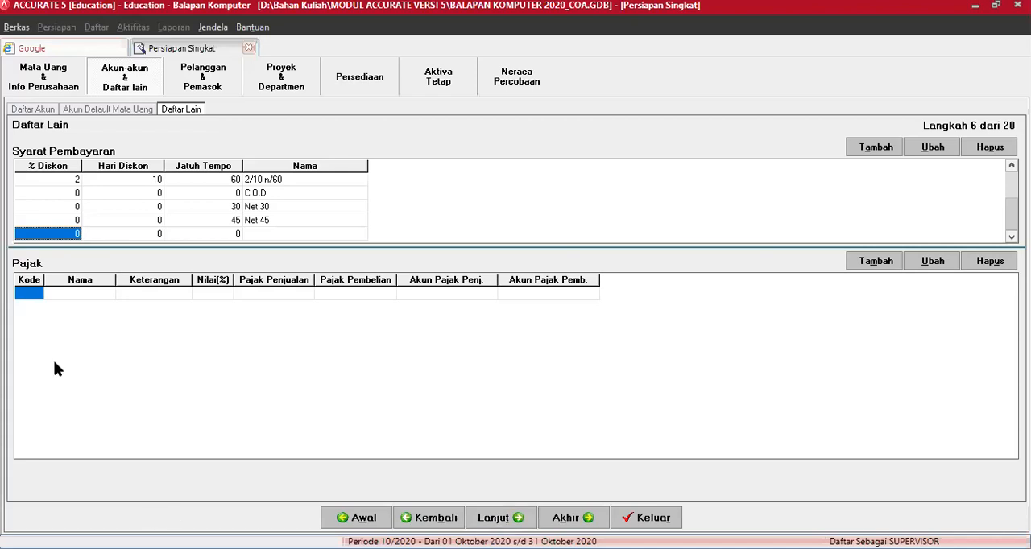
Step: Start the first Pajak entry with code T and the name PPN Standar
click(34, 297)
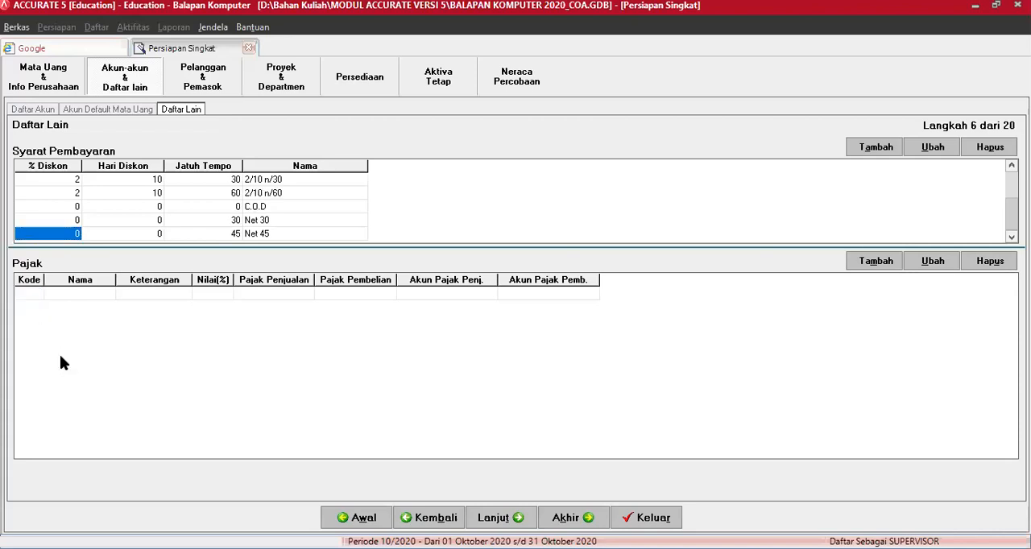
key(Tab)
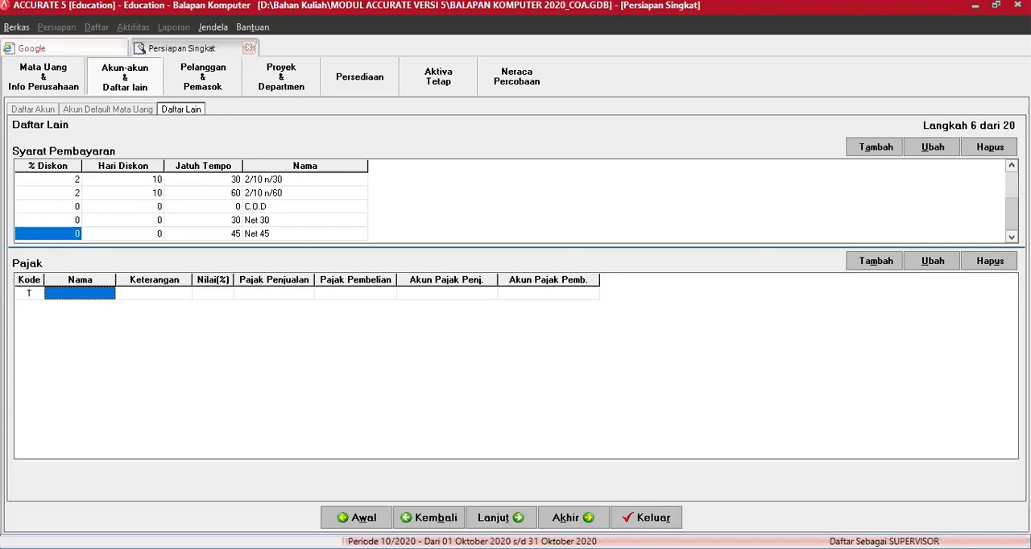
text(PPh)
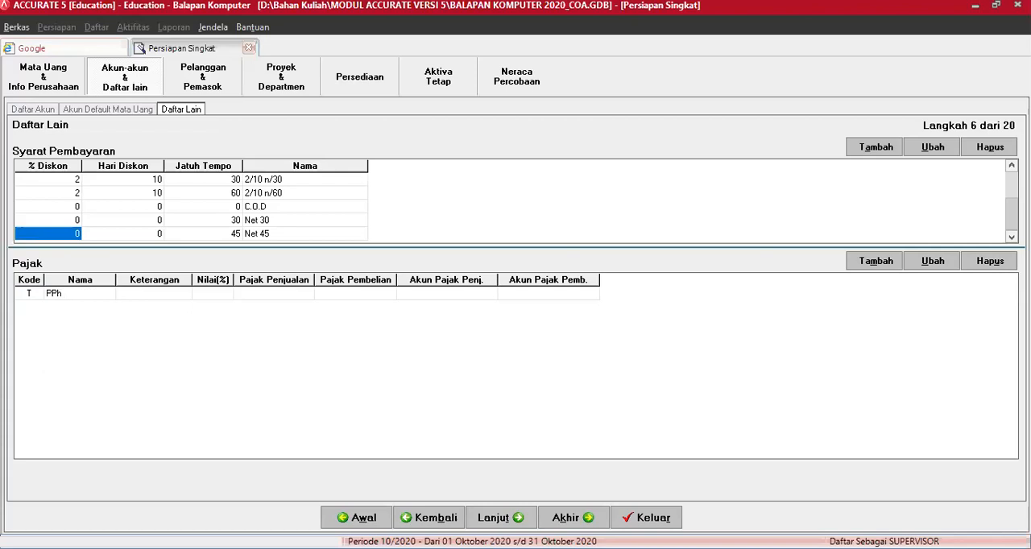
key(BackSpace)
text(N Standar)
key(Tab)
Step: Describe tax T as "PPN Standar 10%" and set its rate to 10 percent
text(PPN Standar 10)
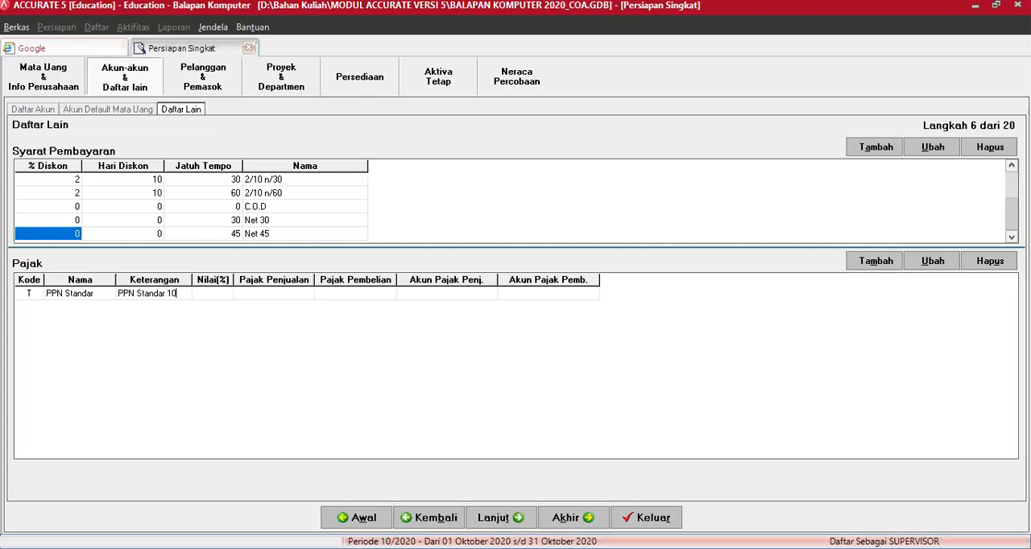
text(%)
key(Tab)
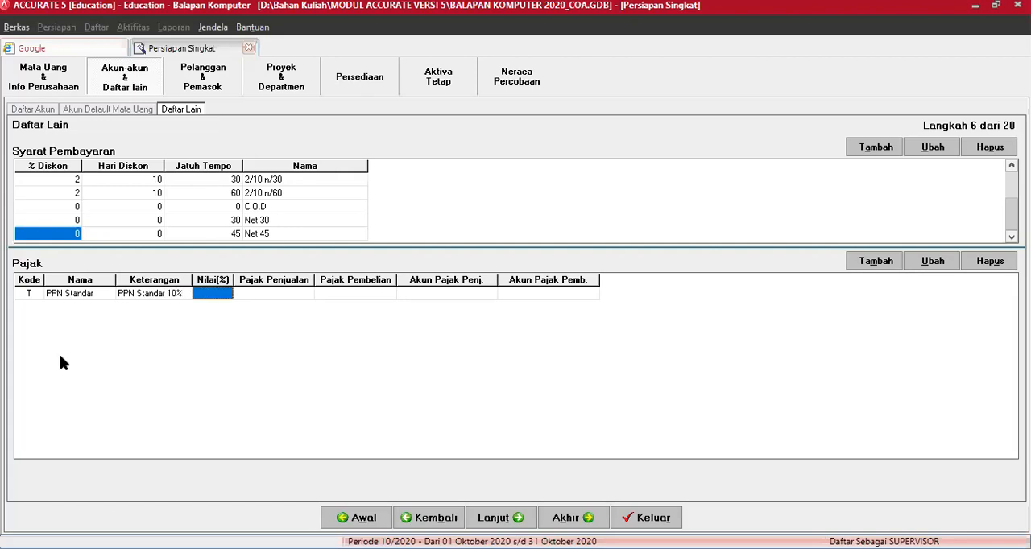
text(10)
key(Tab)
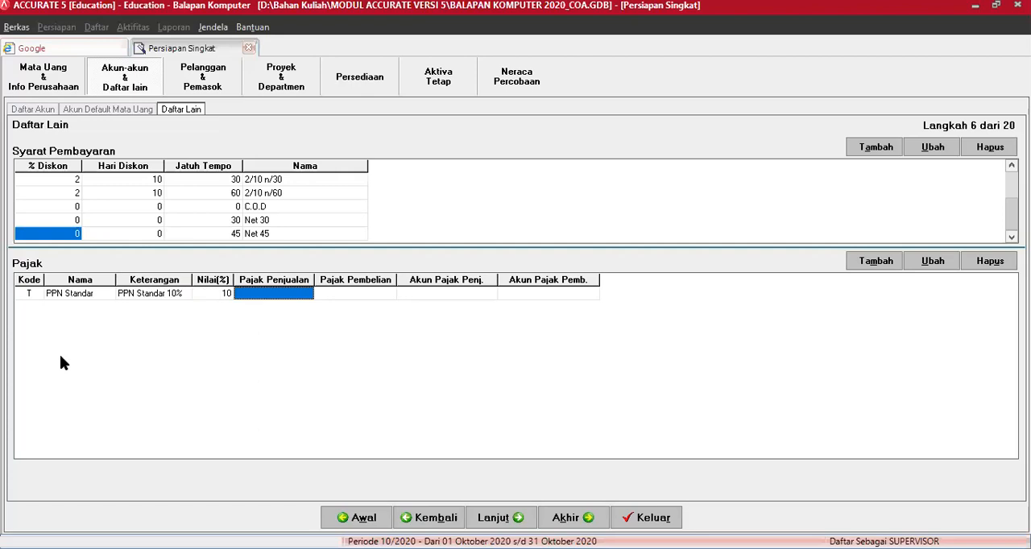
Step: Assign account 2202 as sales tax and account 1502 as purchase tax for PPN Standar
text(2202)
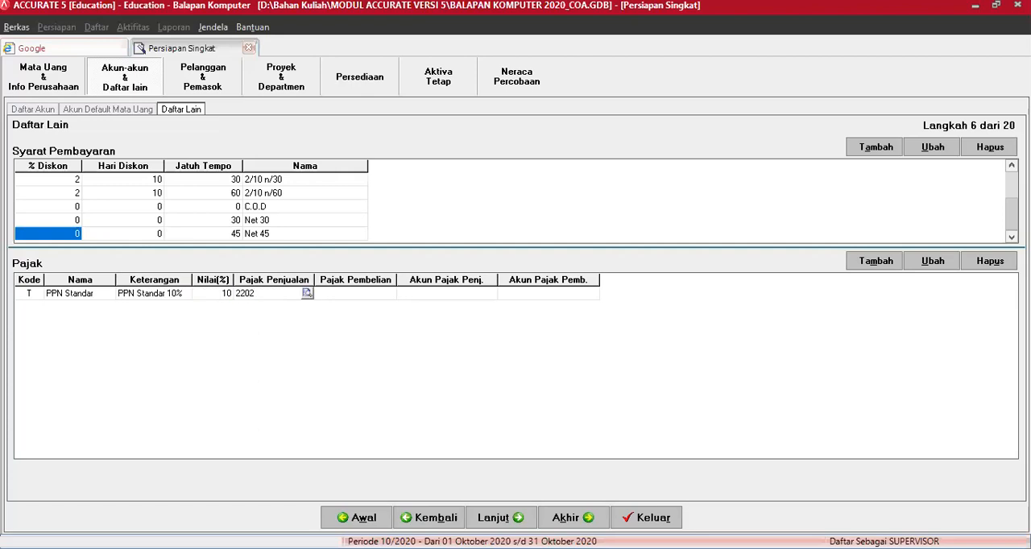
key(Return)
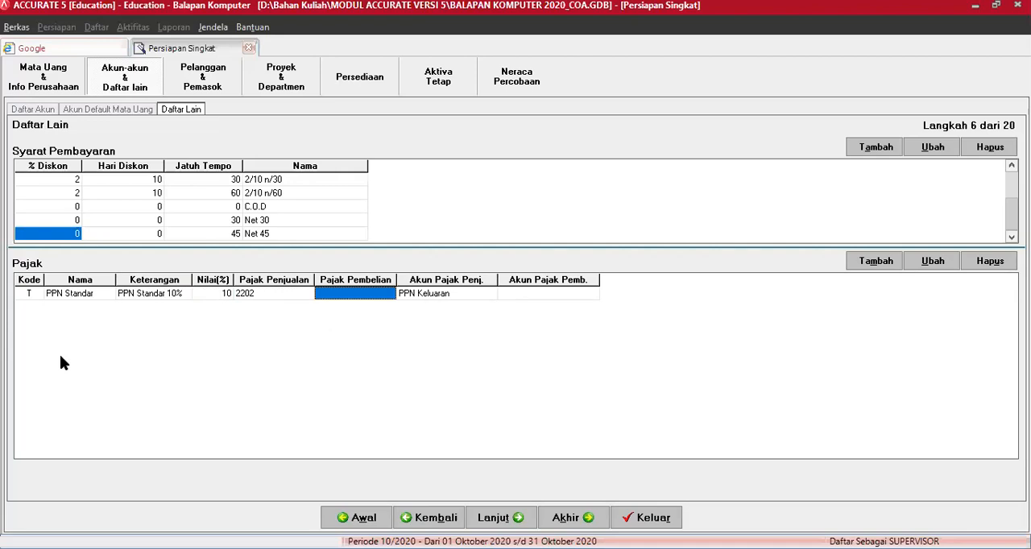
text(1502)
key(Return)
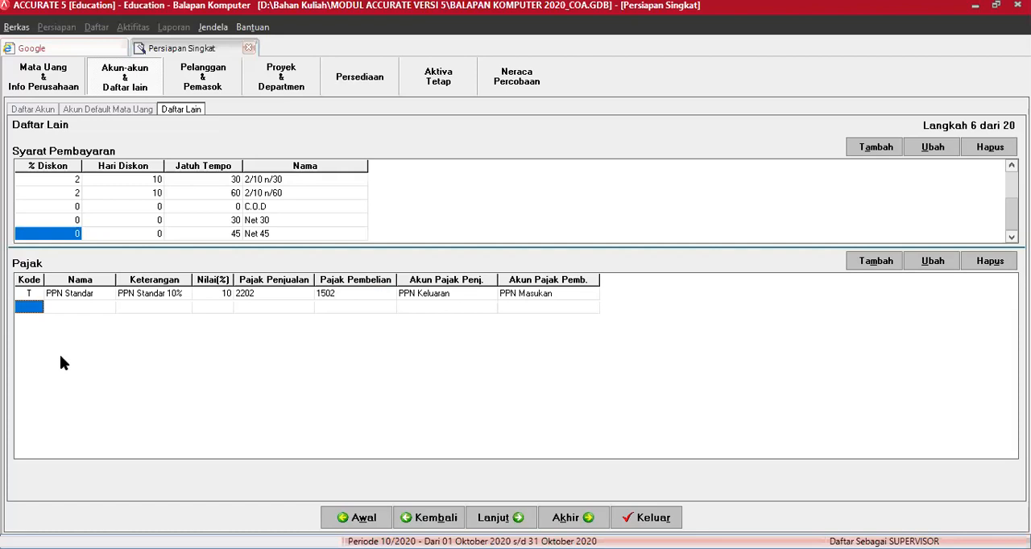
Step: Add a second Pajak entry with code S and the name PPN Sederhana
text(S)
key(Tab)
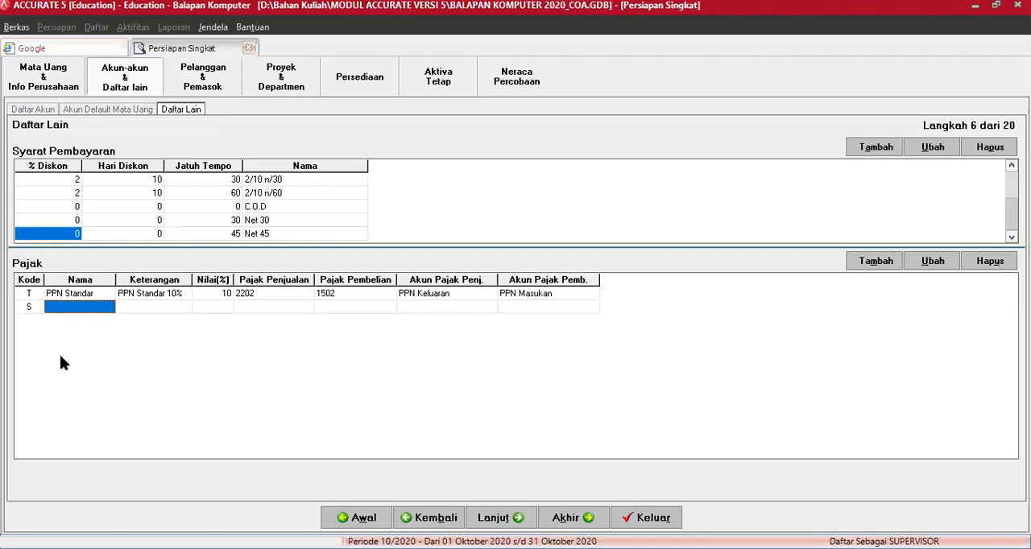
text(pp)
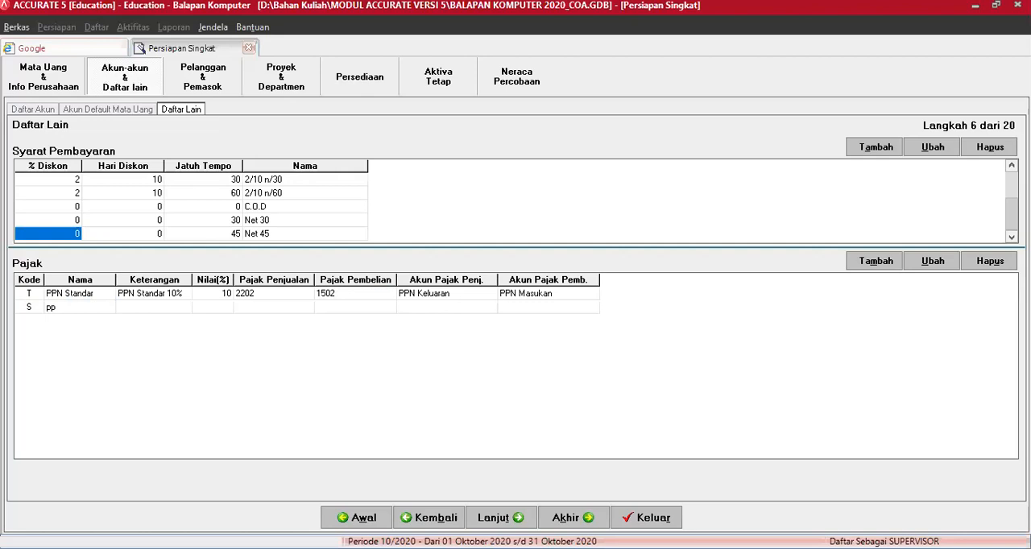
key(BackSpace)
key(BackSpace)
text(ppn)
key(BackSpace)
key(BackSpace)
key(BackSpace)
text(PPN Sederhana)
key(Tab)
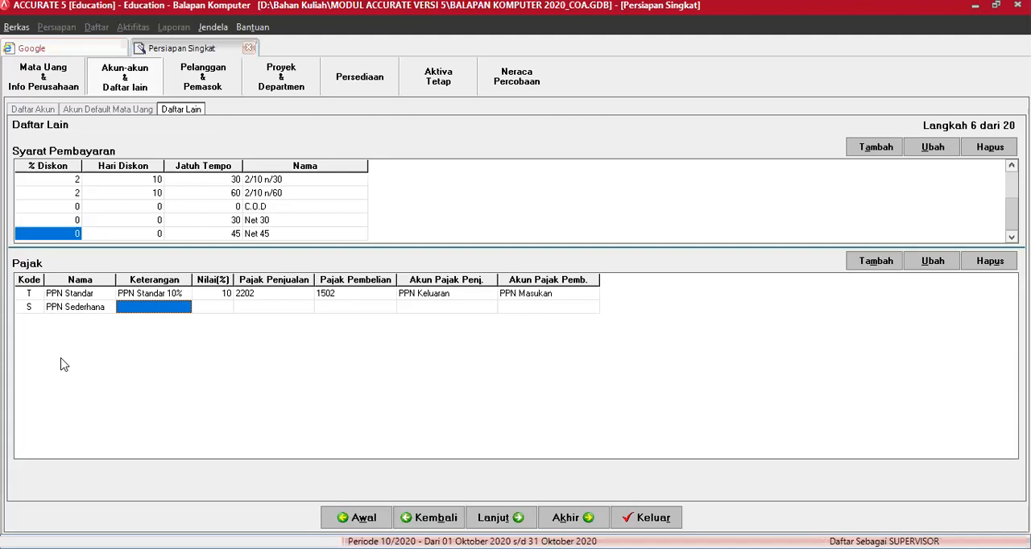
Step: Describe tax S as "PPN Sederhana 10%" and set its rate to 10 percent
text(PPN Sederhana 10)
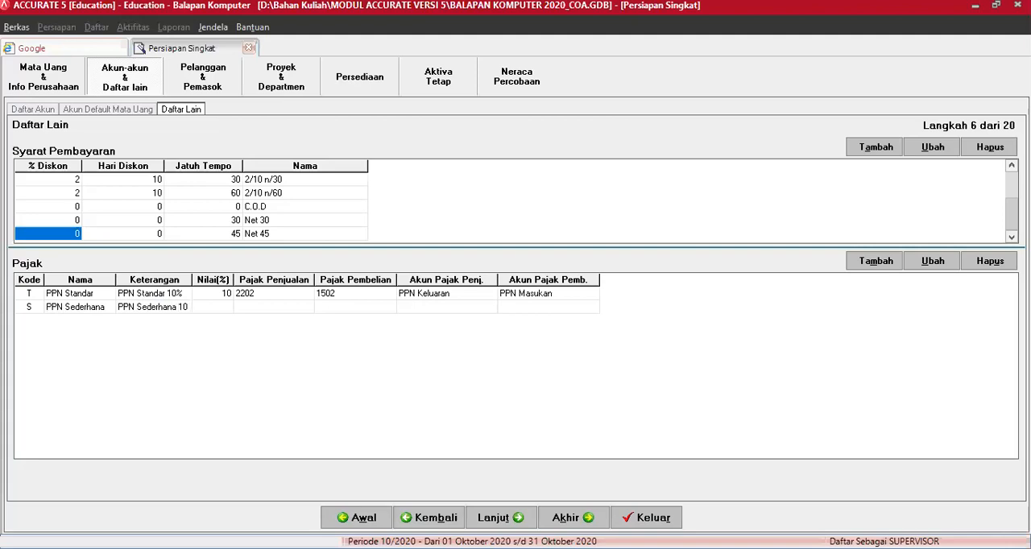
text(%)
key(Tab)
text(10)
key(Tab)
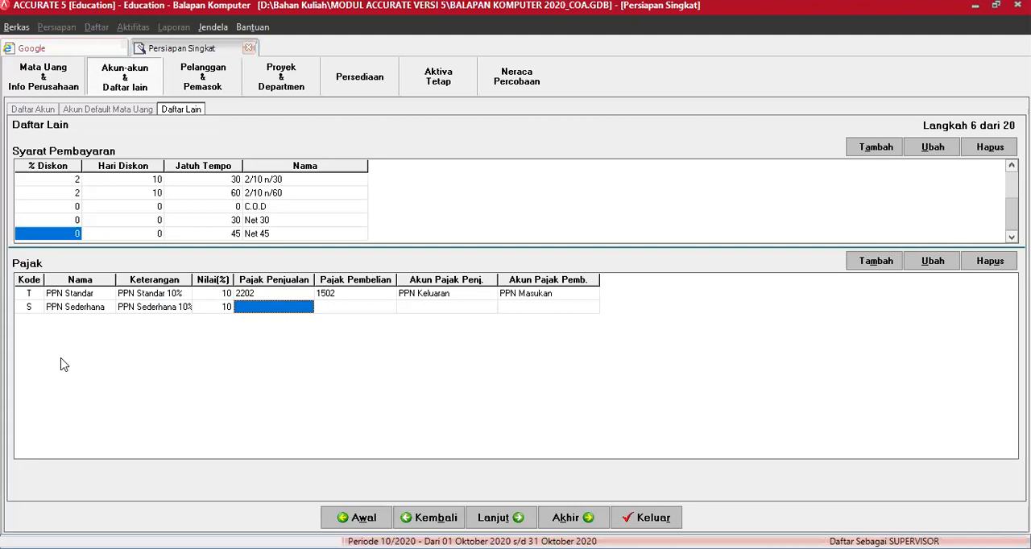
Step: Assign account 2202 as sales tax and account 1502 as purchase tax for PPN Sederhana
text(2202)
key(Tab)
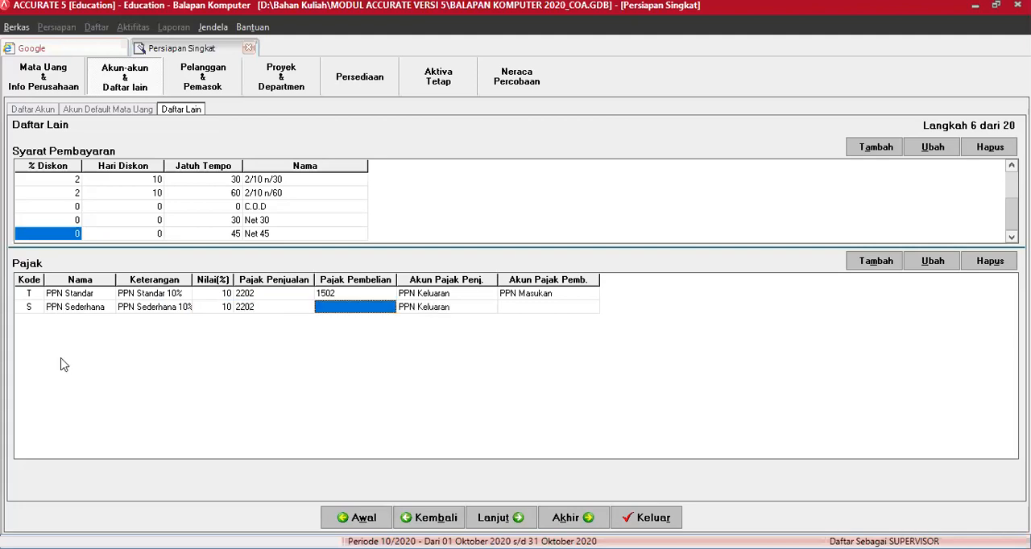
text(1502)
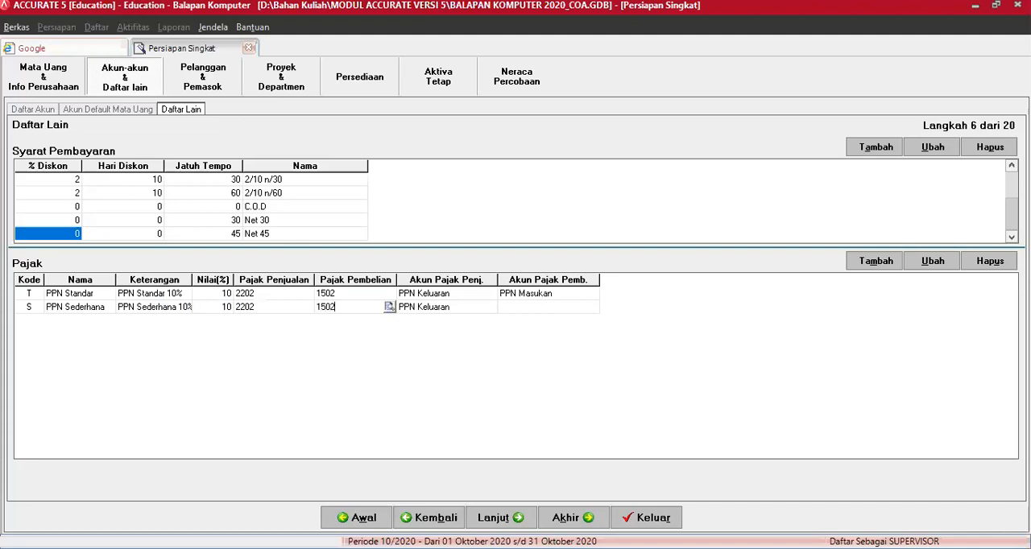
key(Tab)
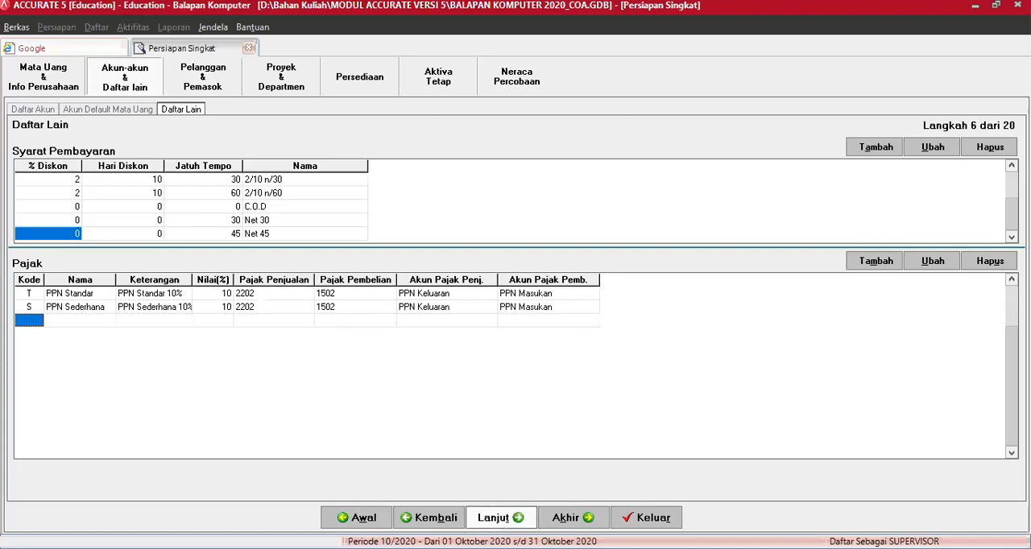
Step: Continue to the customer types and add Reseller and Eceran to Tipe Pelanggan
click(497, 518)
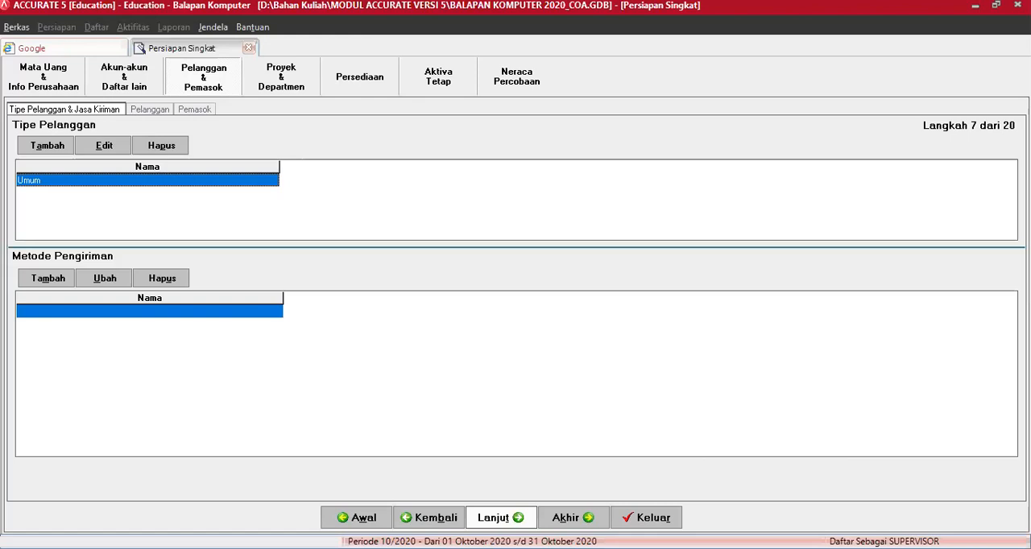
click(210, 181)
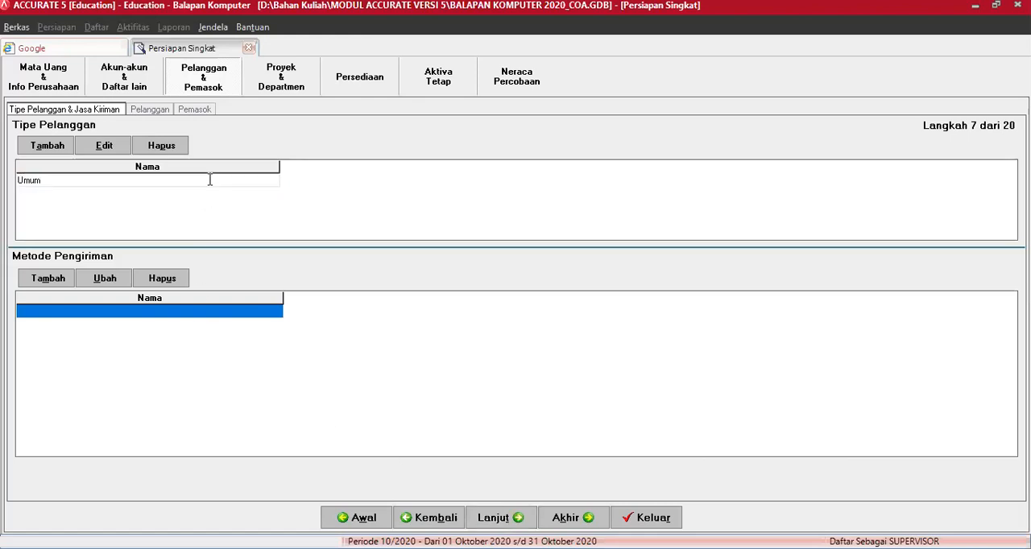
key(Down)
text(R)
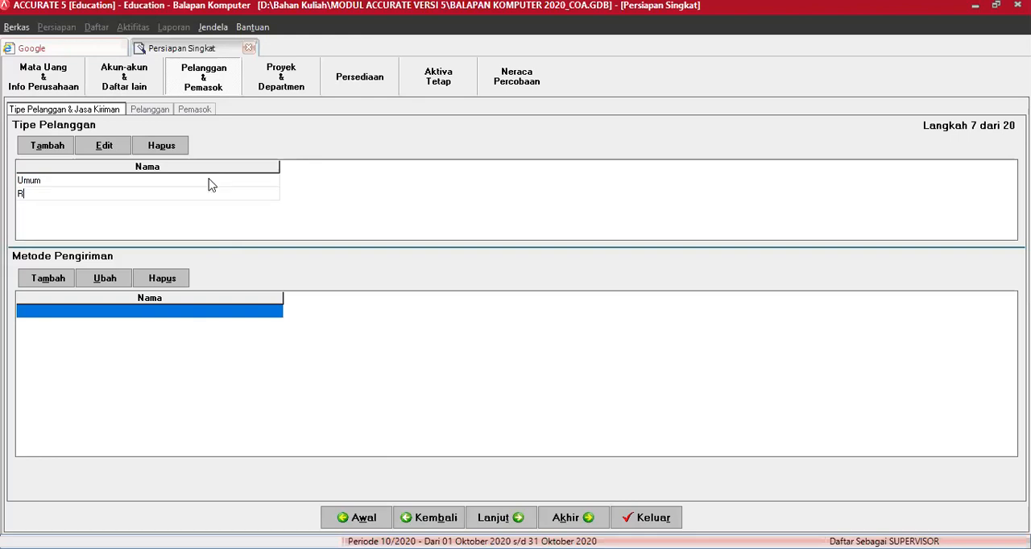
text(eseller)
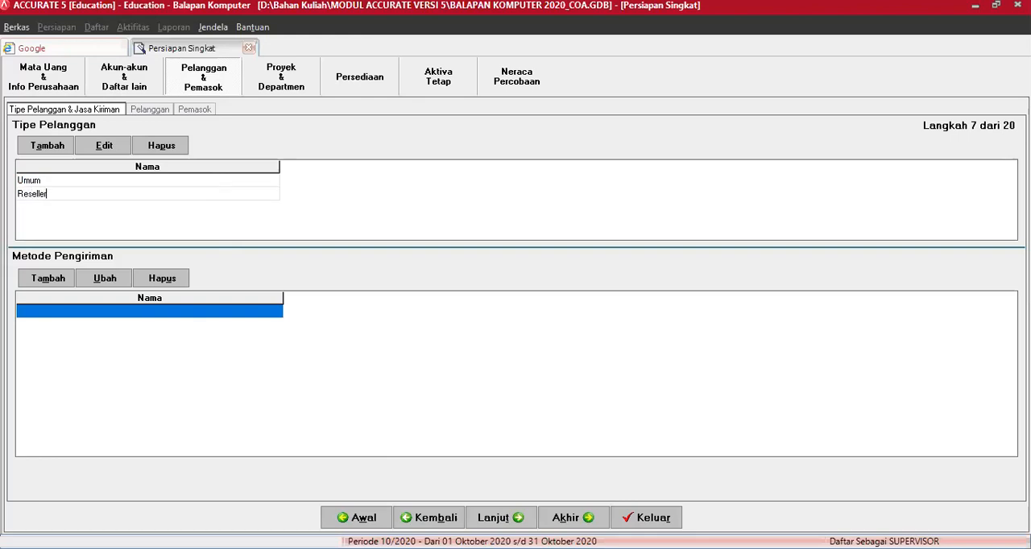
key(Down)
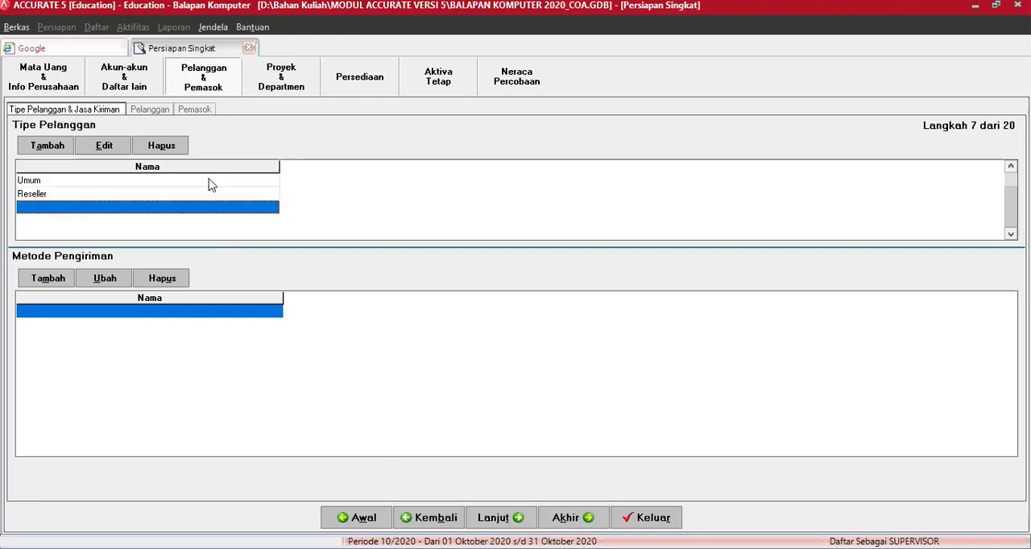
text(Eceran)
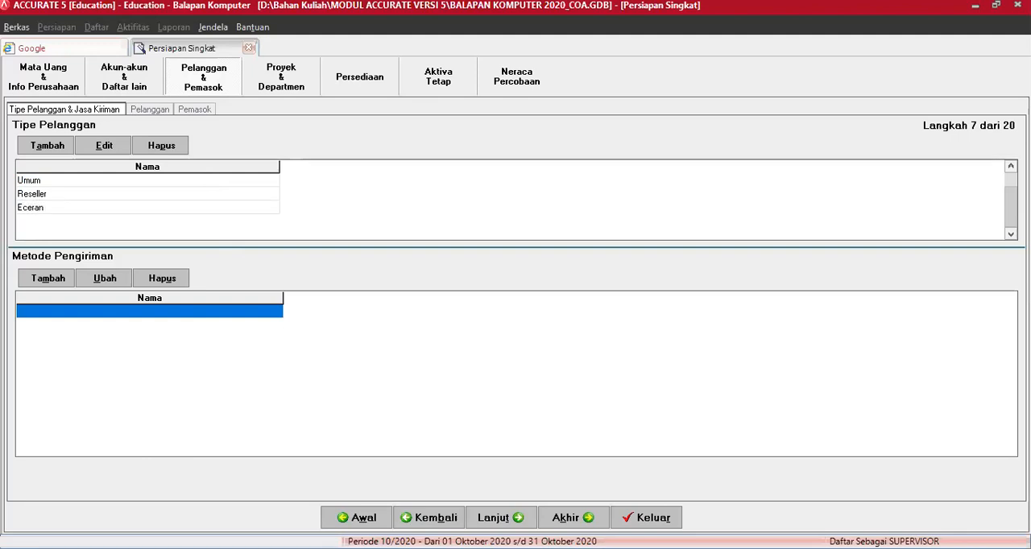
Step: Add the shipping methods Ambil Sendiri, Mobil Box AB 1234 YA and Titipan Kilat, and continue to the customer list
click(109, 314)
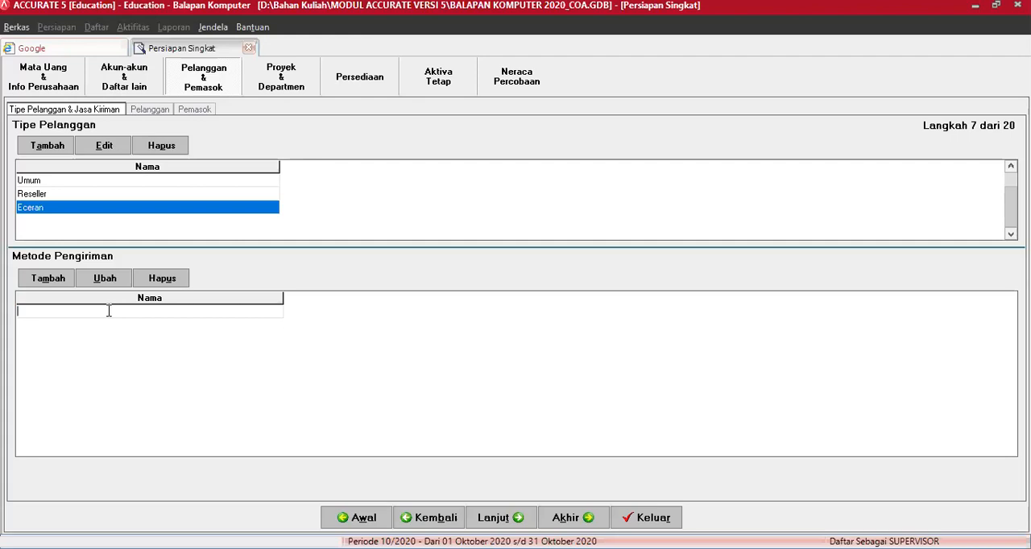
text(Ambil Sendiri)
key(Down)
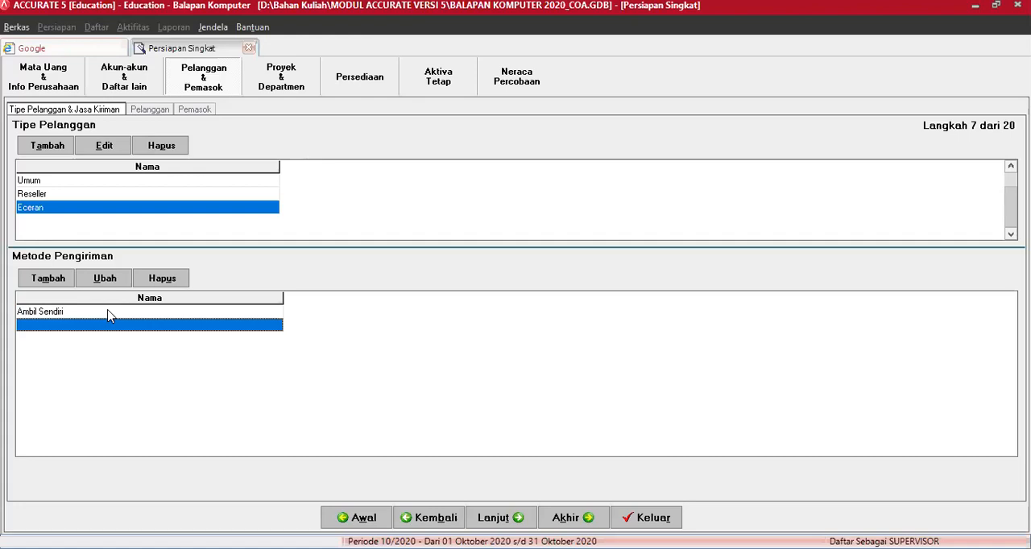
text(Mobil)
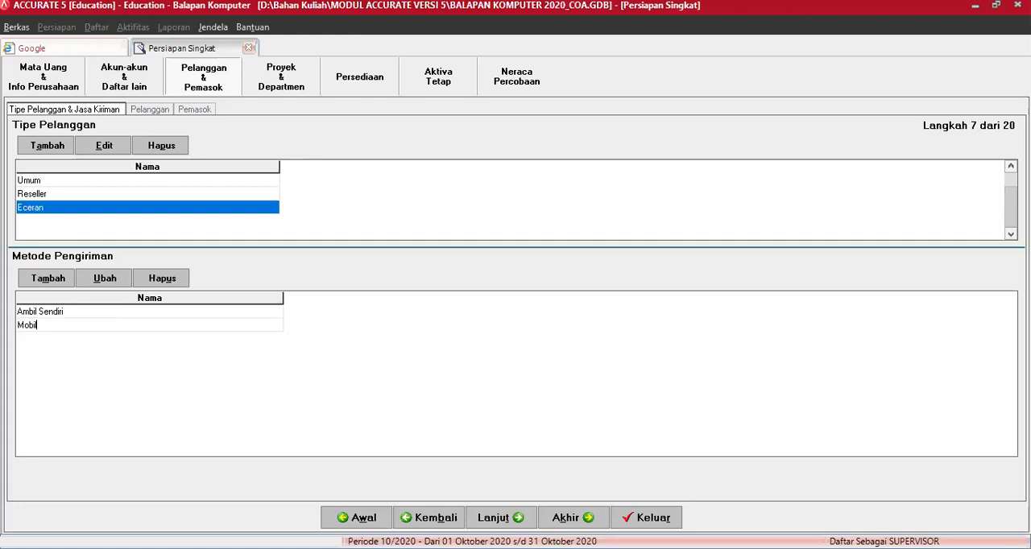
text( Box AB 1234 YA)
key(Down)
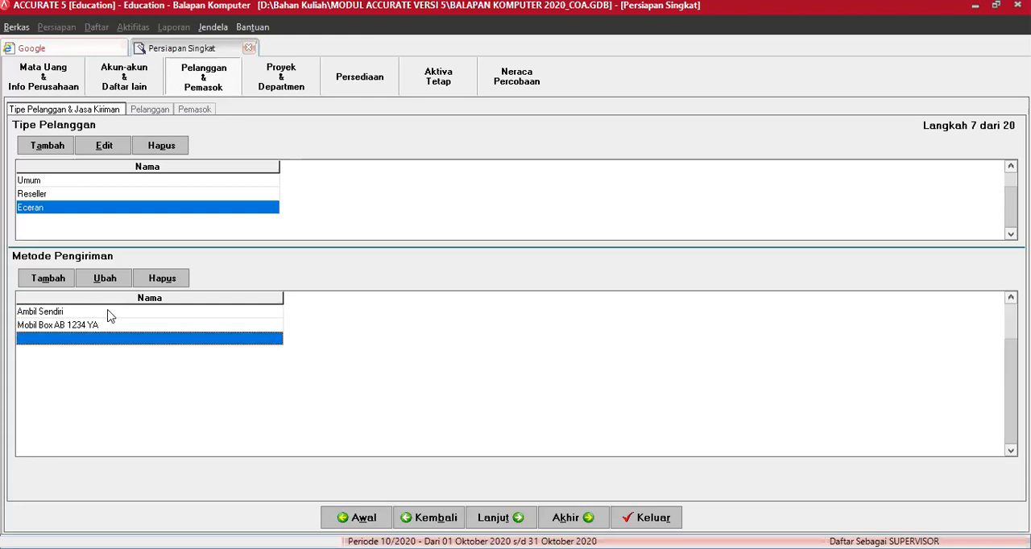
text(Titip)
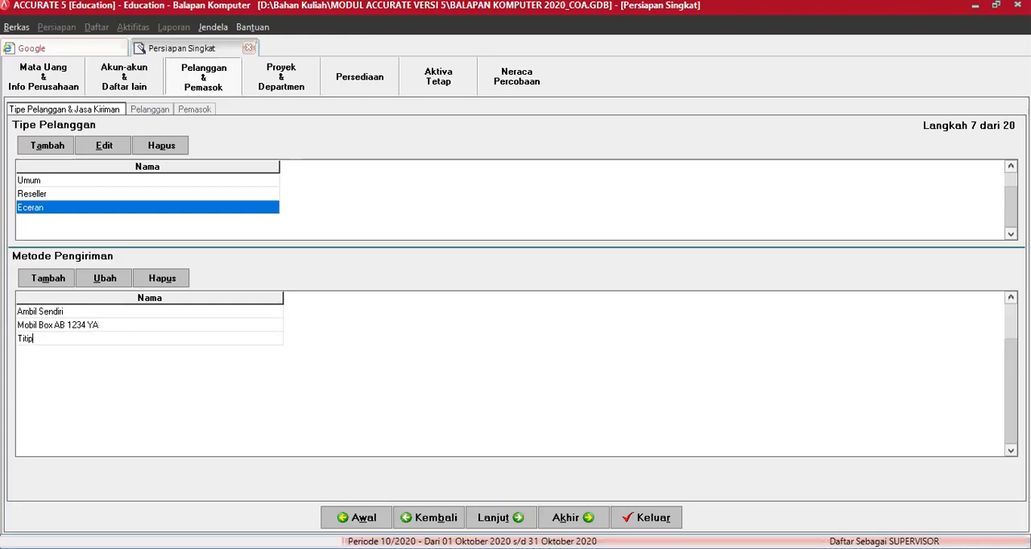
text(an Kilat)
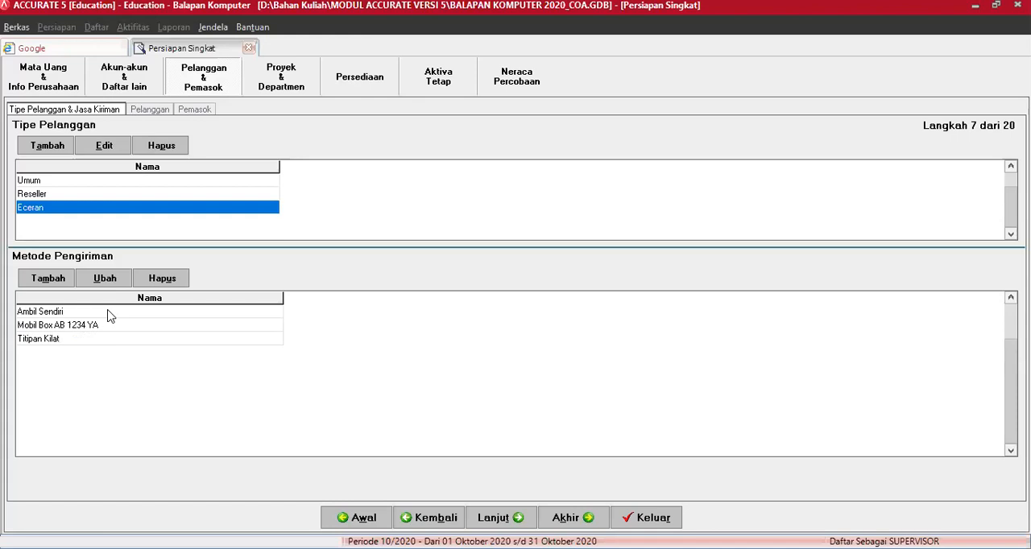
click(493, 518)
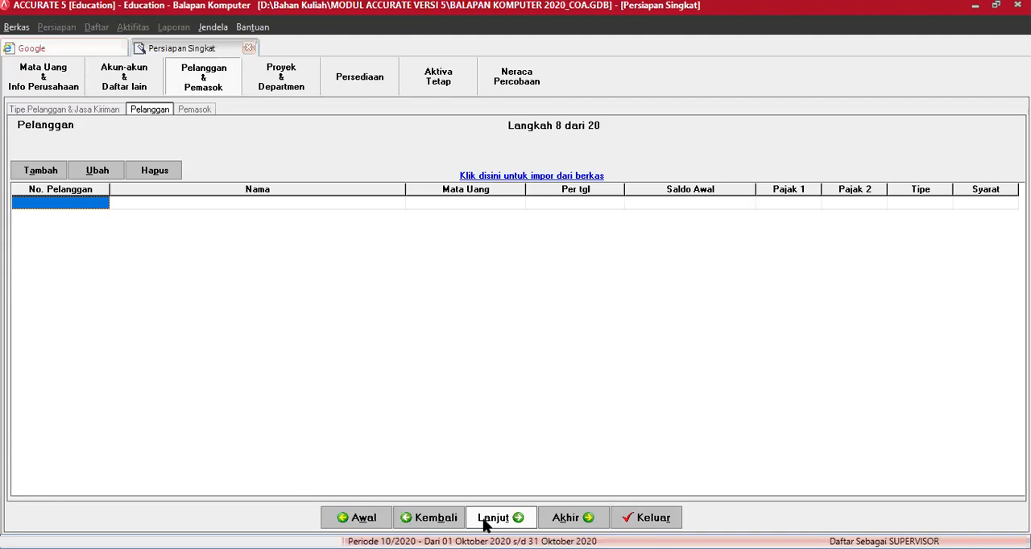
Step: Review the account types of Cadangan Kerugian Piutang and Aktiva Lancar Lainnya in Daftar Akun
click(128, 75)
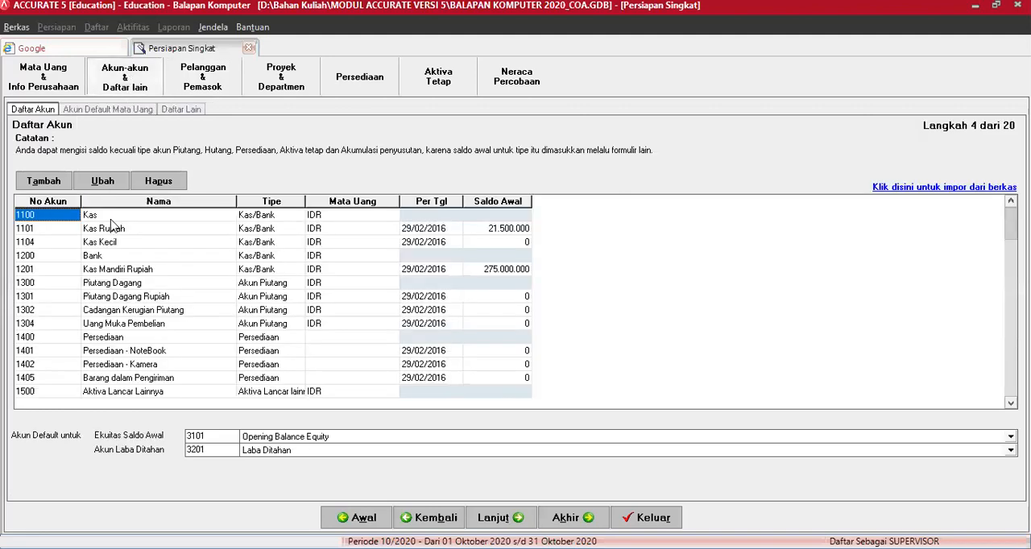
click(115, 313)
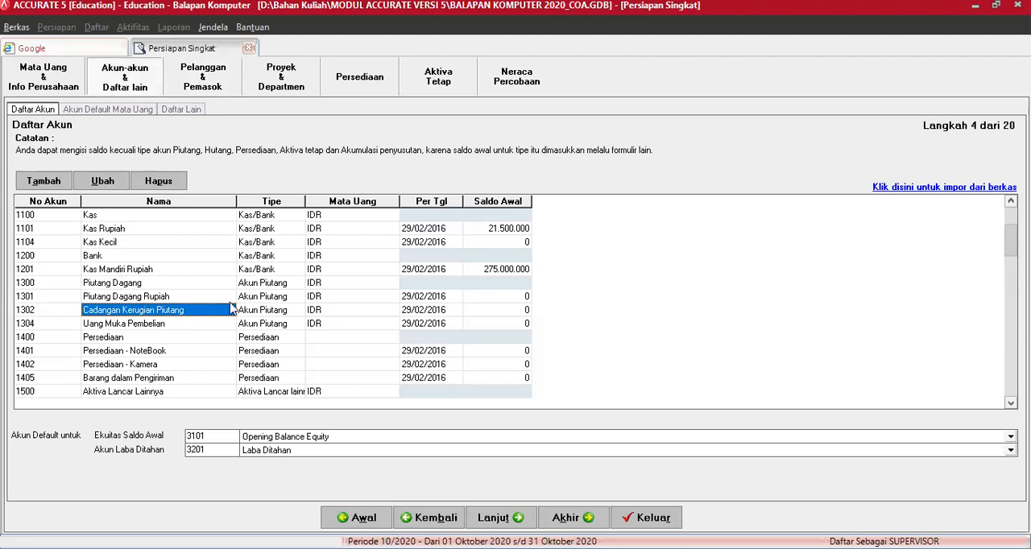
click(262, 314)
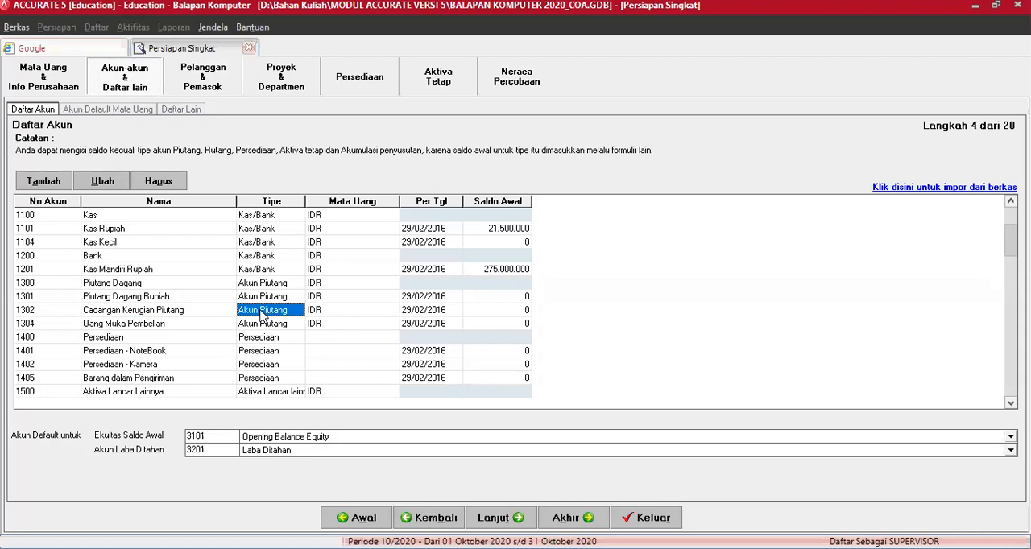
click(154, 313)
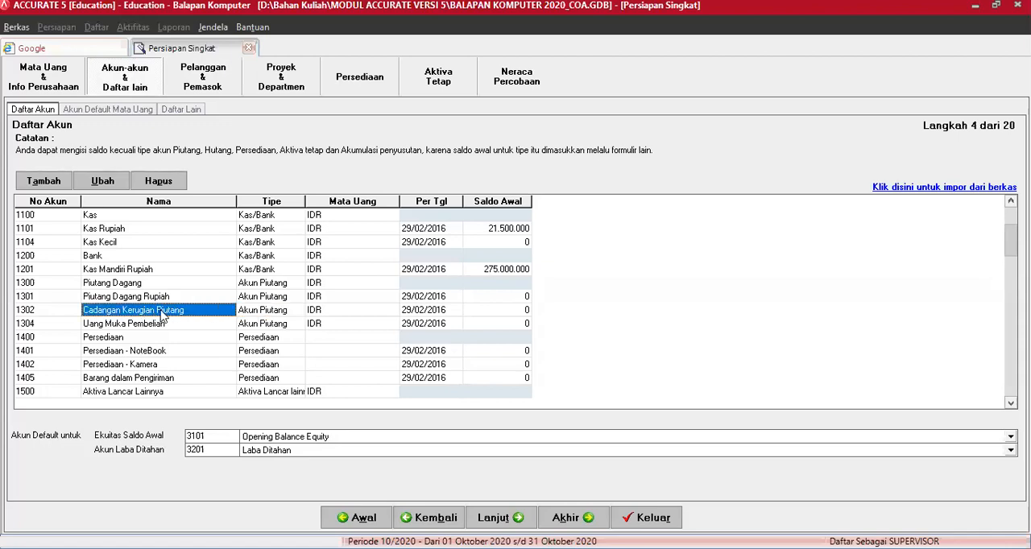
click(260, 313)
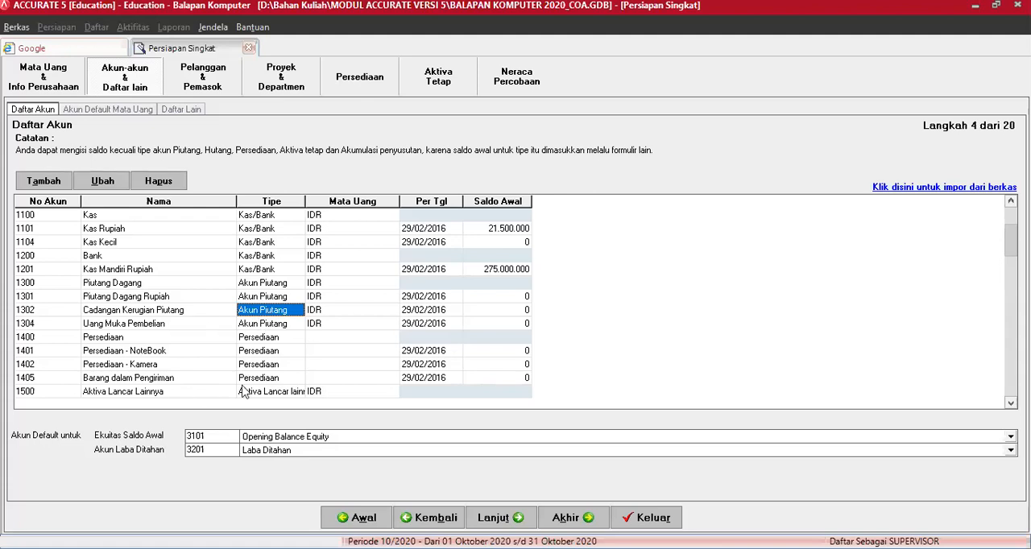
click(273, 394)
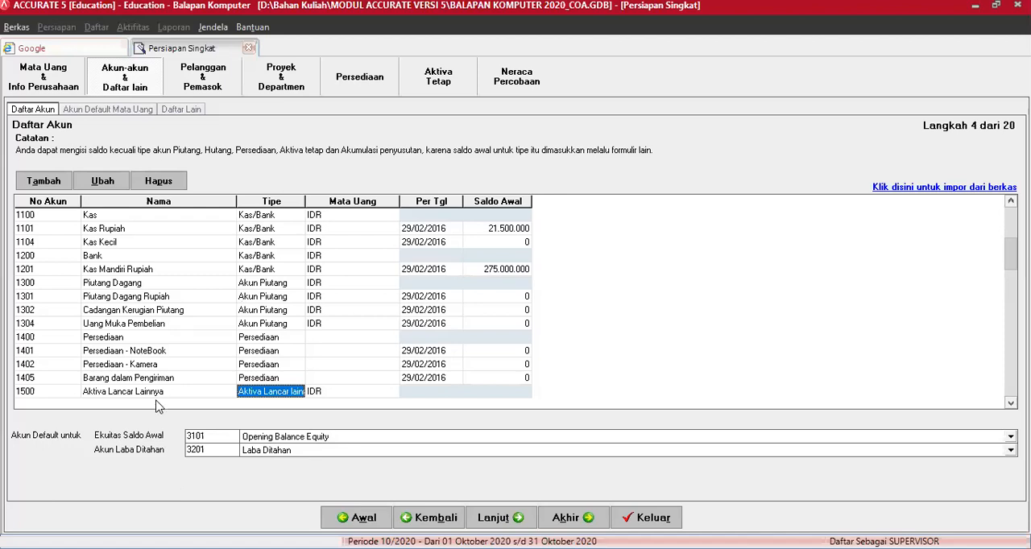
Step: Start a new customer record in the Pelanggan list with number C01 and the name Anggrek Komputer
click(206, 87)
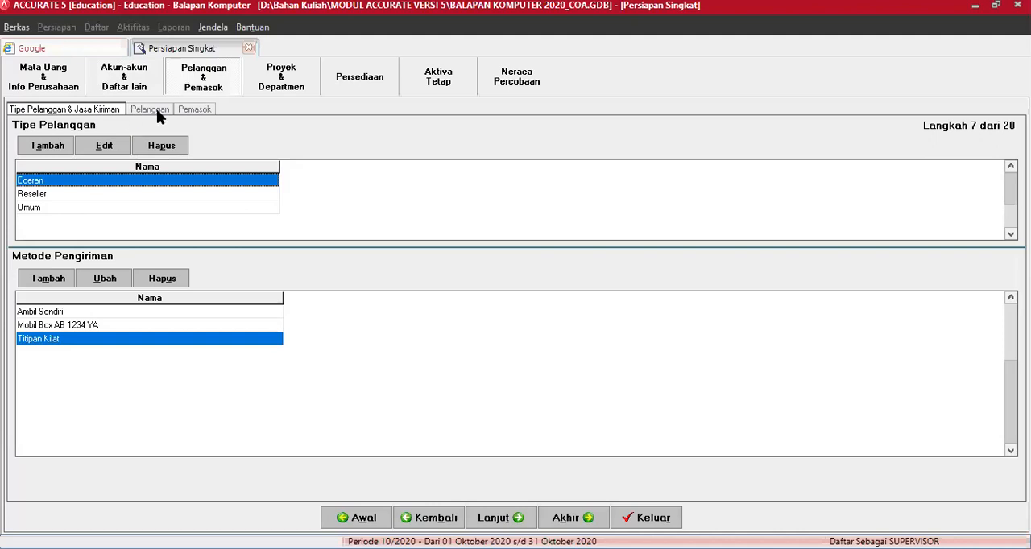
click(149, 110)
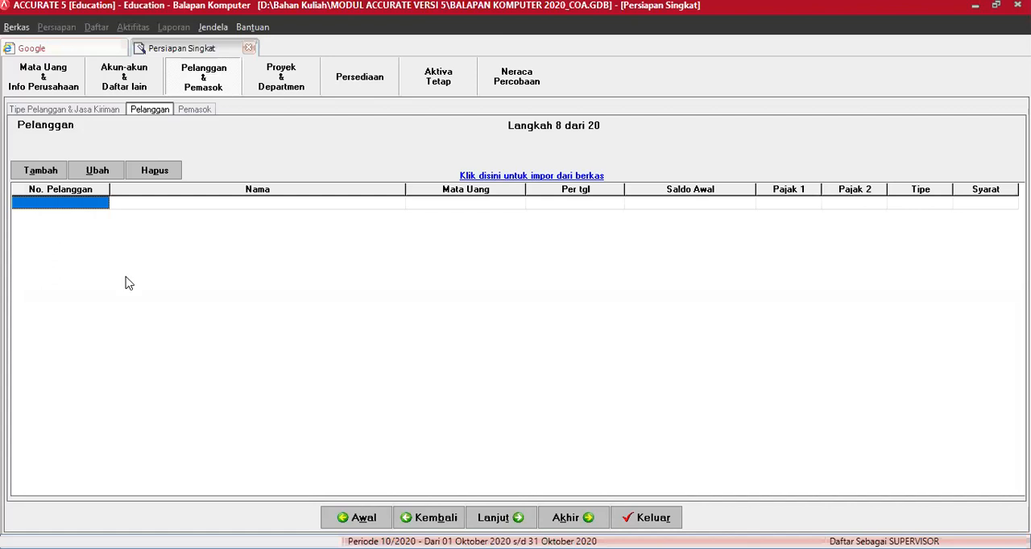
click(42, 173)
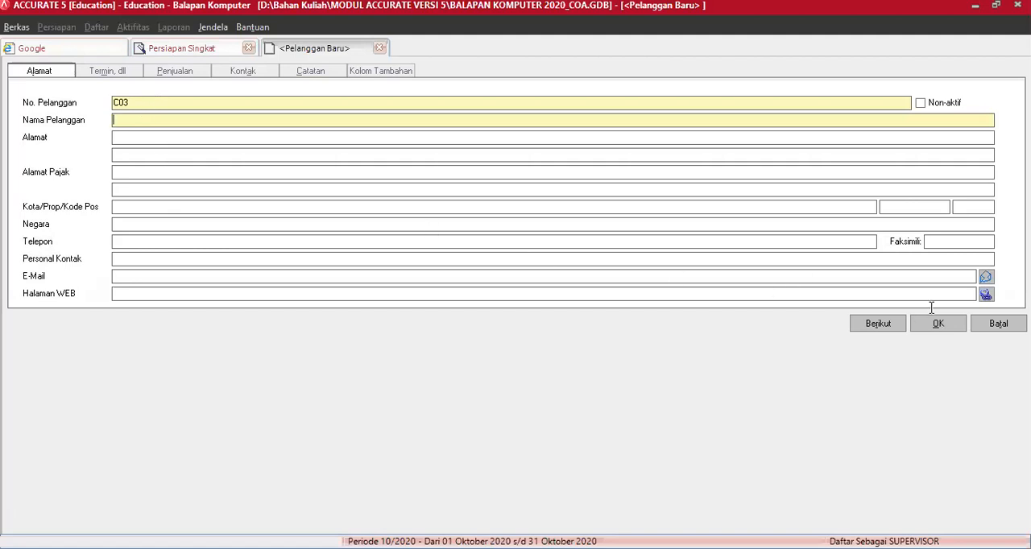
click(998, 323)
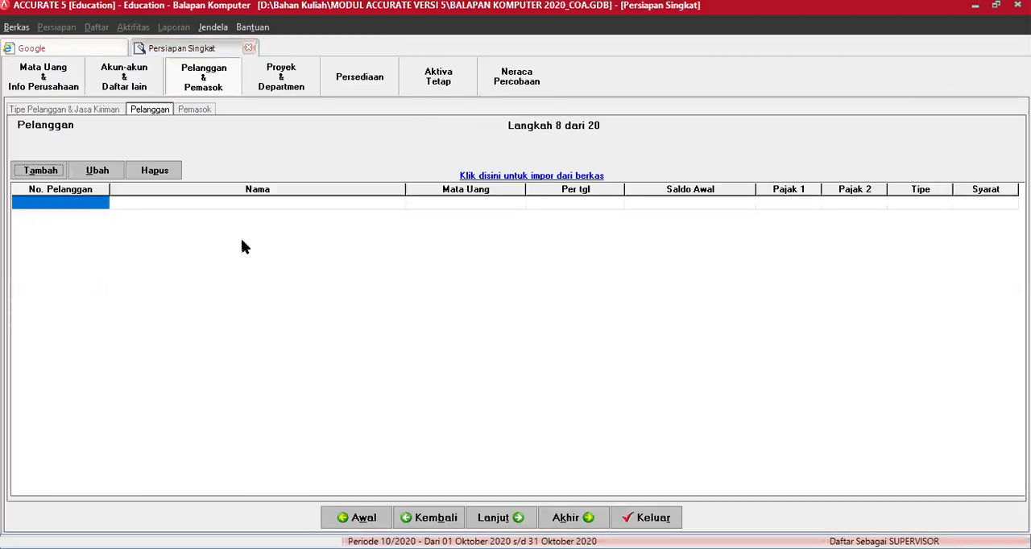
click(40, 173)
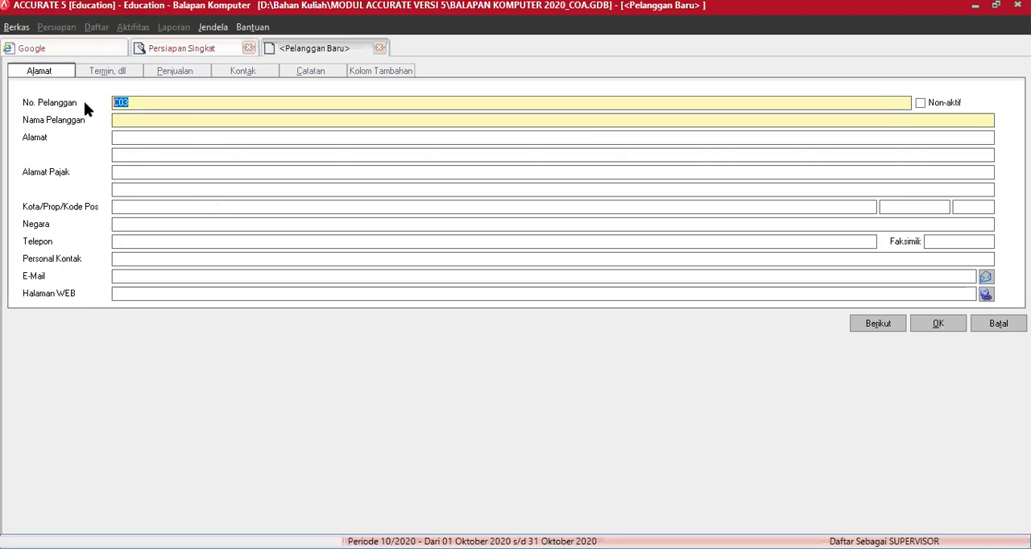
text(C01)
key(Tab)
key(Tab)
text(Anggrek Komputer)
key(Tab)
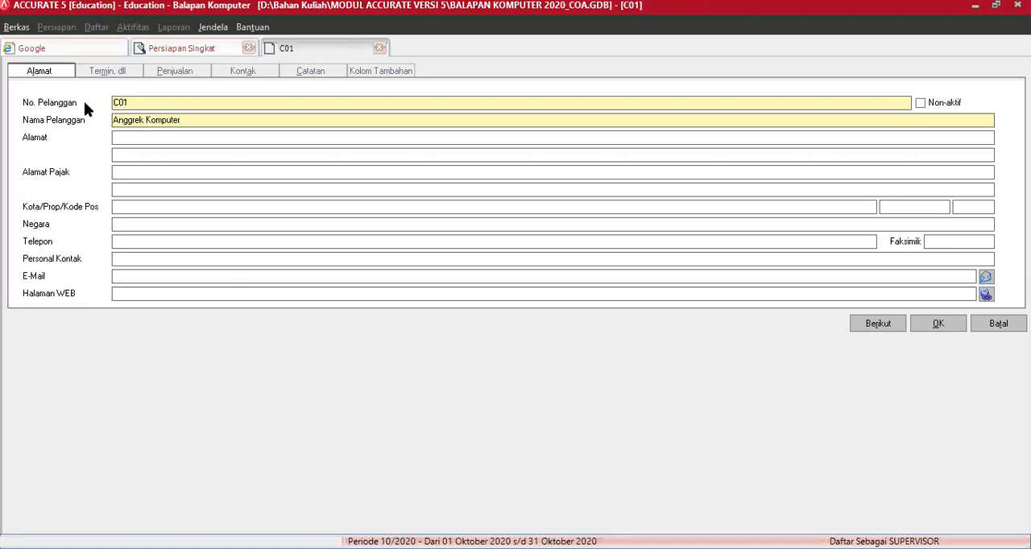
Step: Fill in both Alamat lines with the customer's street address and city
text(Yogya)
text(t)
text(yakart)
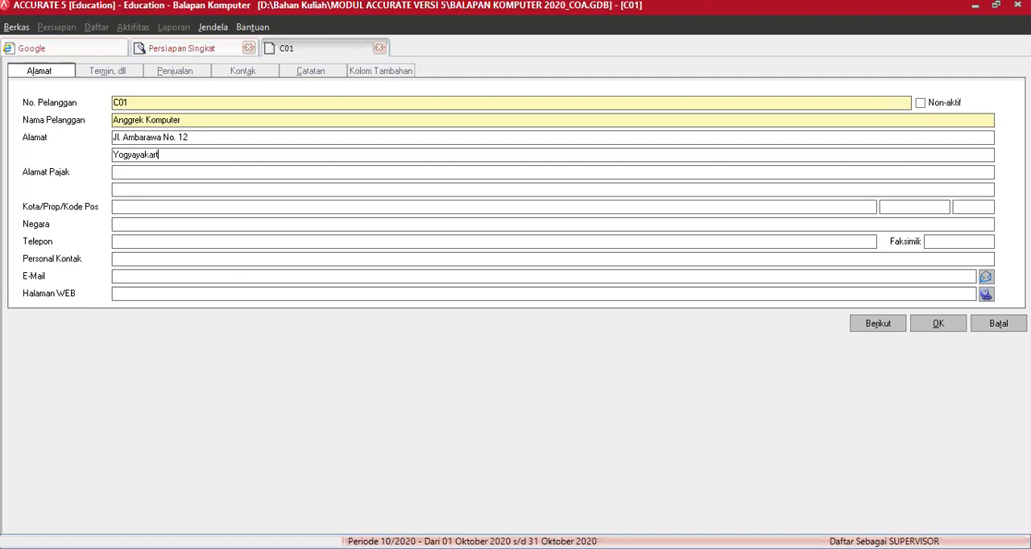
key(BackSpace)
key(BackSpace)
key(BackSpace)
key(BackSpace)
key(BackSpace)
key(BackSpace)
text(karta)
Step: Fill in the customer's city, province and postal code, and set the country to Indonesia
text(Yogyakarta)
key(Tab)
text(DIY552)
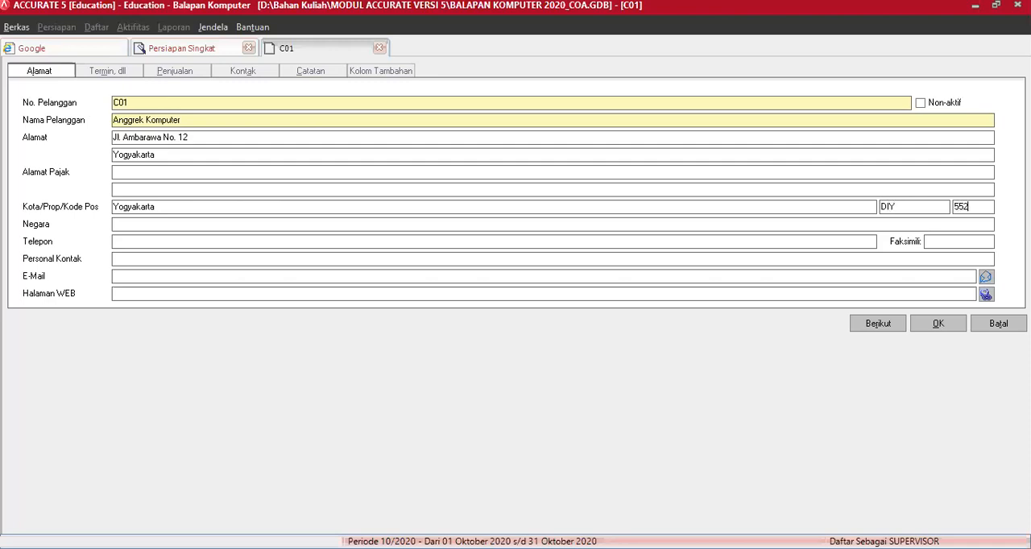
text(21Indonesia027412345)
Step: Enter the customer's phone number, the contact person's full name and the e-mail address
text(Agus)
key(BackSpace)
key(BackSpace)
key(BackSpace)
key(BackSpace)
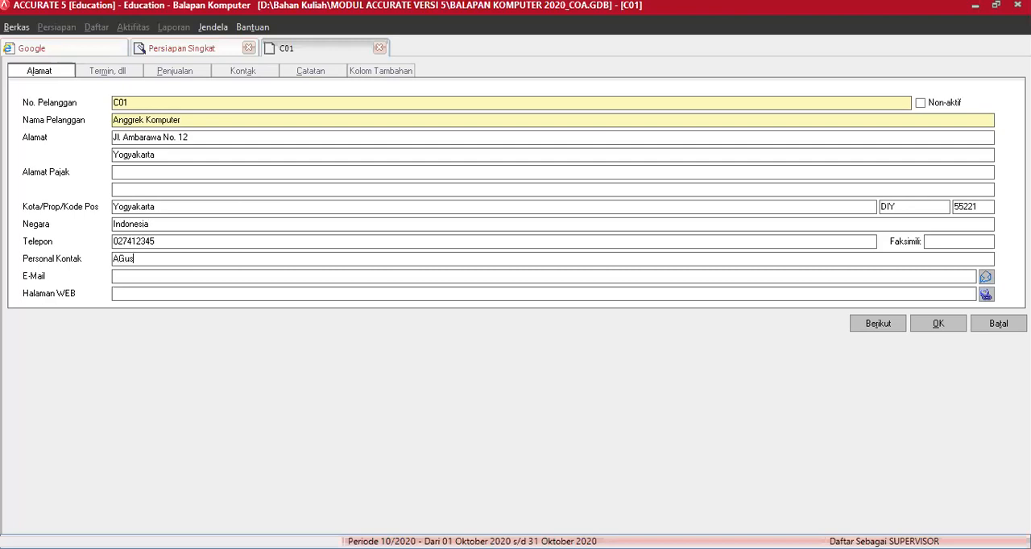
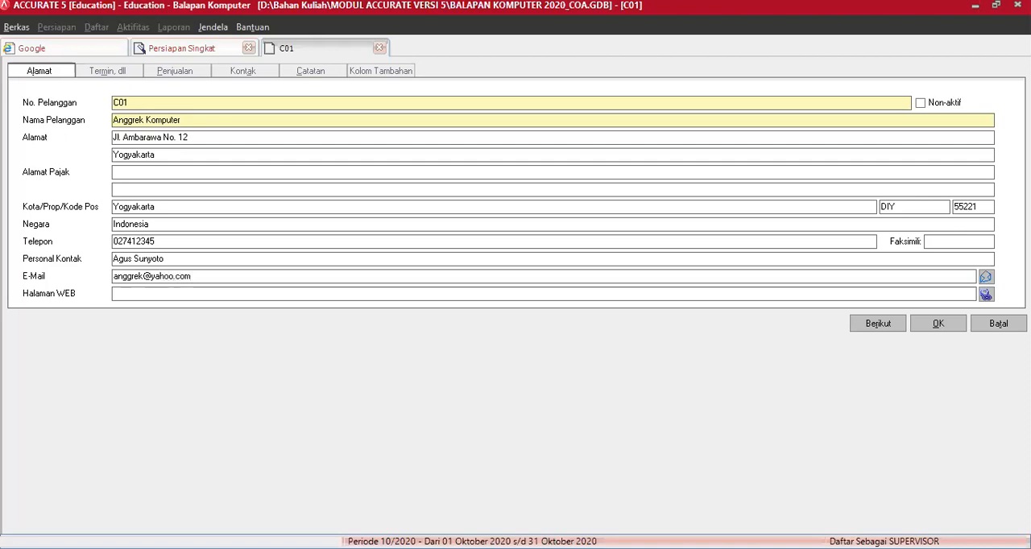
key(Tab)
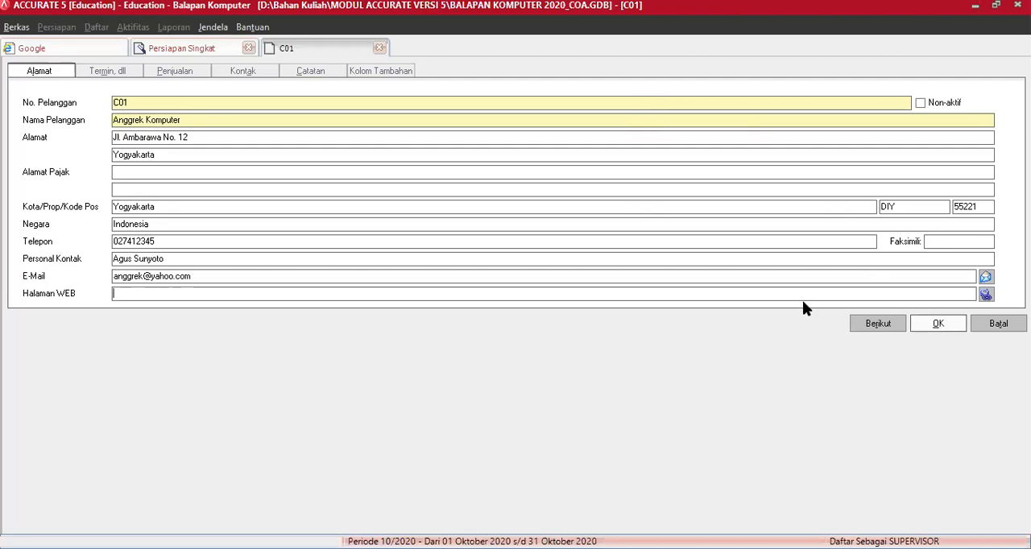
Step: Set the customer's payment term (Termin) to Net 30
click(117, 74)
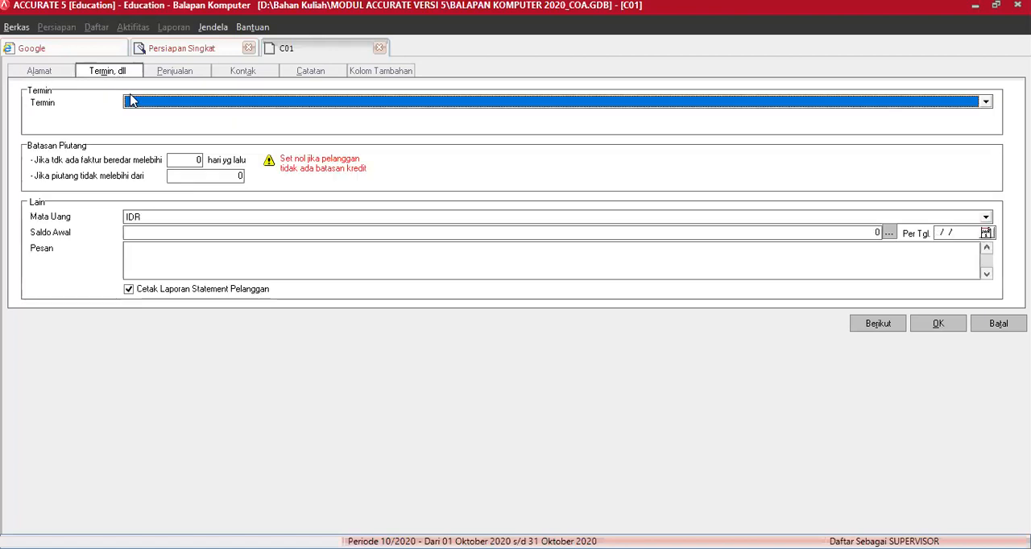
click(132, 101)
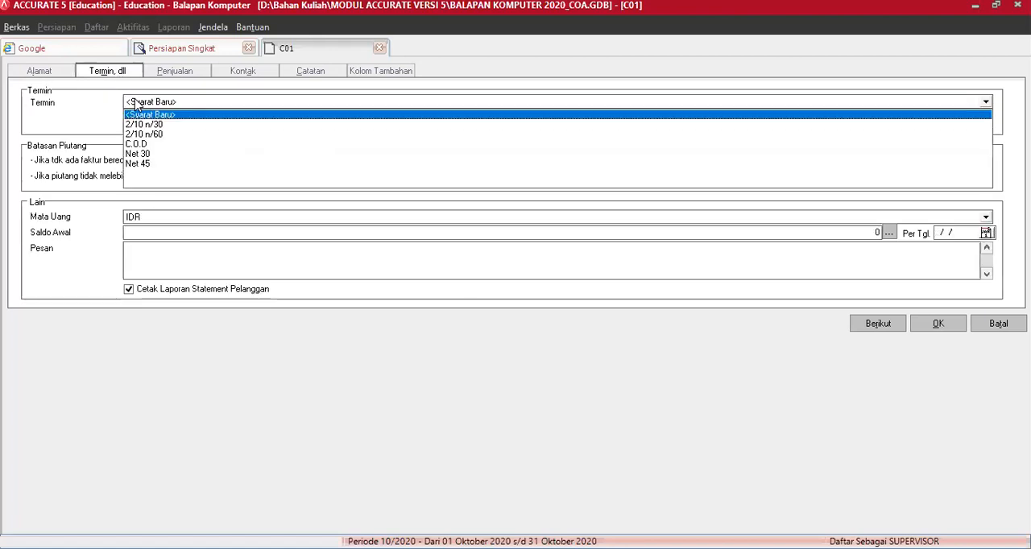
click(139, 154)
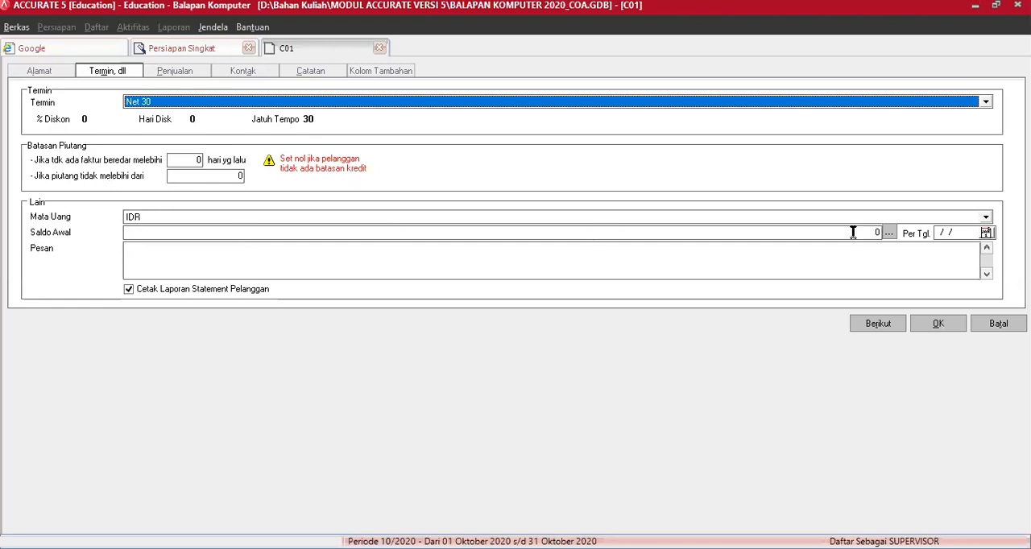
Step: Add an invoice to the customer's Saldo Awal details with number SI 02.25 and date 25/02/2016
click(889, 233)
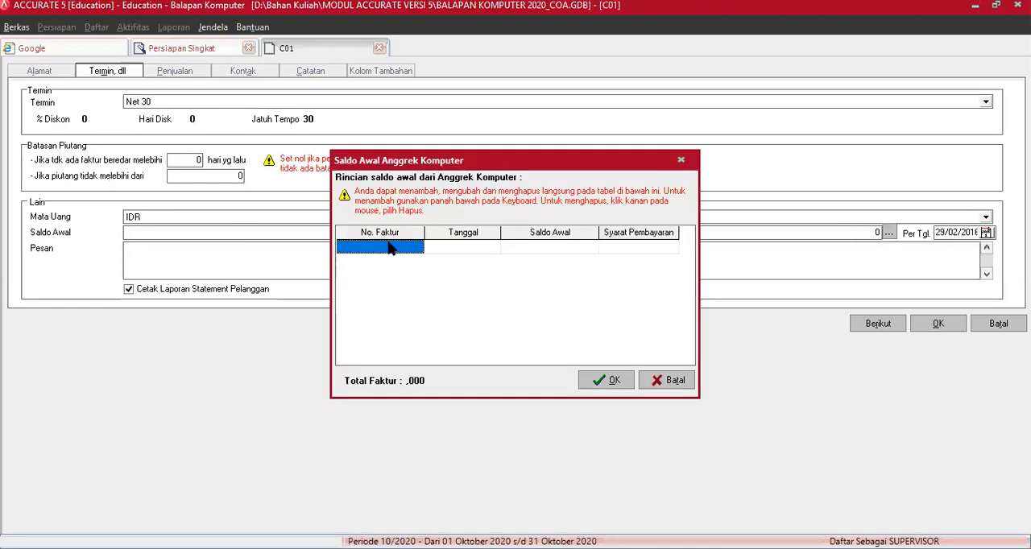
click(388, 247)
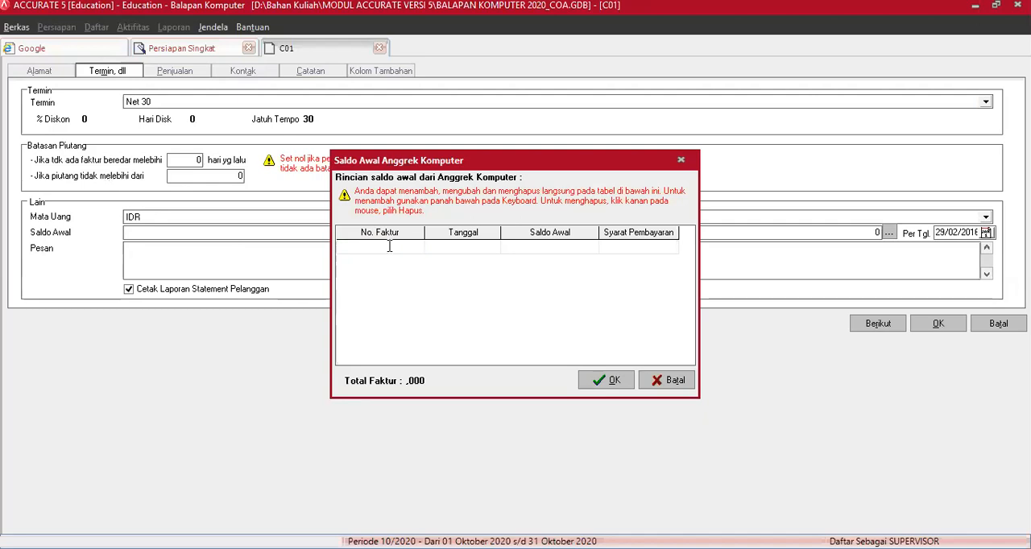
text(SI)
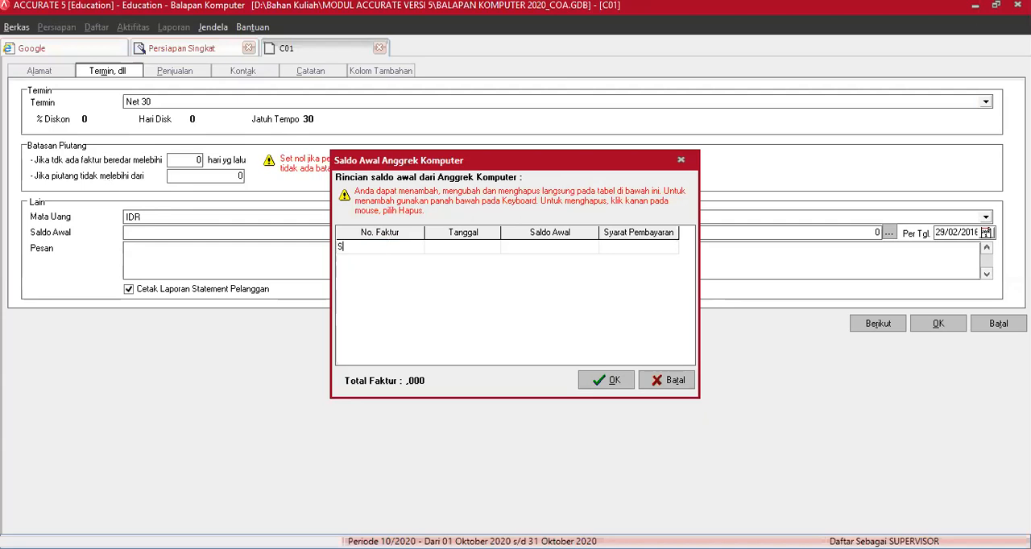
text( 02.25)
key(Tab)
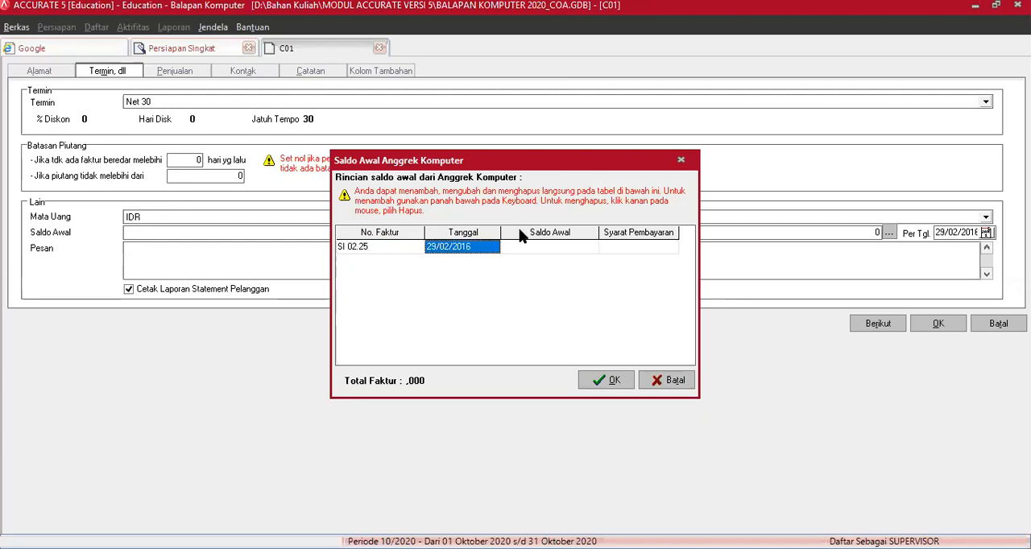
click(499, 247)
click(493, 246)
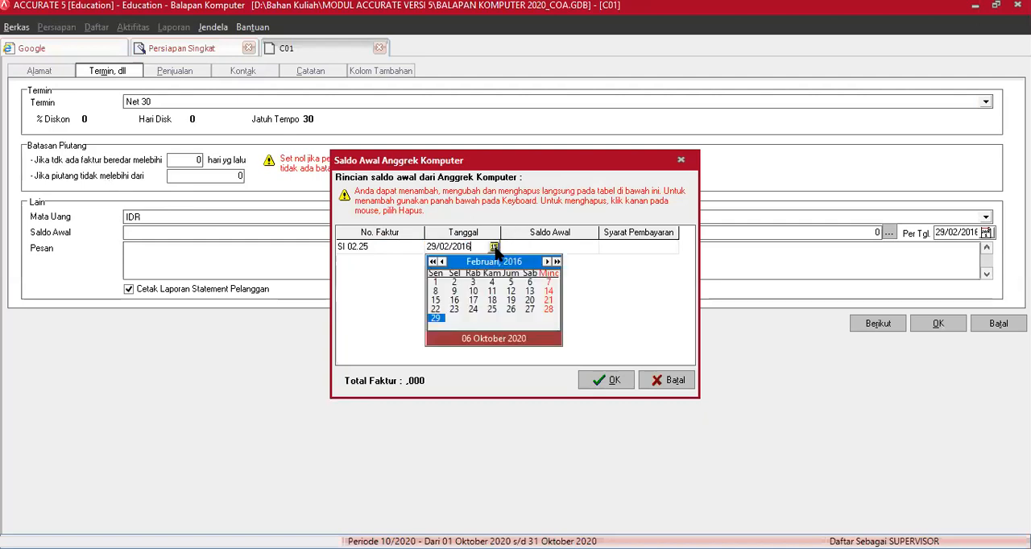
click(492, 309)
key(Tab)
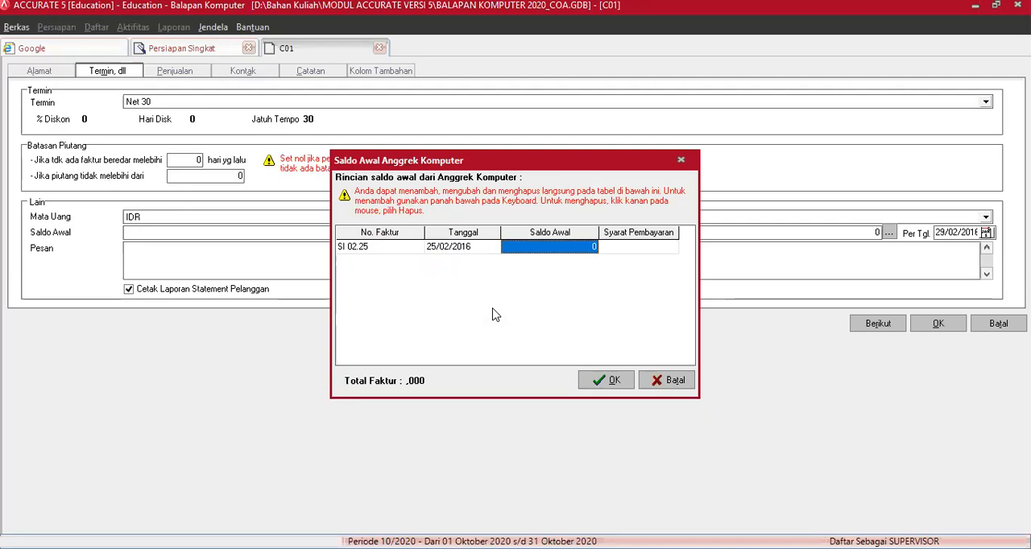
Step: Set the invoice's Saldo Awal to 45.000.000 and accept the customer's opening balance details
text(450.000.00)
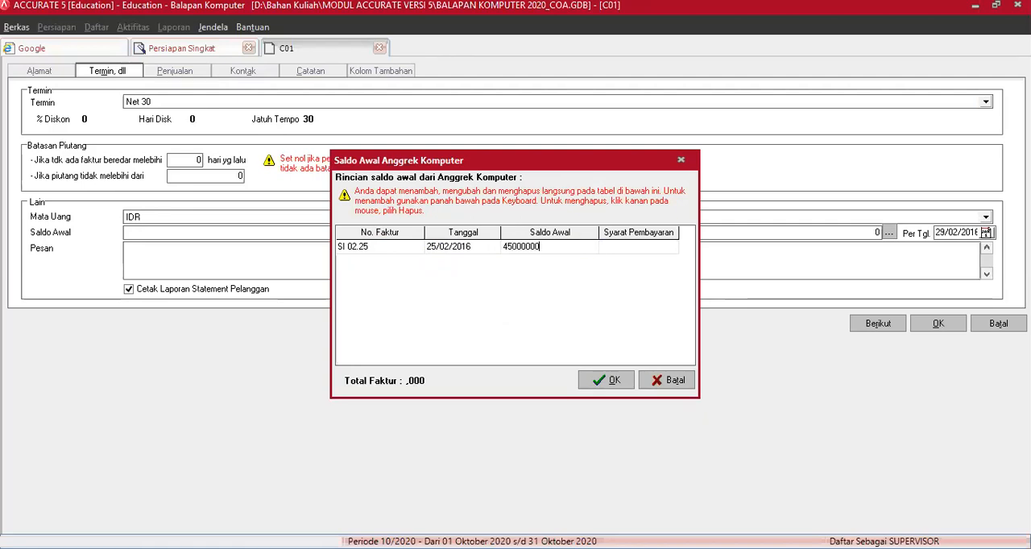
text(0)
key(Tab)
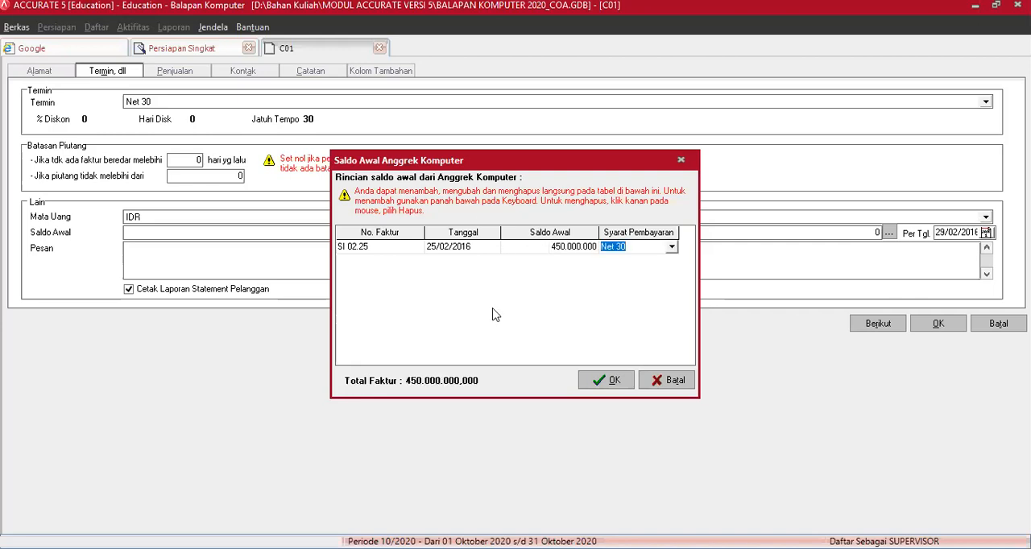
click(549, 250)
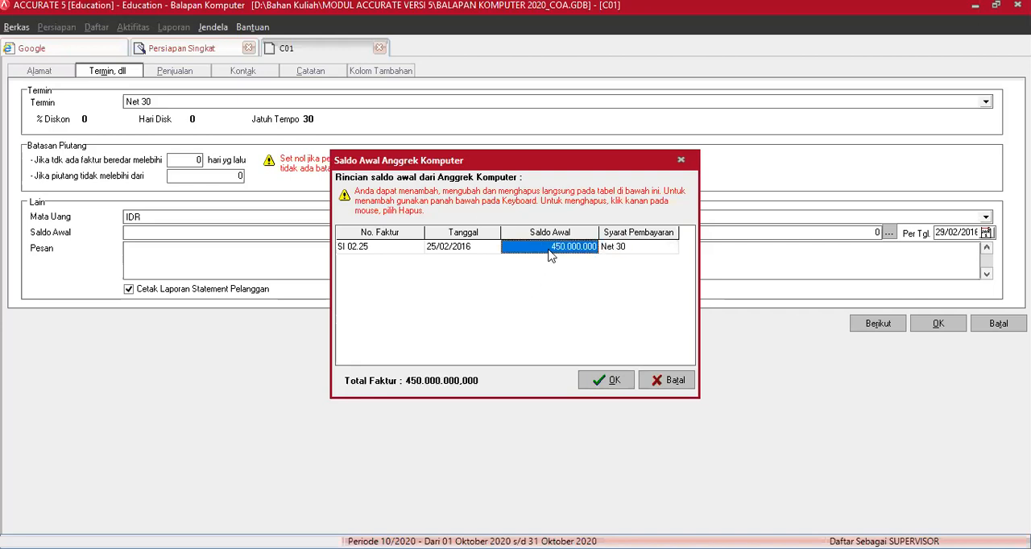
click(565, 246)
click(564, 247)
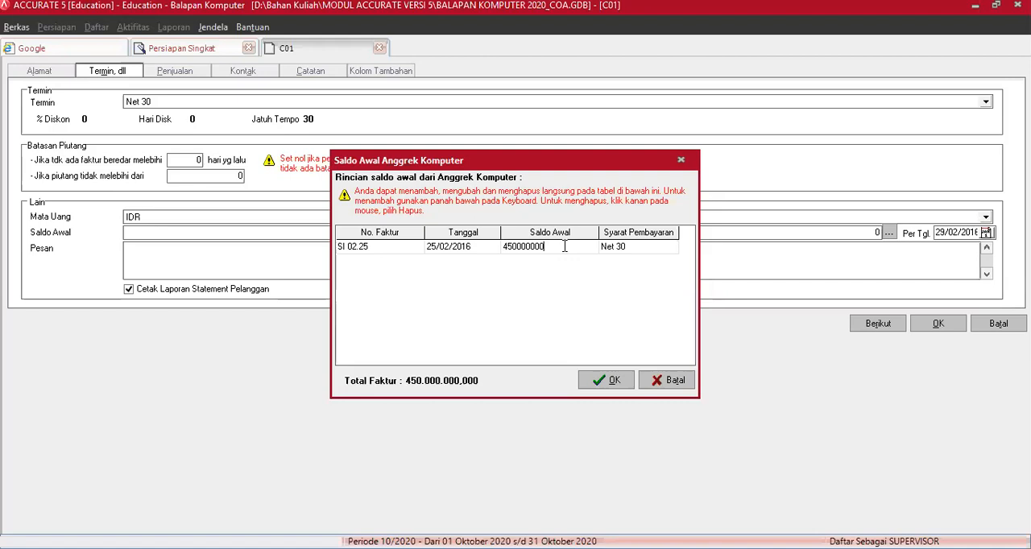
key(BackSpace)
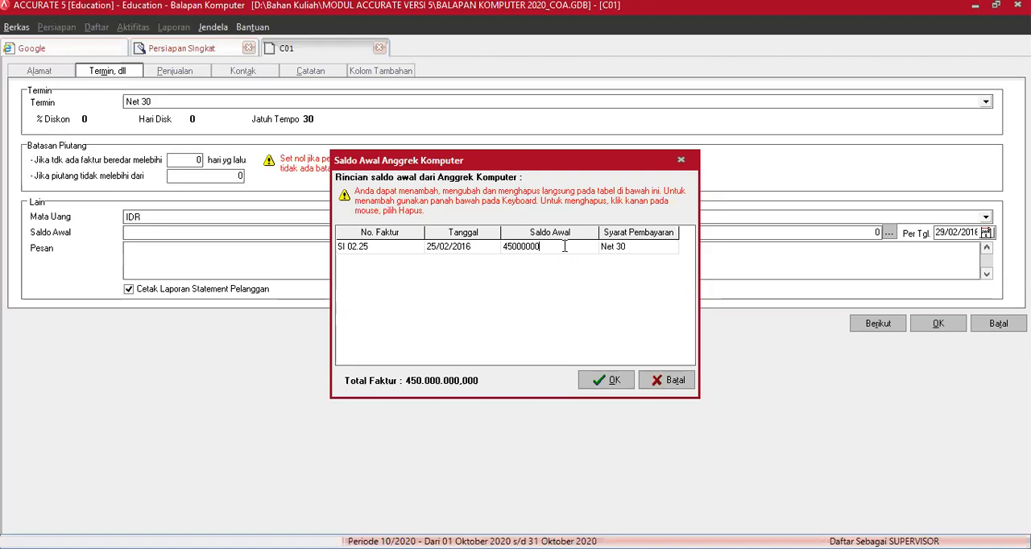
key(Tab)
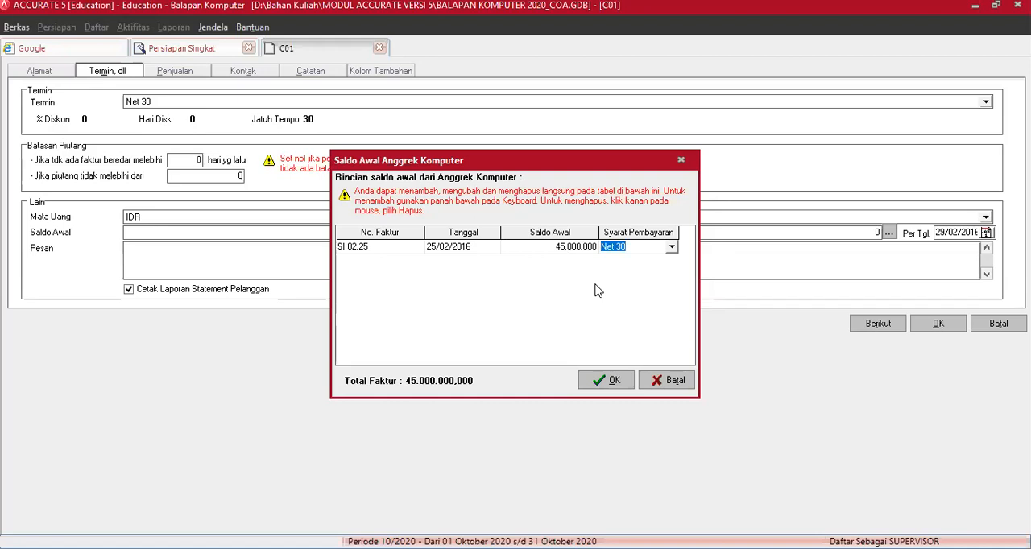
key(Tab)
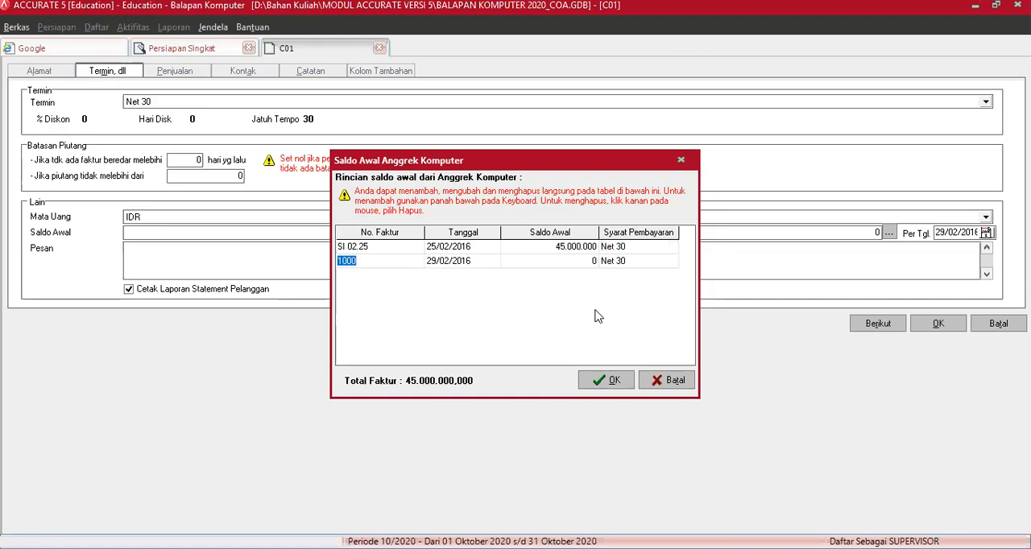
click(605, 382)
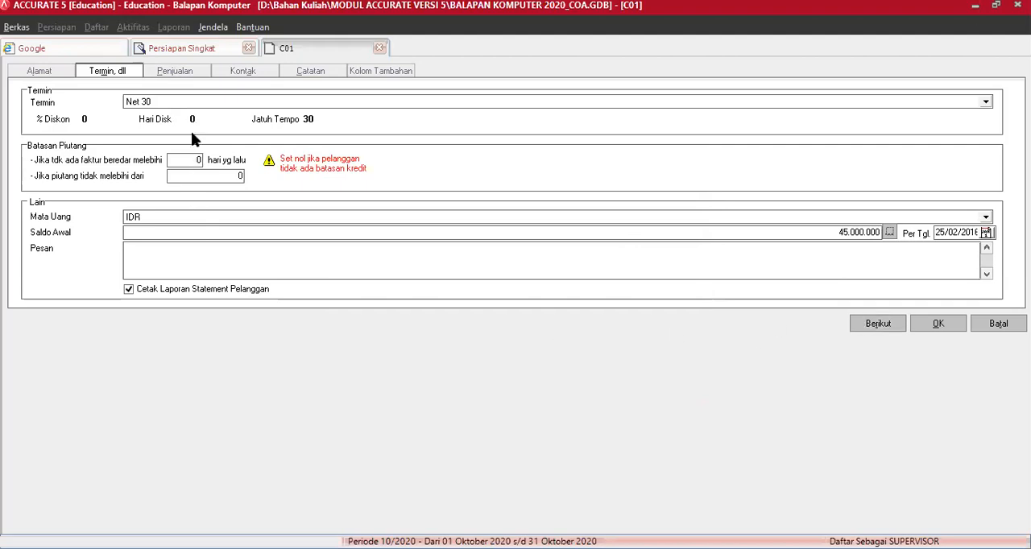
Step: Set Pajak 1 in the customer's sales settings (Penjualan) to PPN Standar 10%
click(182, 74)
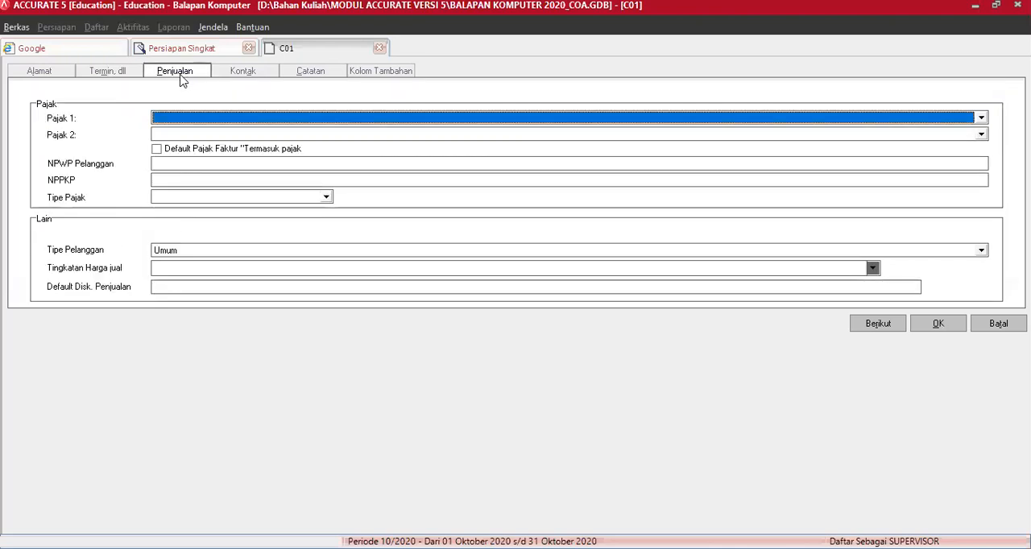
click(171, 120)
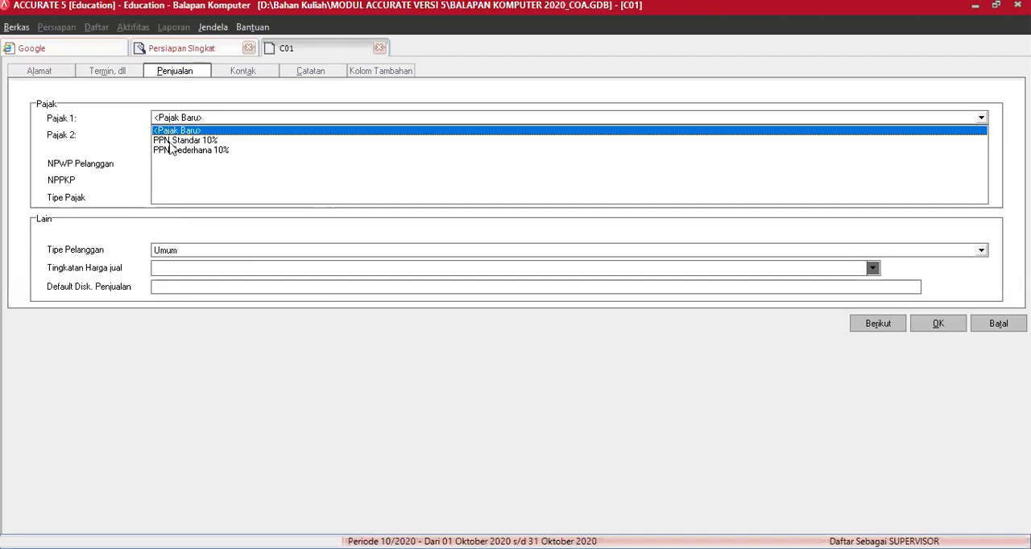
click(171, 141)
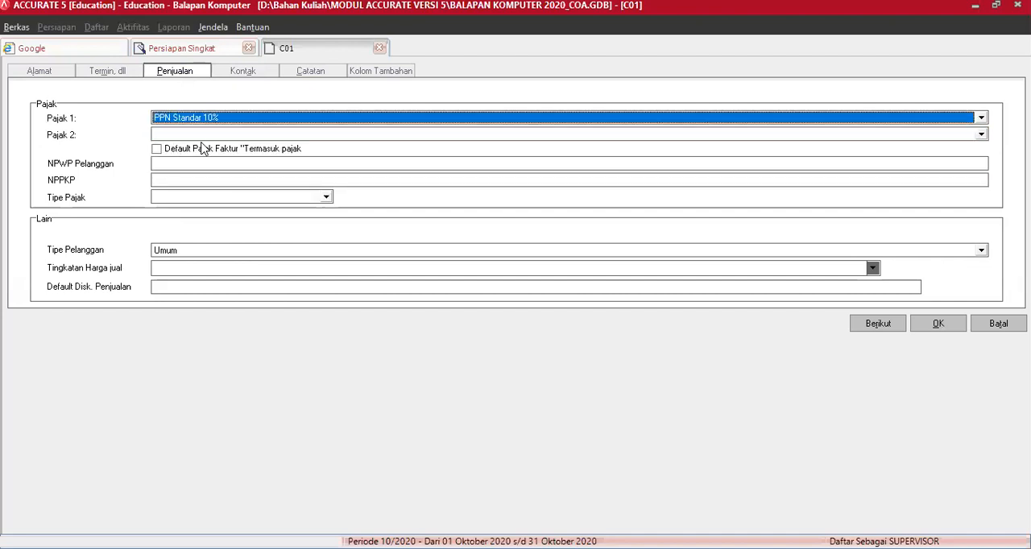
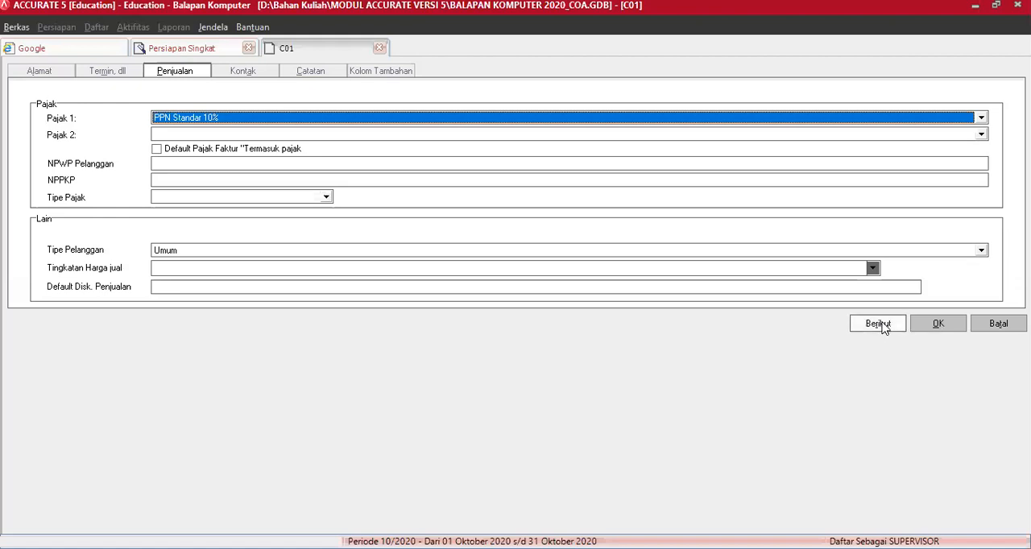
Step: Save the current customer and start customer C02 with the name Bugenville Elektrik
click(878, 324)
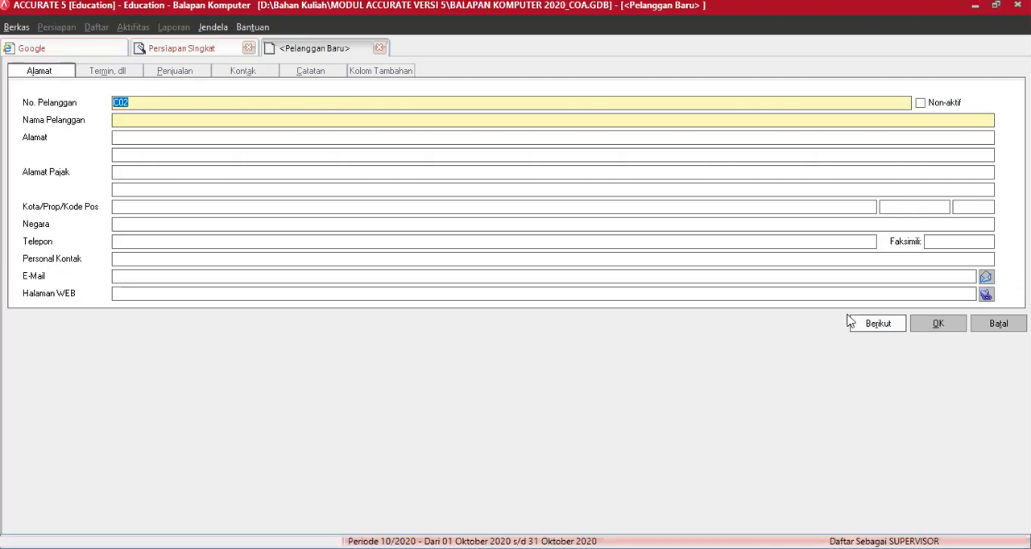
click(270, 120)
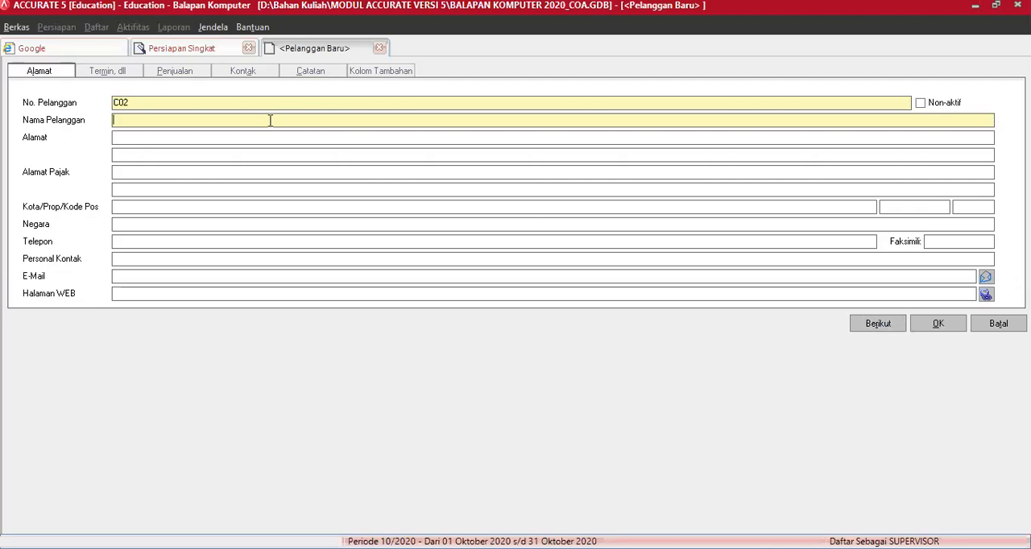
text(Bugenville Elektrik)
key(Tab)
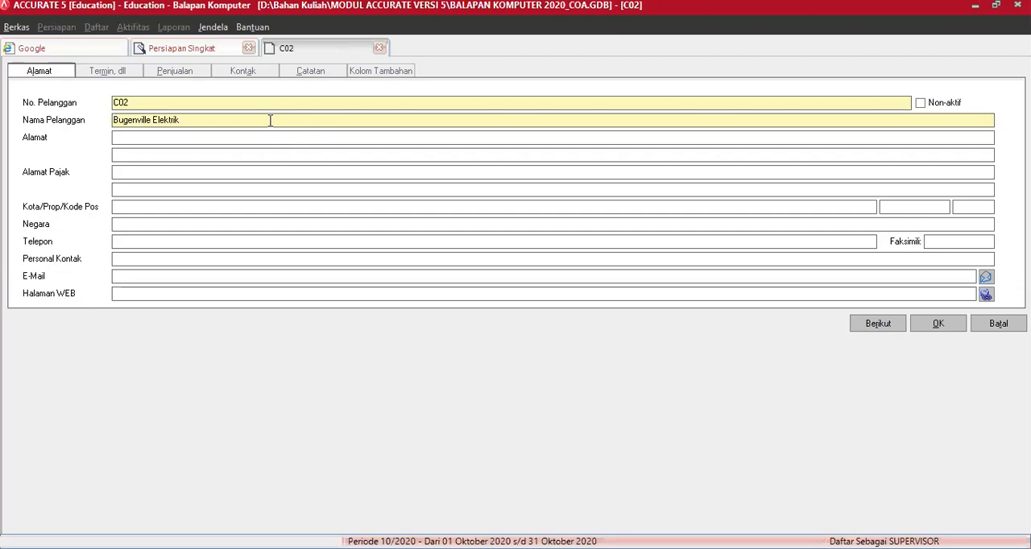
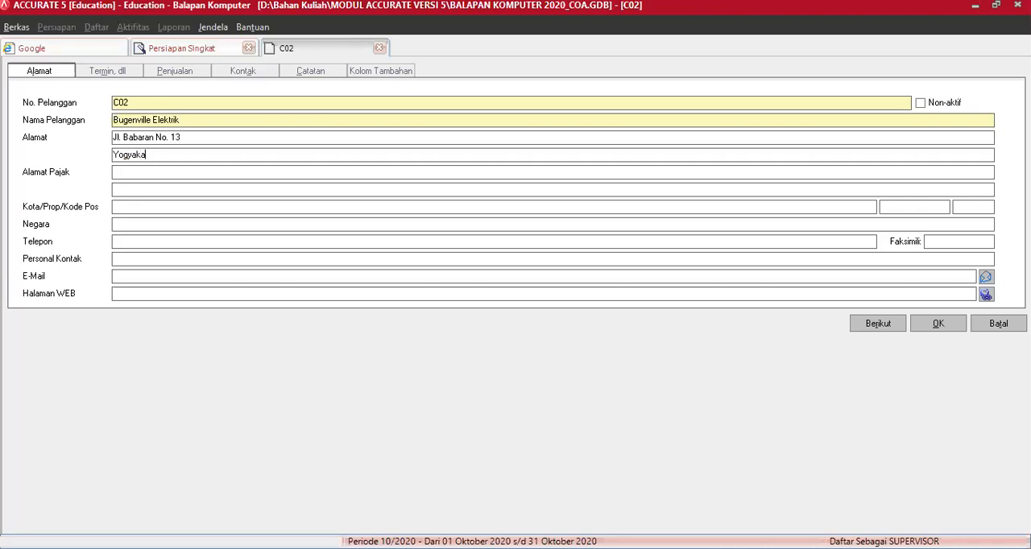
Step: Fill in the new customer's street address, city, province, postal code and country
key(Tab)
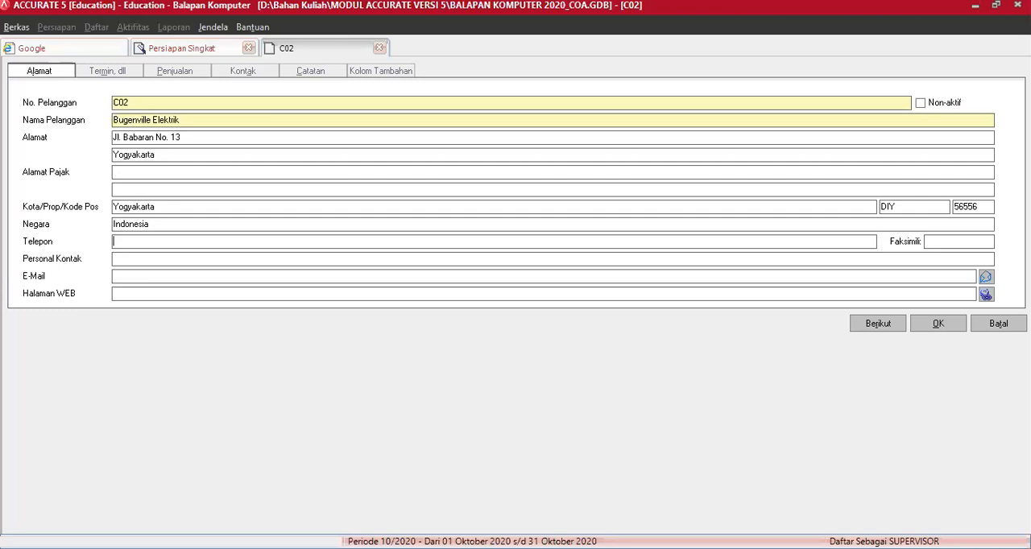
Step: Fill in the customer's telephone and fax numbers
key(Tab)
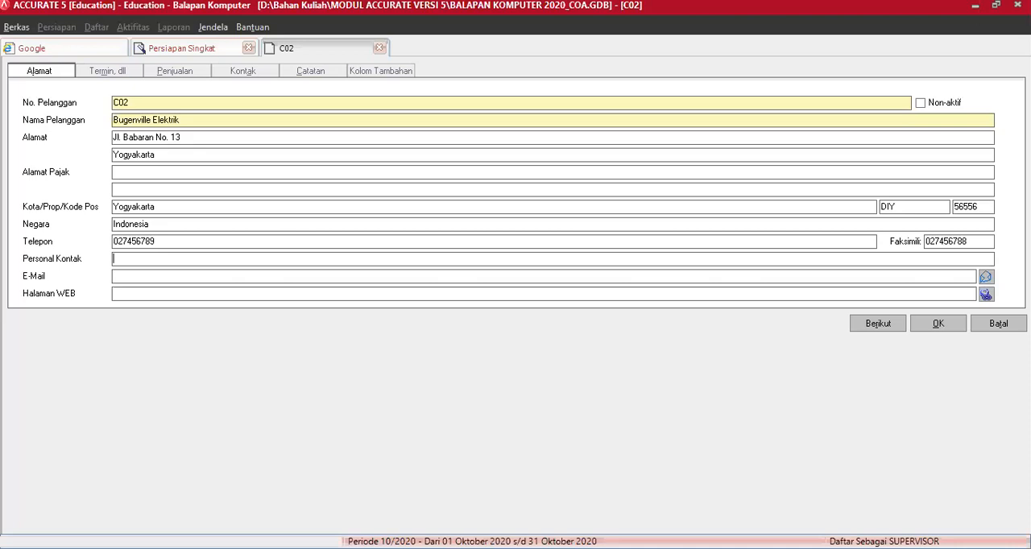
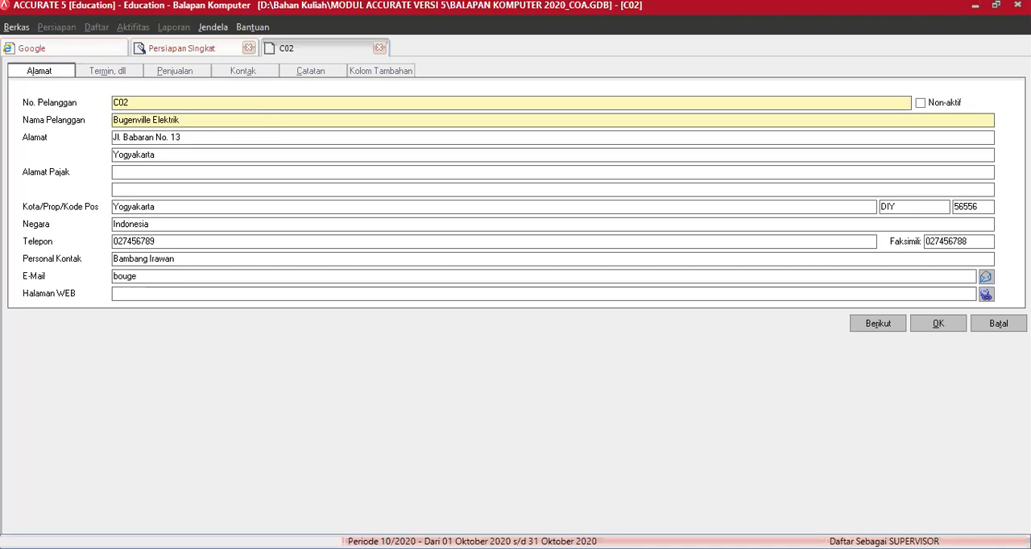
Step: Enter the customer's contact person (Personal Kontak) and e-mail address
key(BackSpace)
key(BackSpace)
Step: Set the payment term (Termin) of Bugenville Elektrik to 2/10 n/30
click(125, 76)
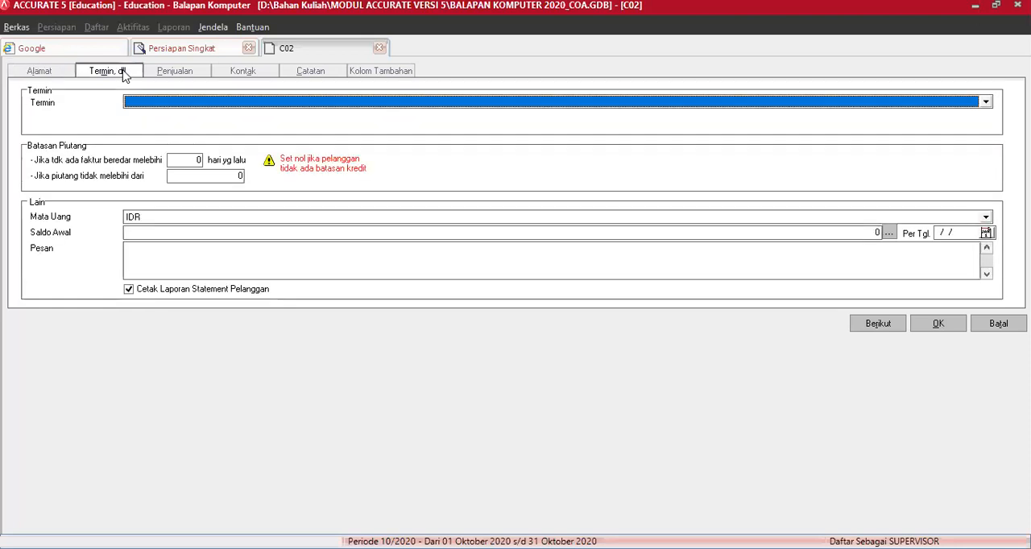
click(158, 103)
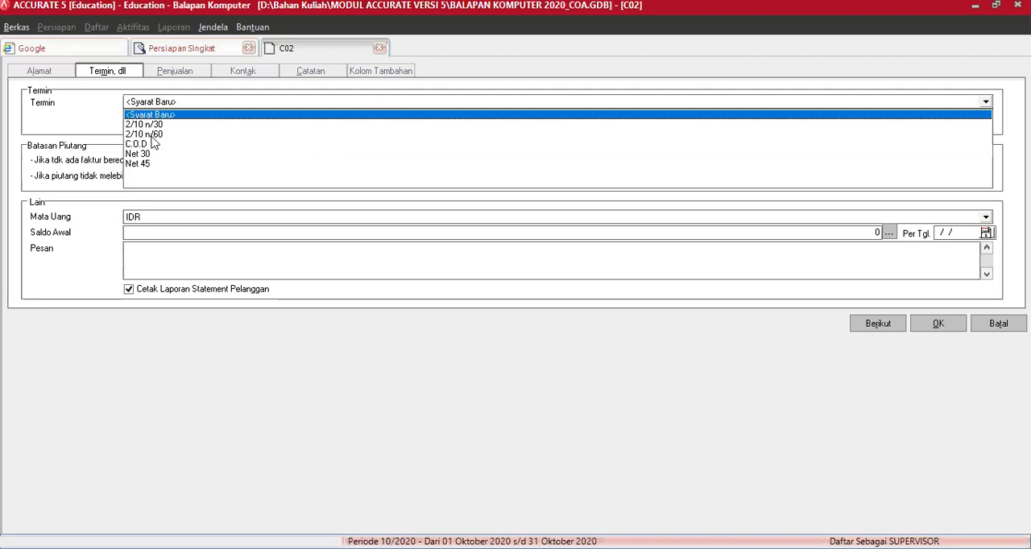
click(156, 126)
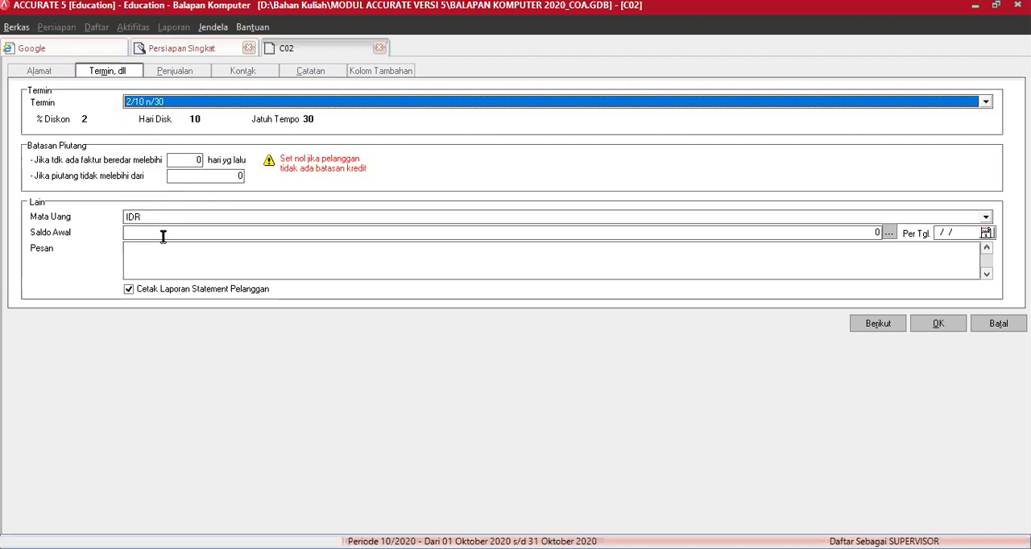
Step: Enter invoice SI 02.10 dated 10/02/2016 with a balance of 6.500.000 in the Saldo Awal details of Bugenville Elektrik
click(890, 238)
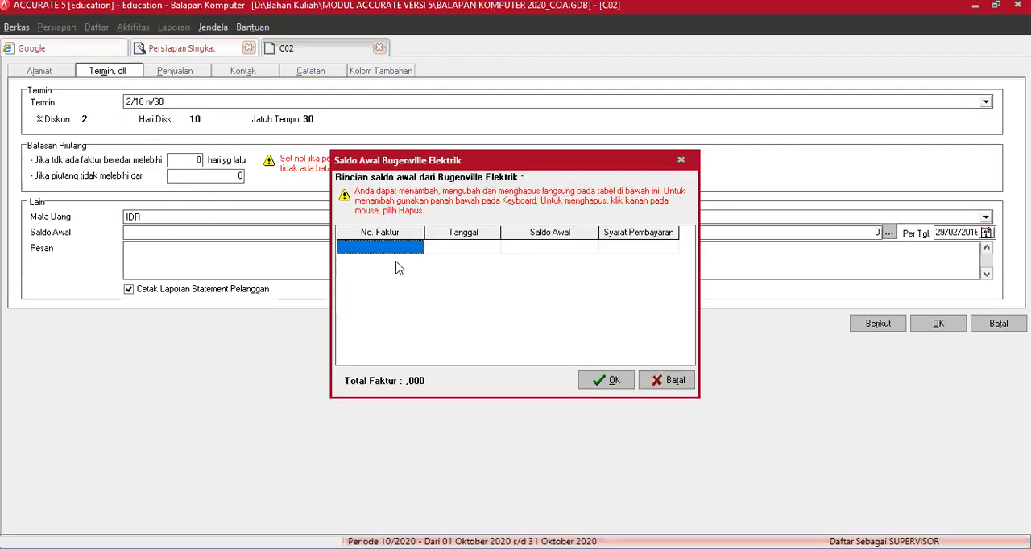
click(394, 247)
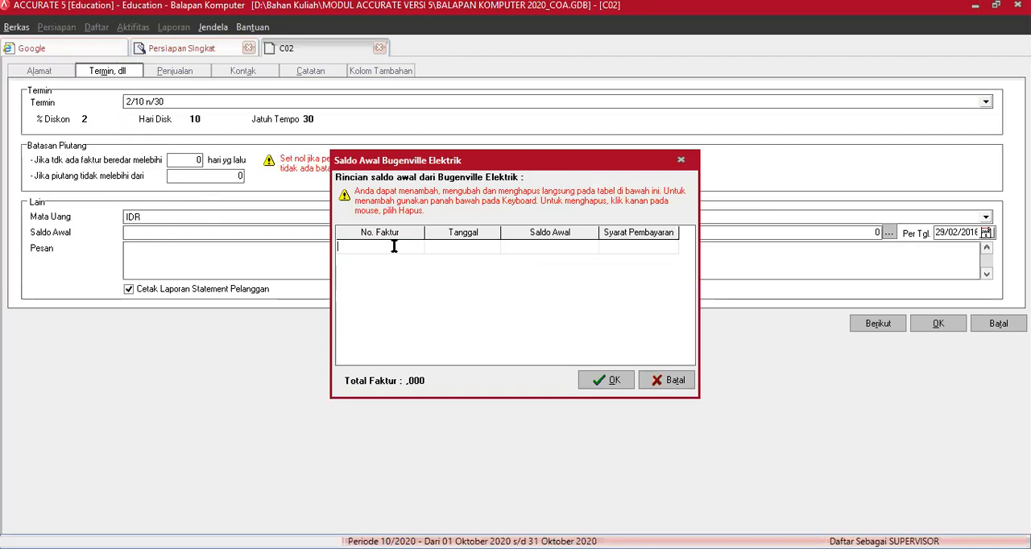
text(SI 02.10)
key(Tab)
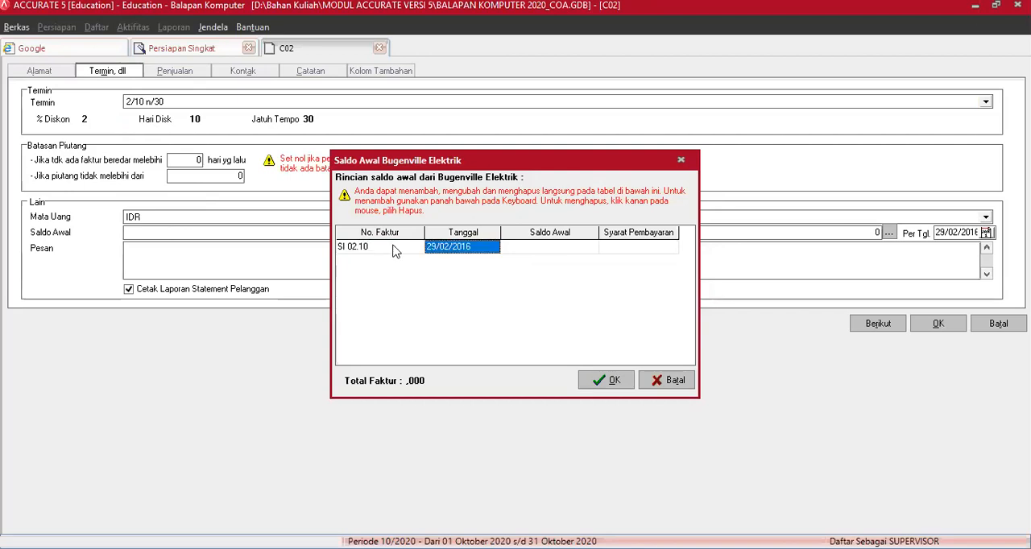
text(10)
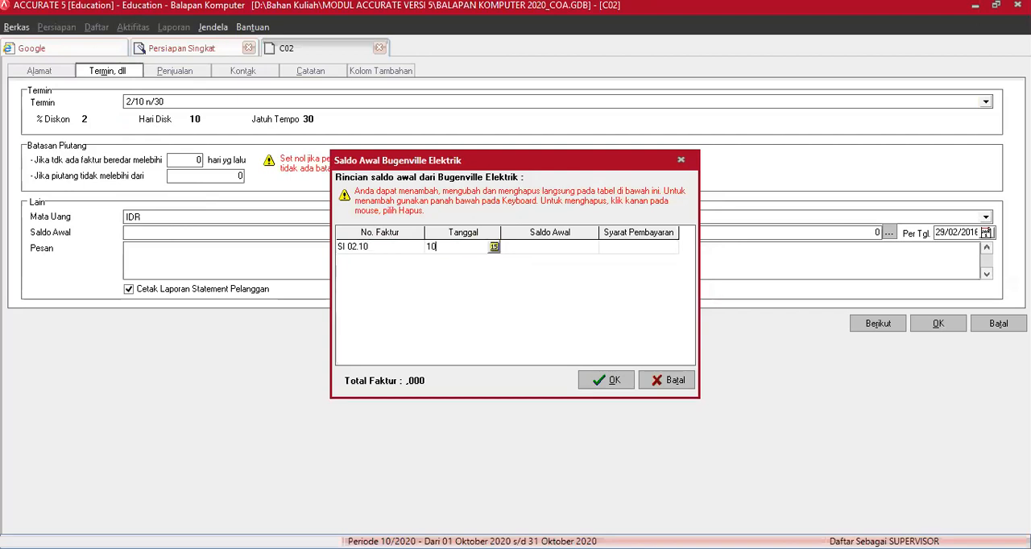
text(/02/2016)
key(Tab)
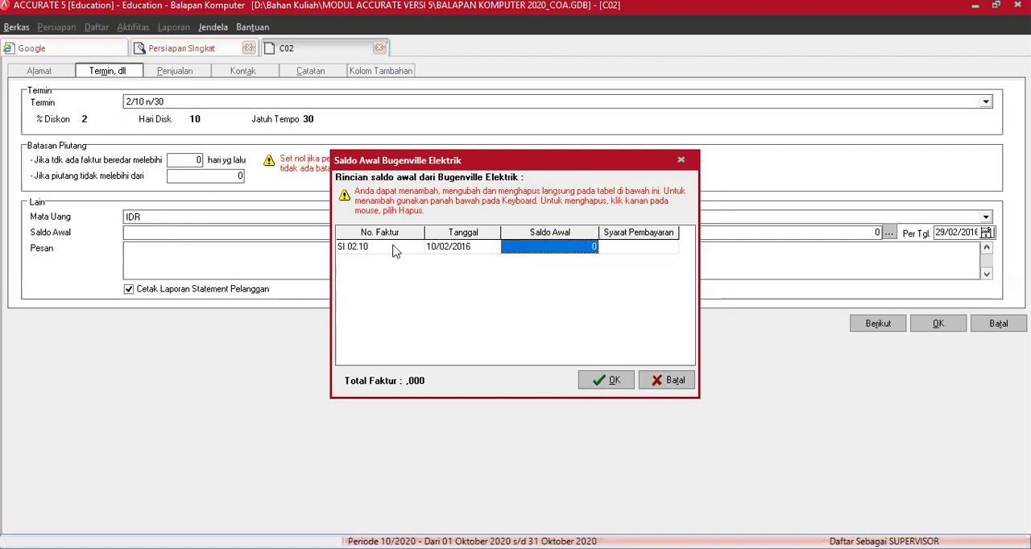
text(6.500.)
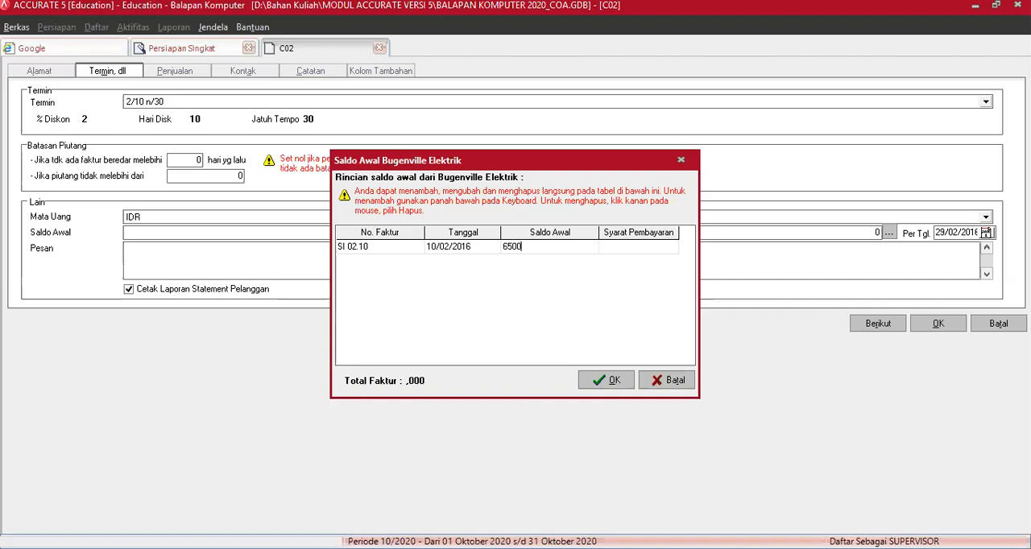
text(000)
Step: Add a second opening invoice, SI 02.27 dated 27/02/2016 with a balance of 12.000.000, and accept the Saldo Awal details
key(Down)
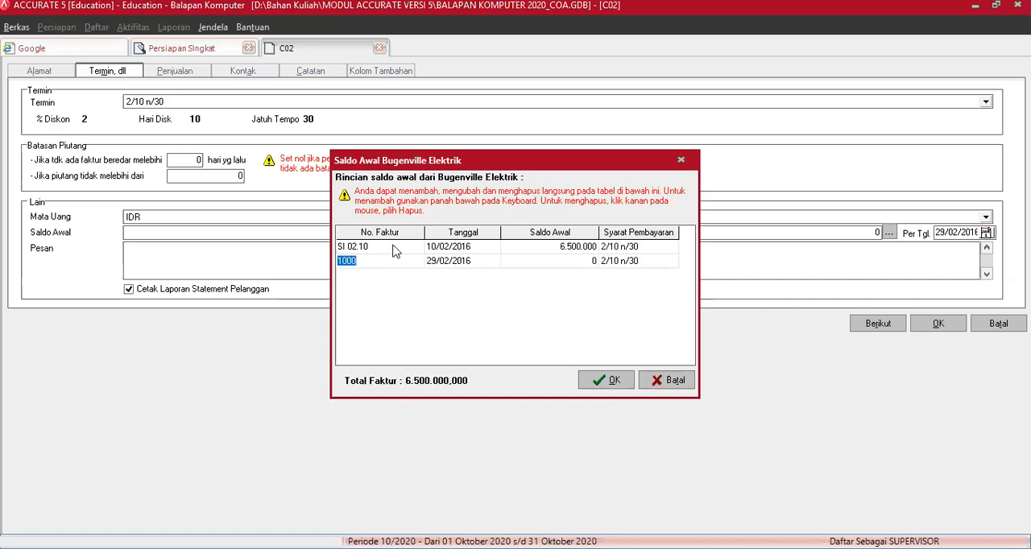
text(SI )
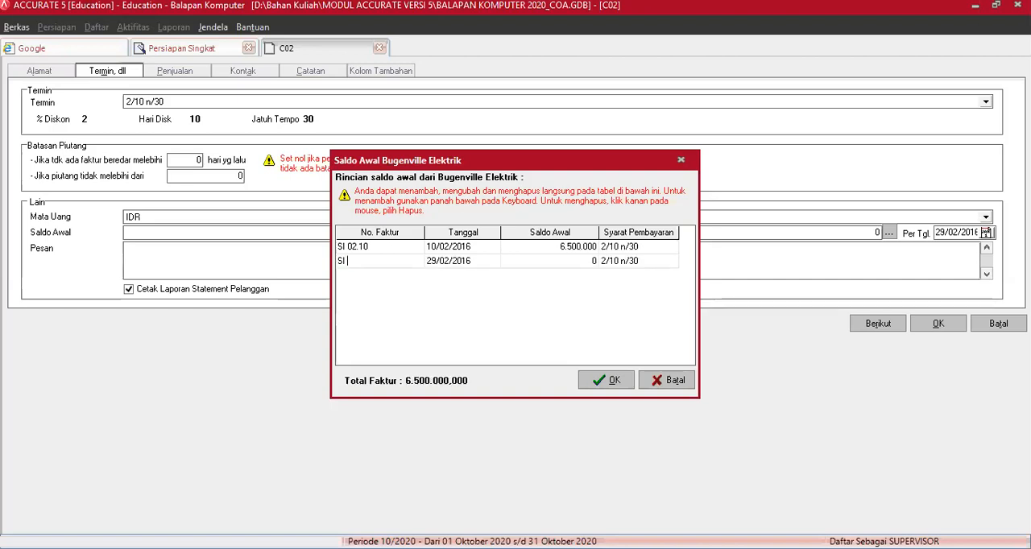
text(02.27)
key(Tab)
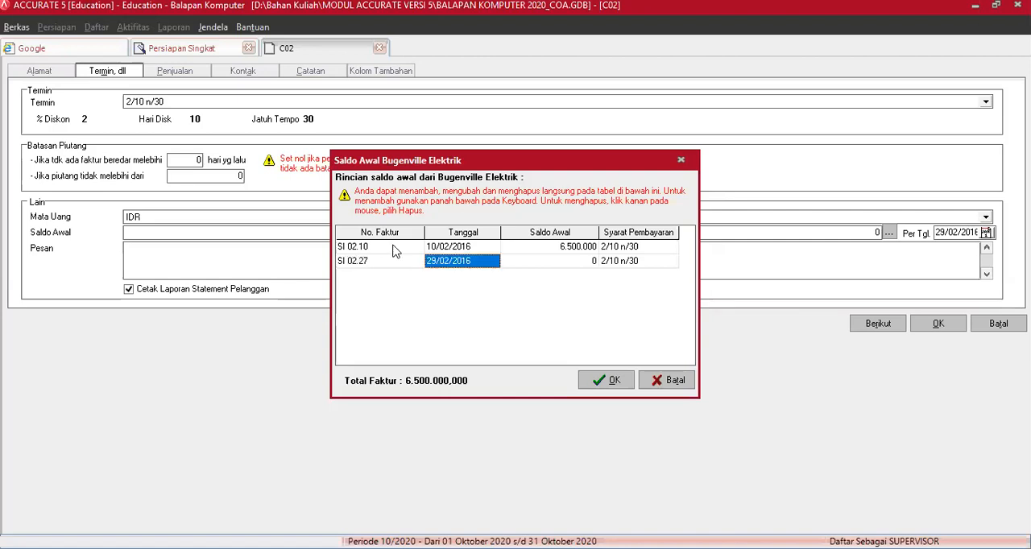
text(2)
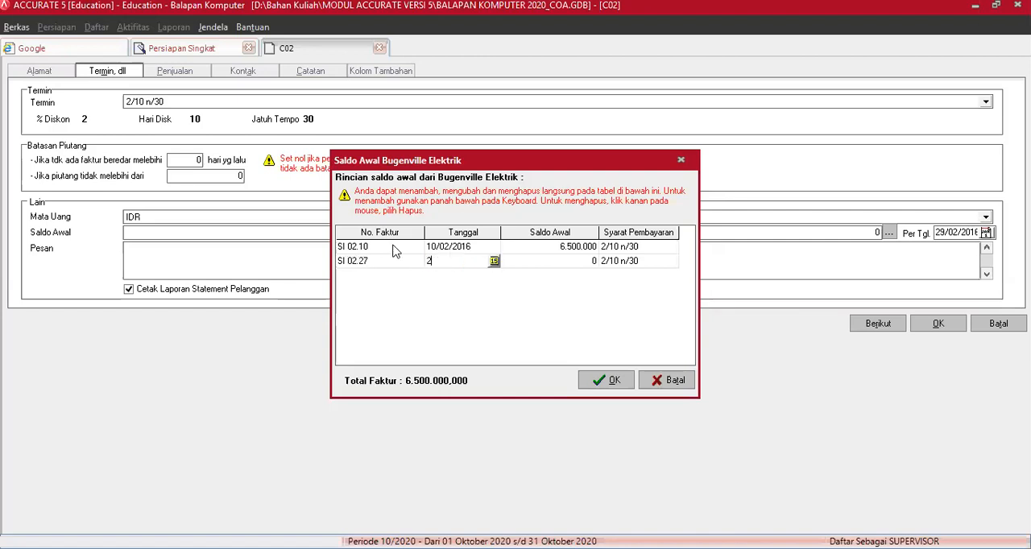
text(7/02/2016)
key(Tab)
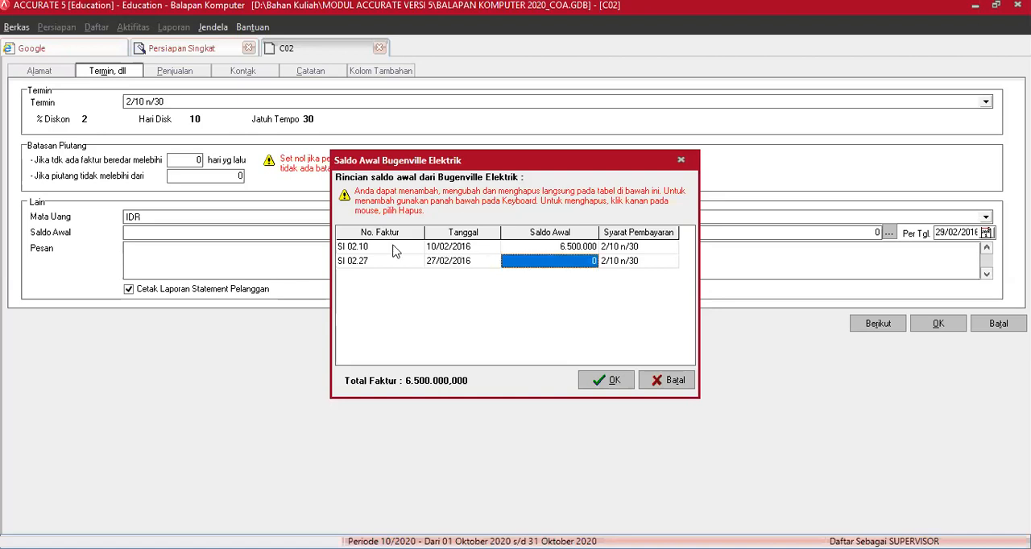
text(12000000)
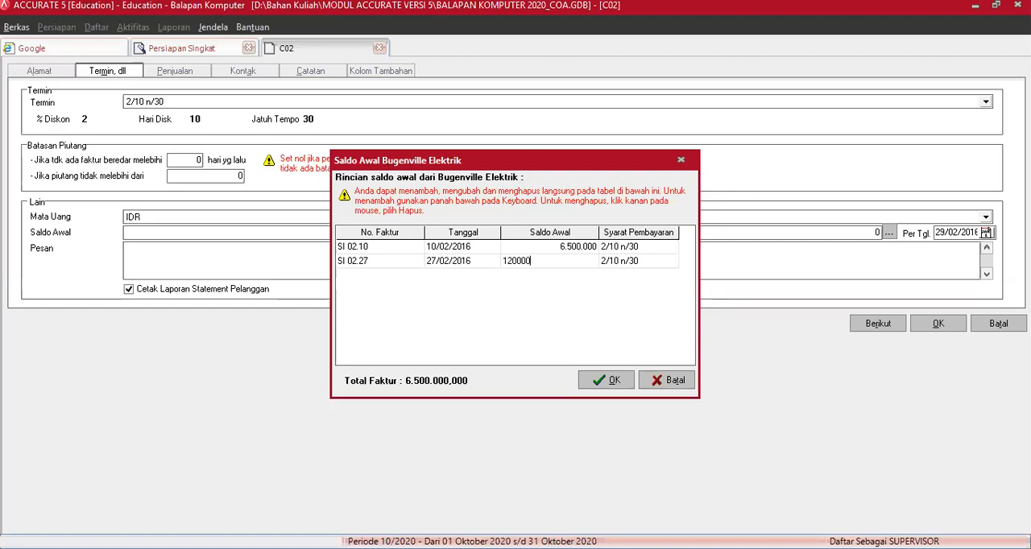
key(Tab)
key(Tab)
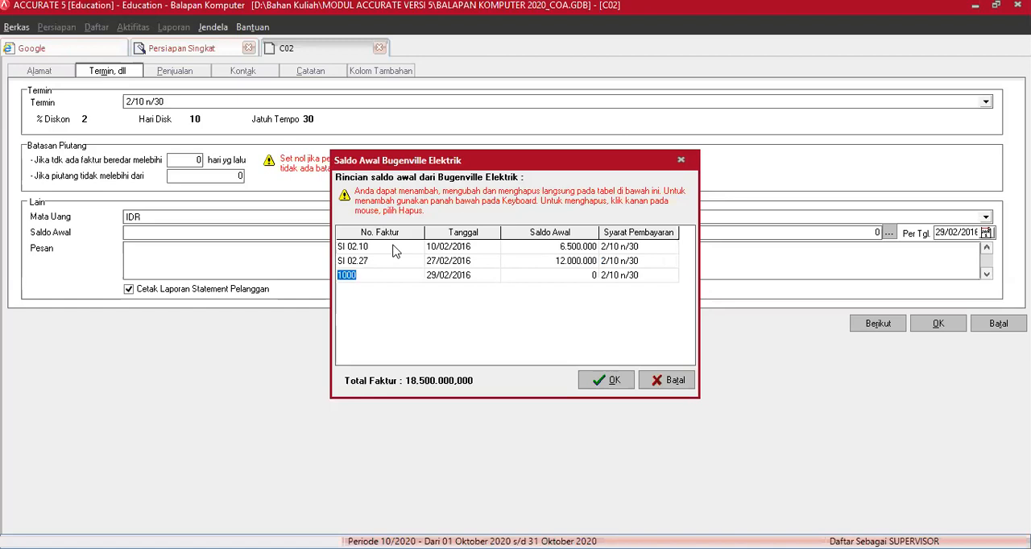
click(612, 383)
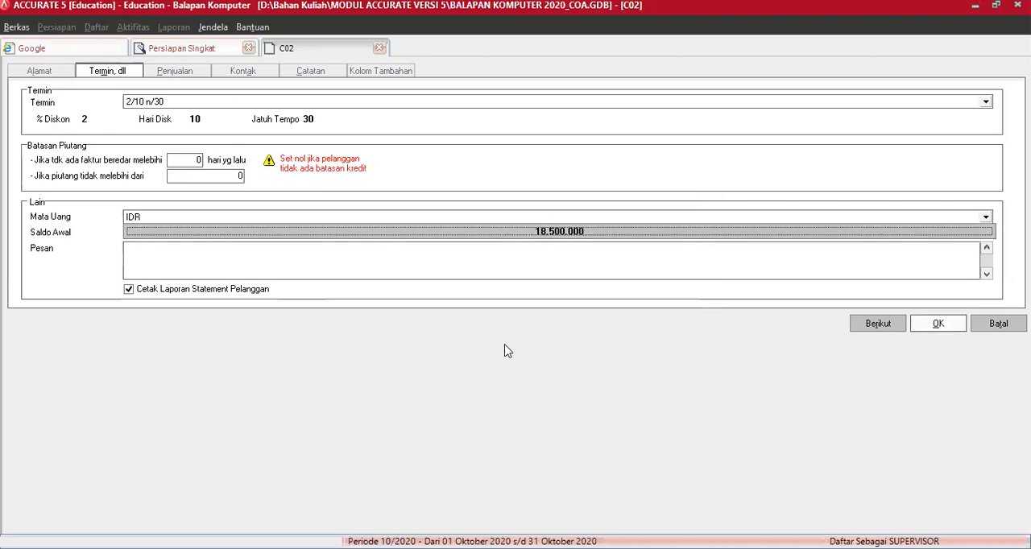
Step: Set Pajak 1 of Bugenville Elektrik to PPN Standar 10% in its sales settings (Penjualan)
click(191, 73)
click(174, 117)
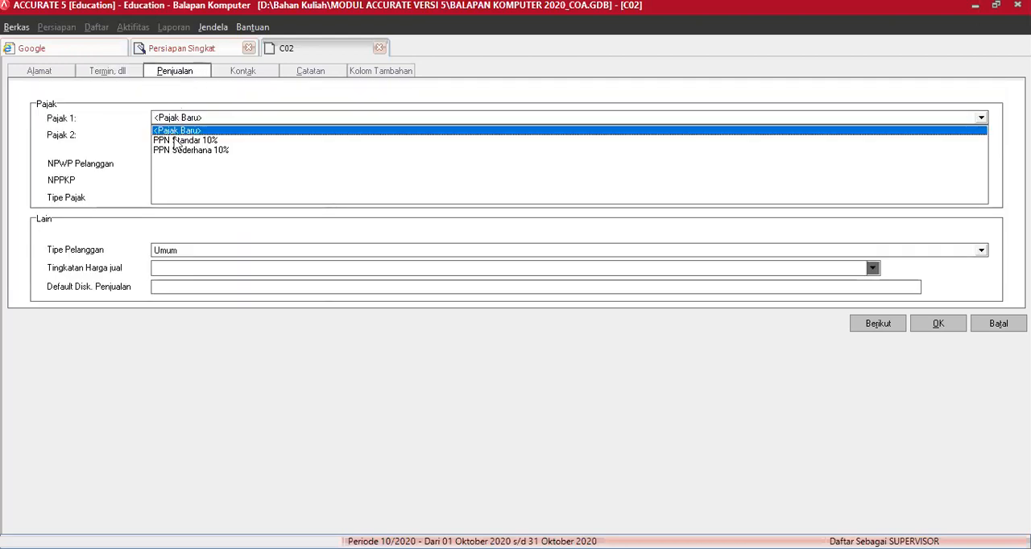
click(177, 141)
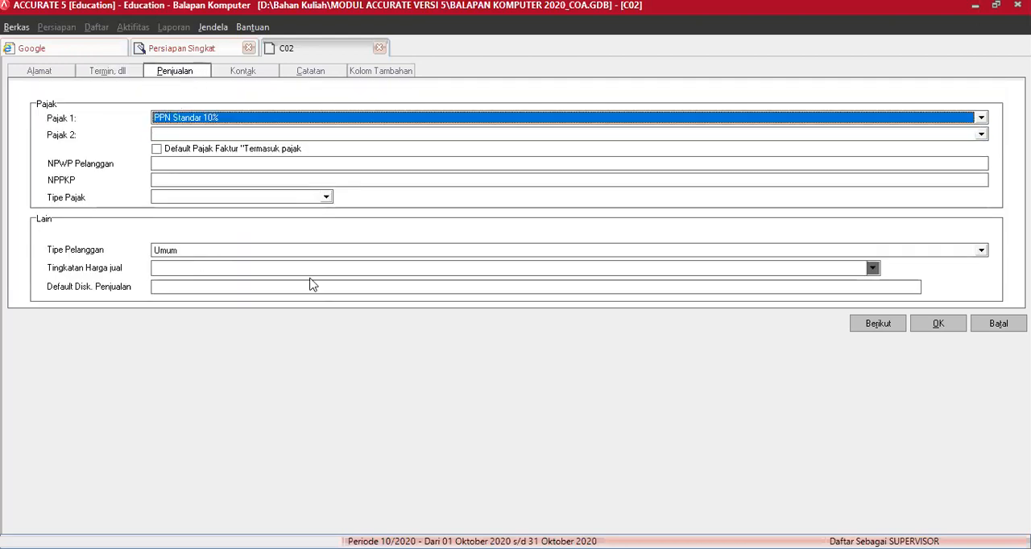
Step: Save the customer record and exit Persiapan Singkat, keeping the entered data
click(937, 325)
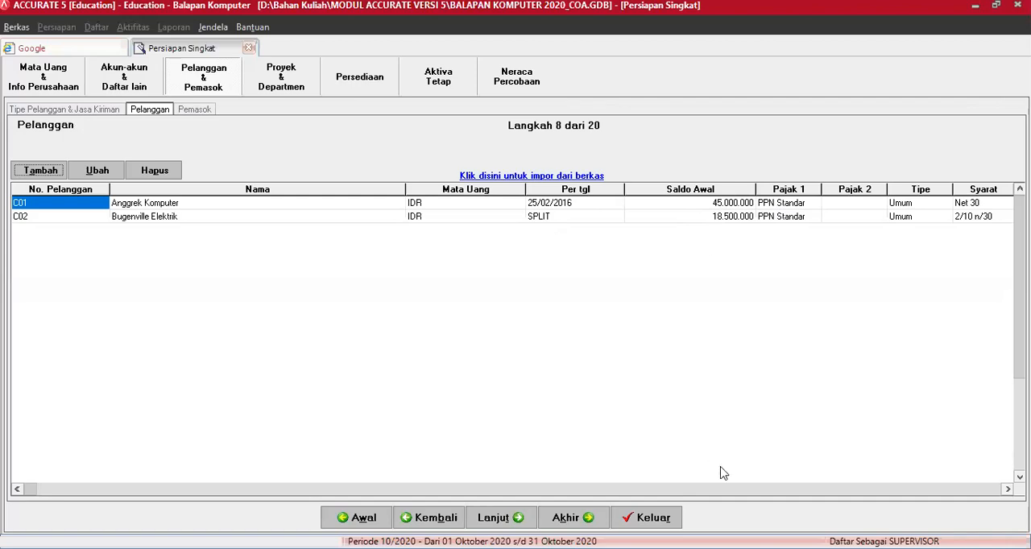
click(651, 521)
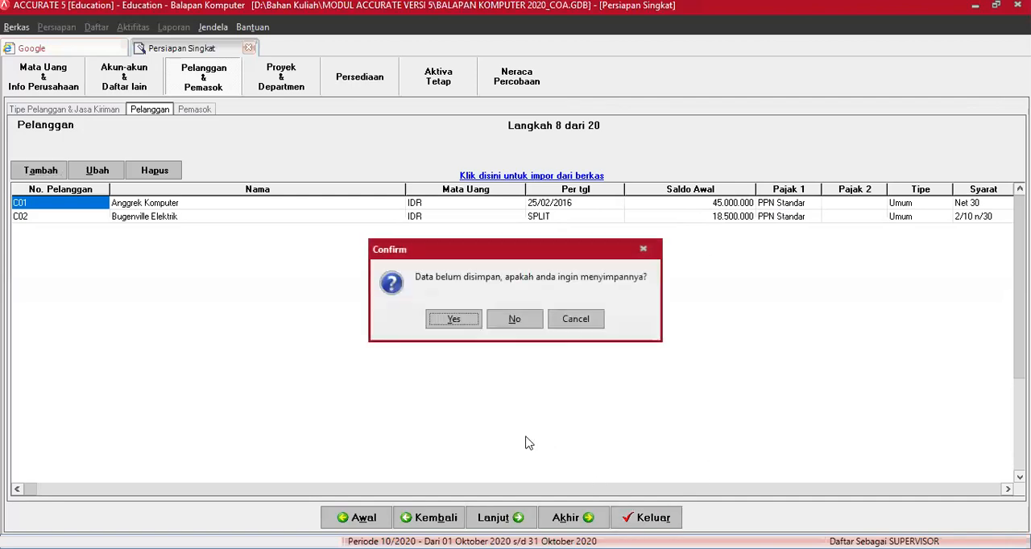
click(456, 319)
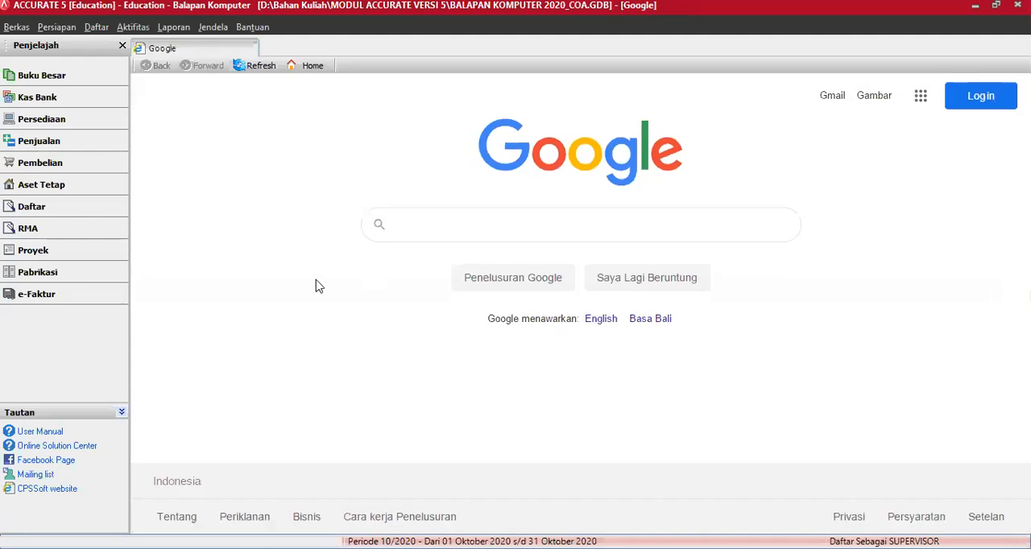
Step: Open the account list (Daftar Akun) from Buku Besar and check the balance of Piutang Dagang Rupiah
click(60, 81)
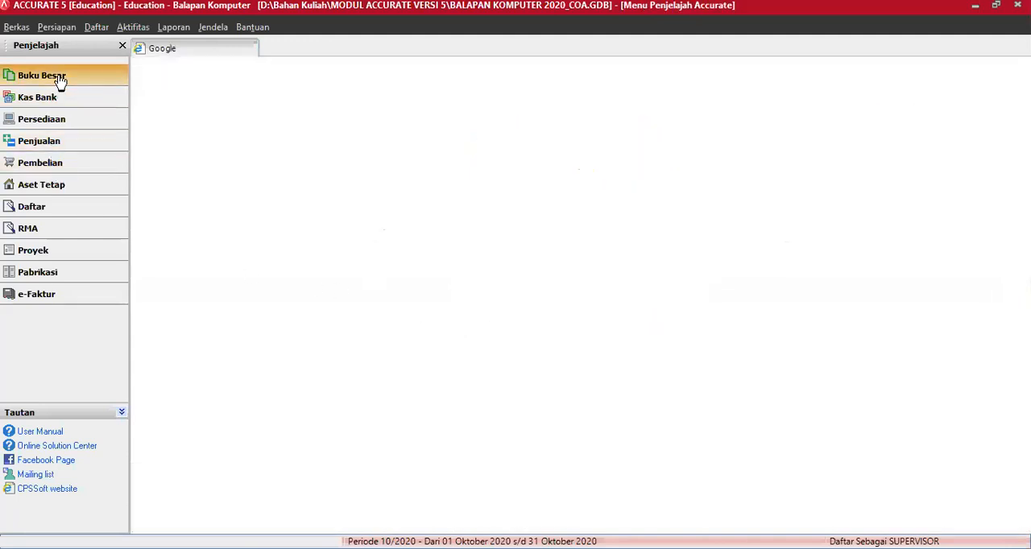
click(178, 119)
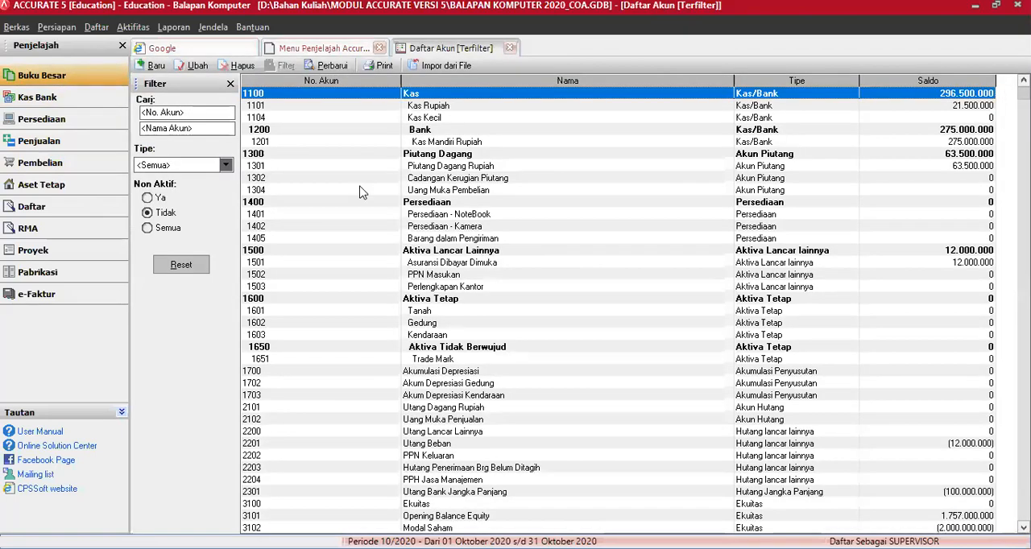
click(300, 167)
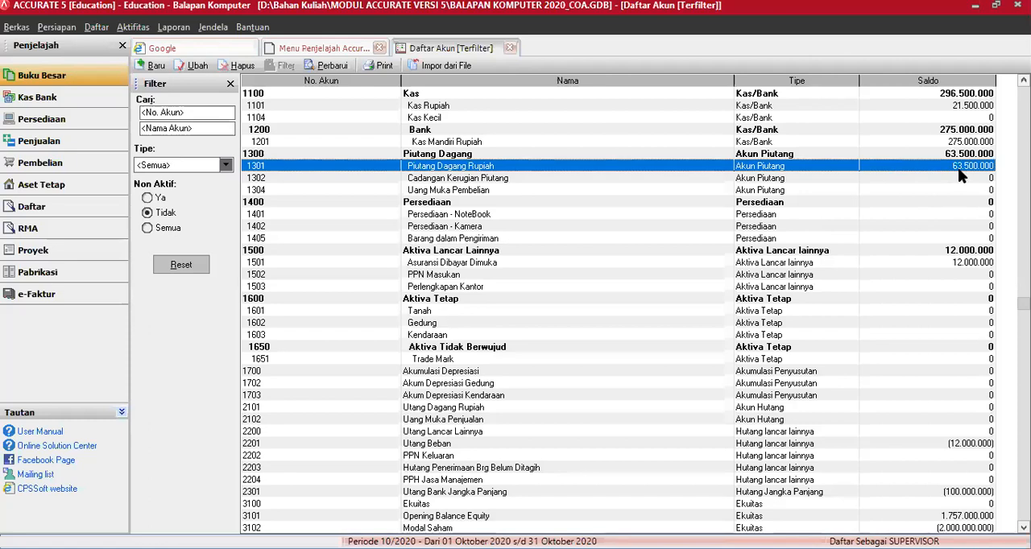
Step: Reopen the Persiapan Singkat wizard and continue in Indonesian to the choice of setup type
click(71, 27)
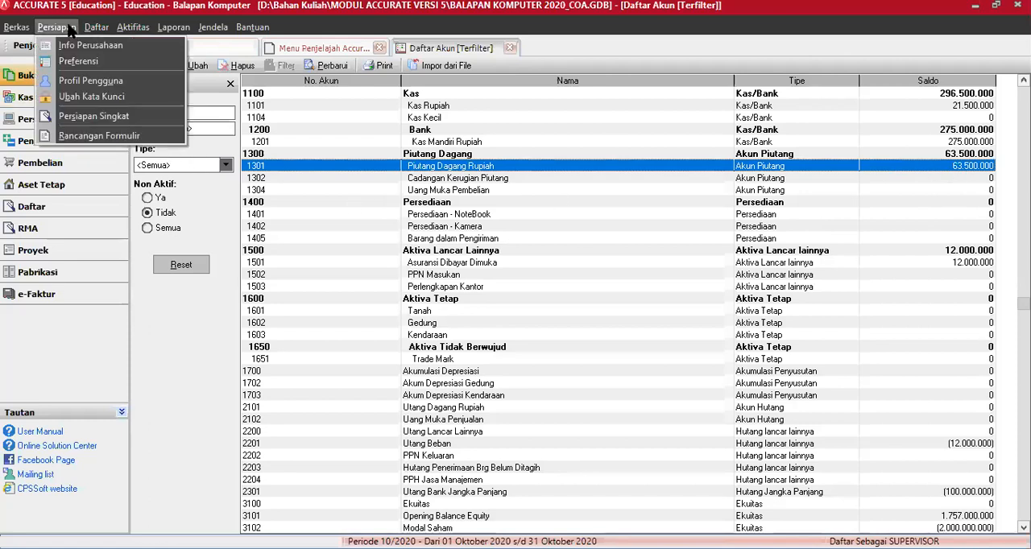
click(83, 119)
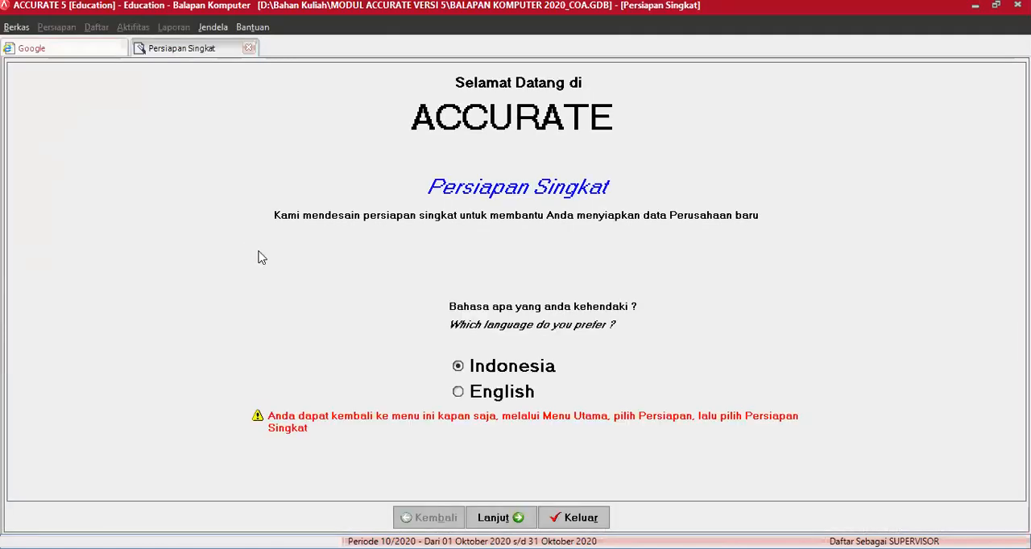
click(501, 518)
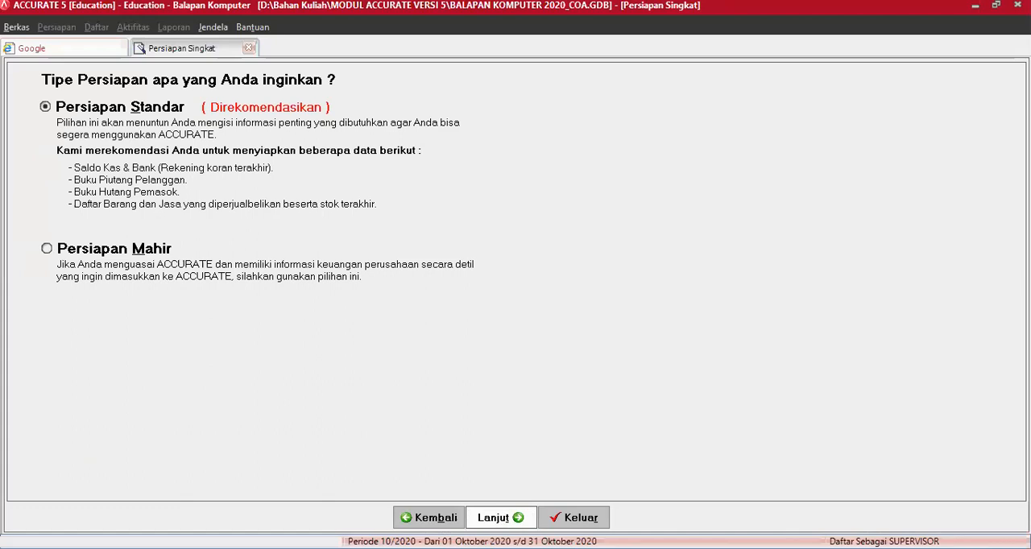
Step: Choose Persiapan Mahir as the setup type and go to the customer list (Pelanggan)
click(516, 521)
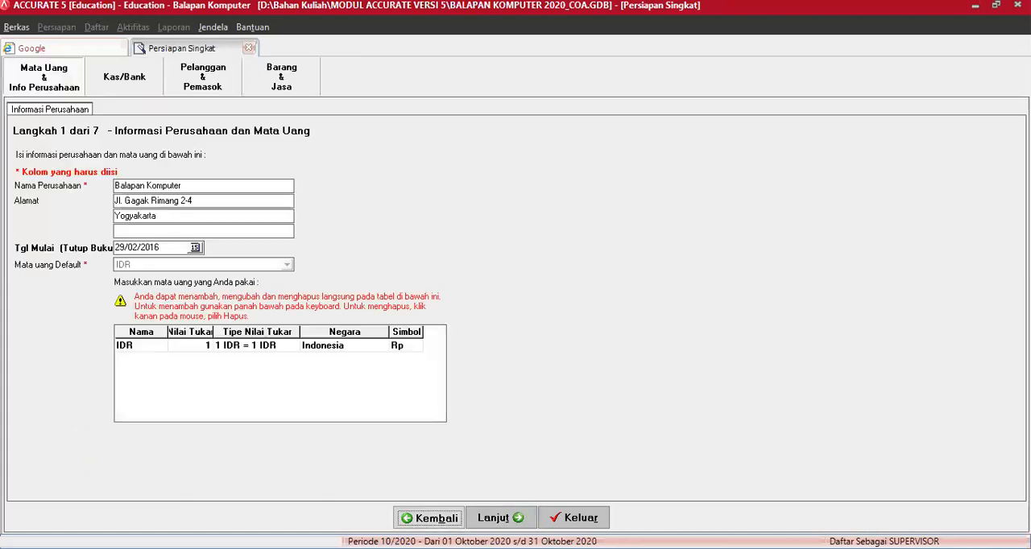
click(93, 253)
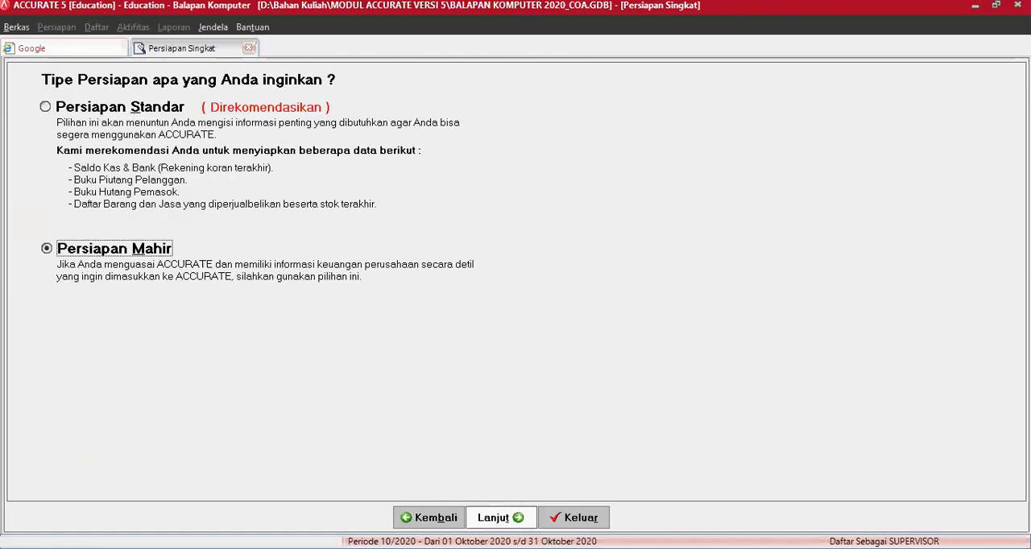
click(500, 518)
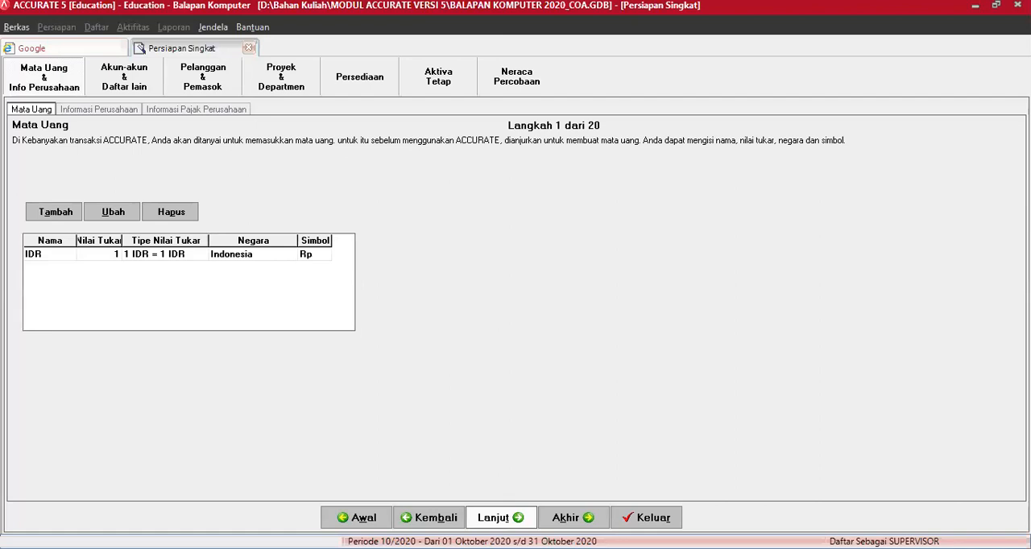
click(500, 518)
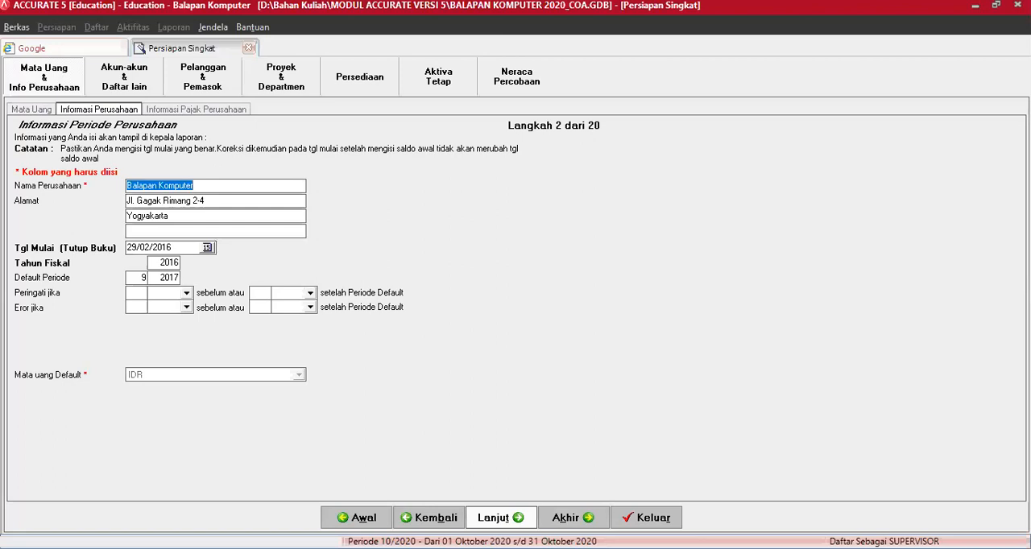
click(212, 87)
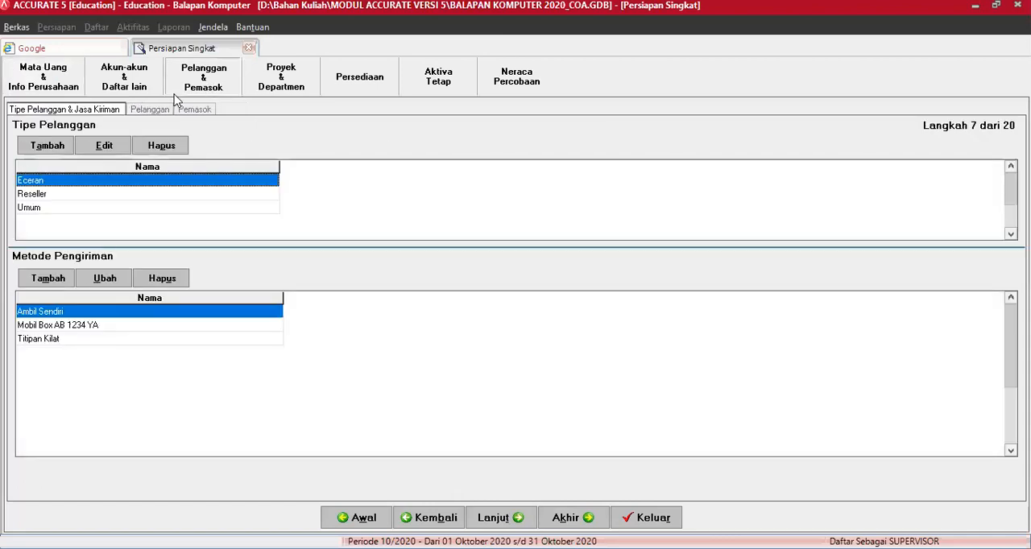
click(151, 110)
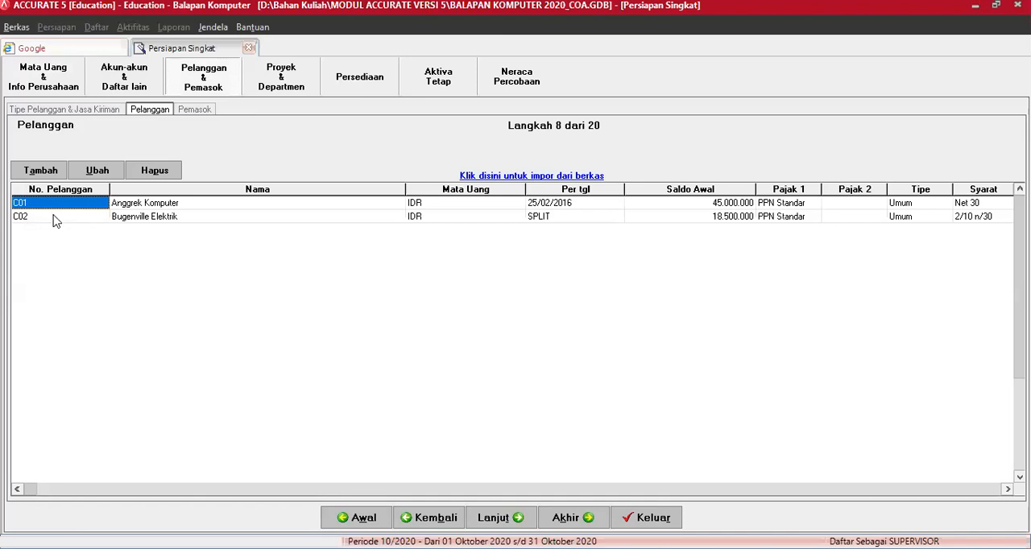
Step: Add a new customer C03 named Cadangan Kerugian Piutang with payment term C.O.D
click(41, 171)
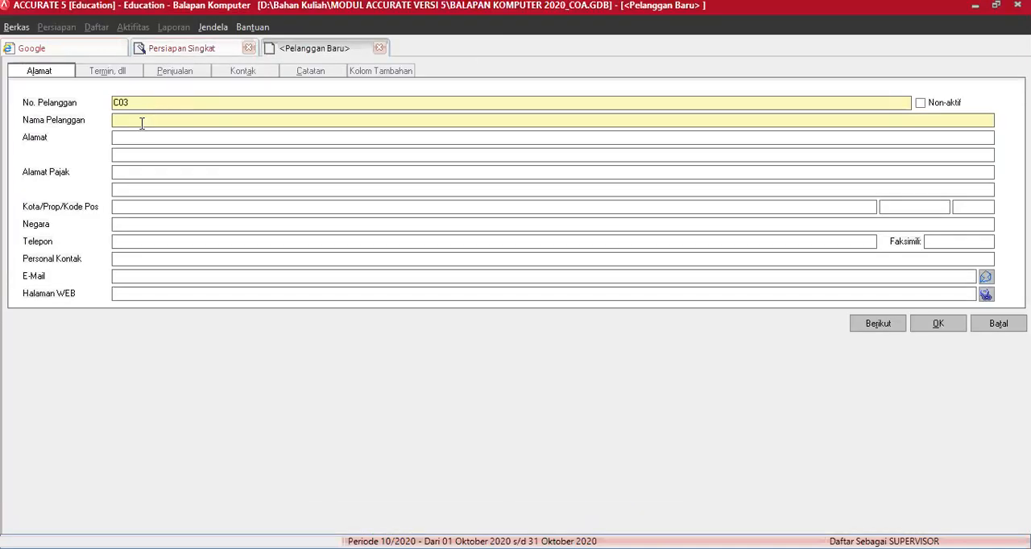
text(Cadangan Kerugian Piutang)
click(108, 71)
click(136, 102)
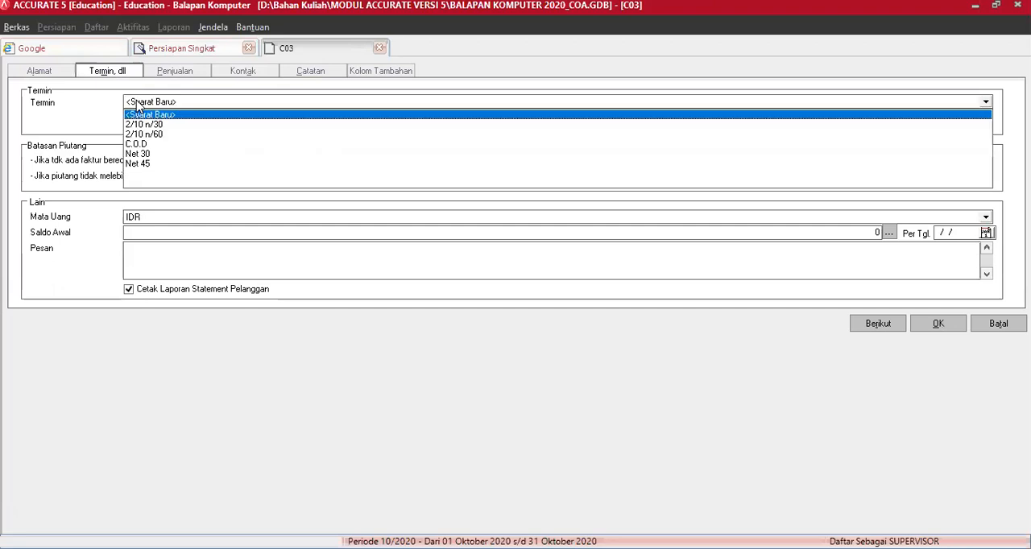
click(137, 144)
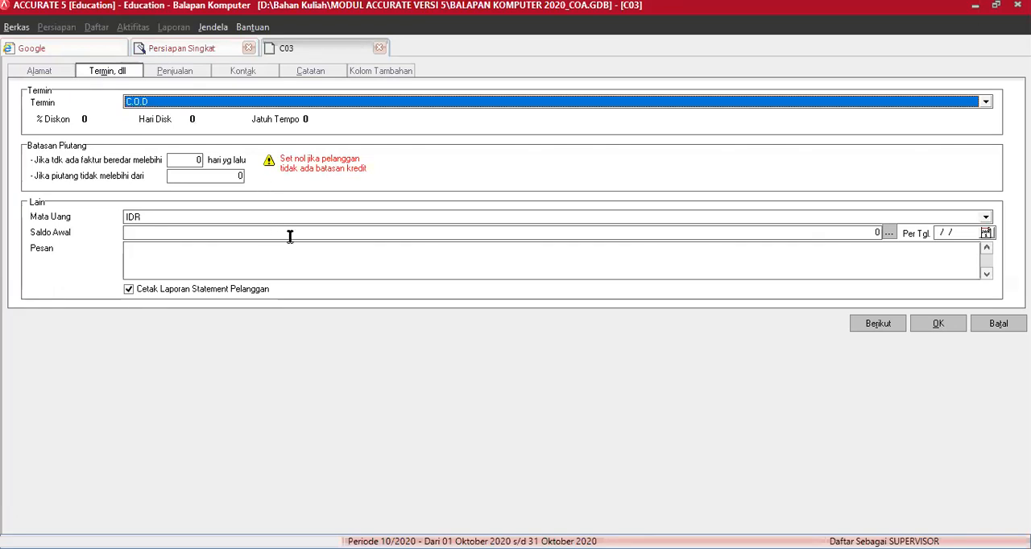
Step: Enter the customer's opening balance as invoice 001 dated 29/02/2016 for -6.500.000 with term C.O.D
click(889, 233)
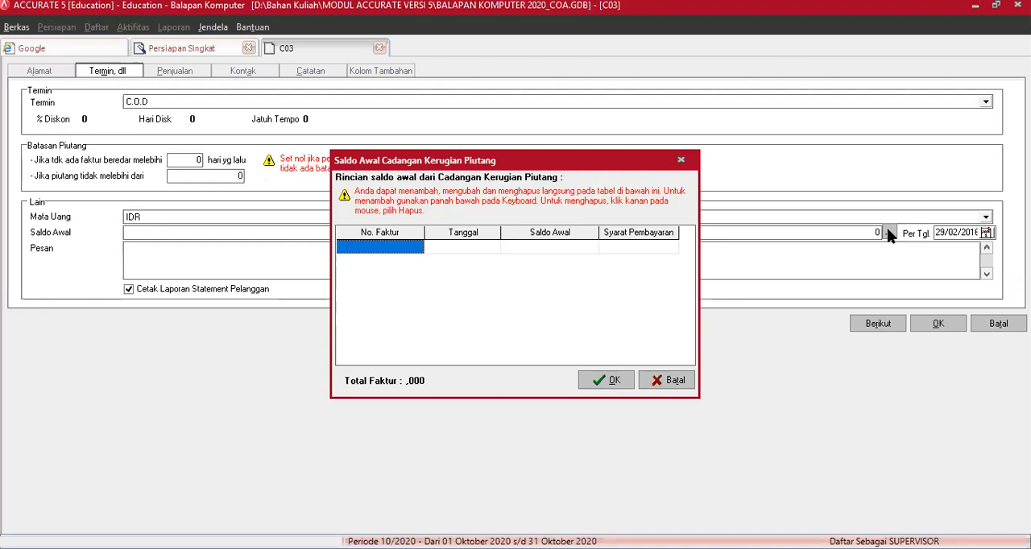
text(001)
key(Tab)
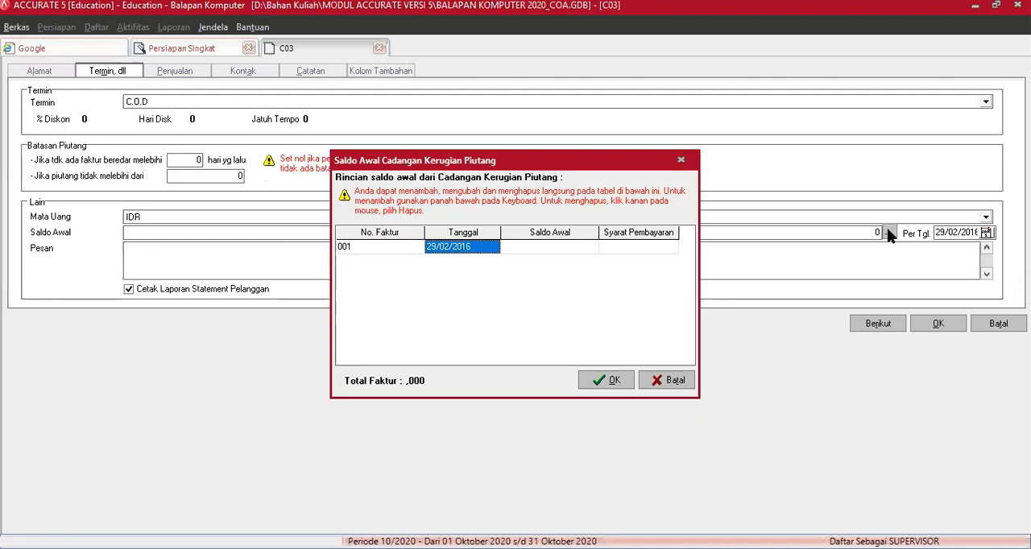
key(Tab)
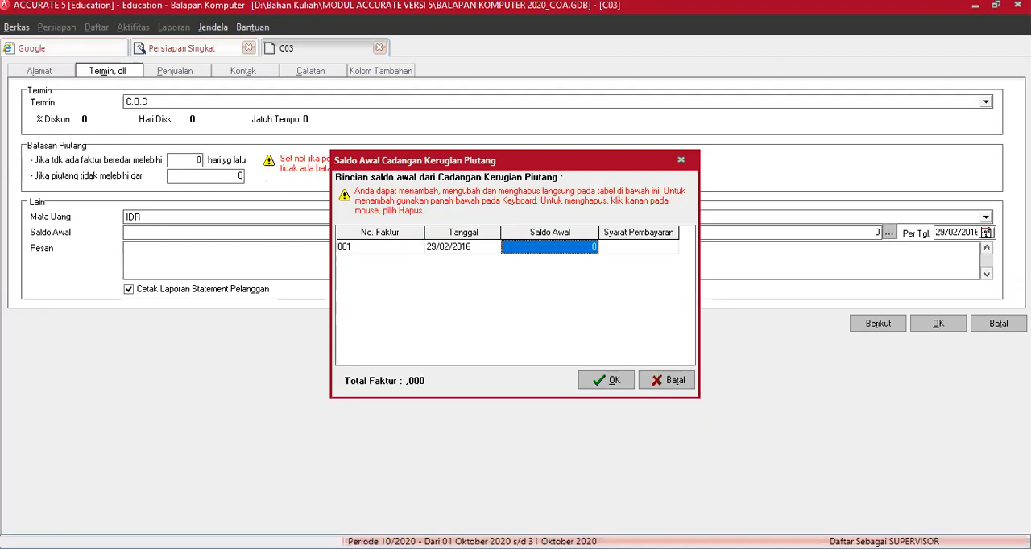
text(-6500000)
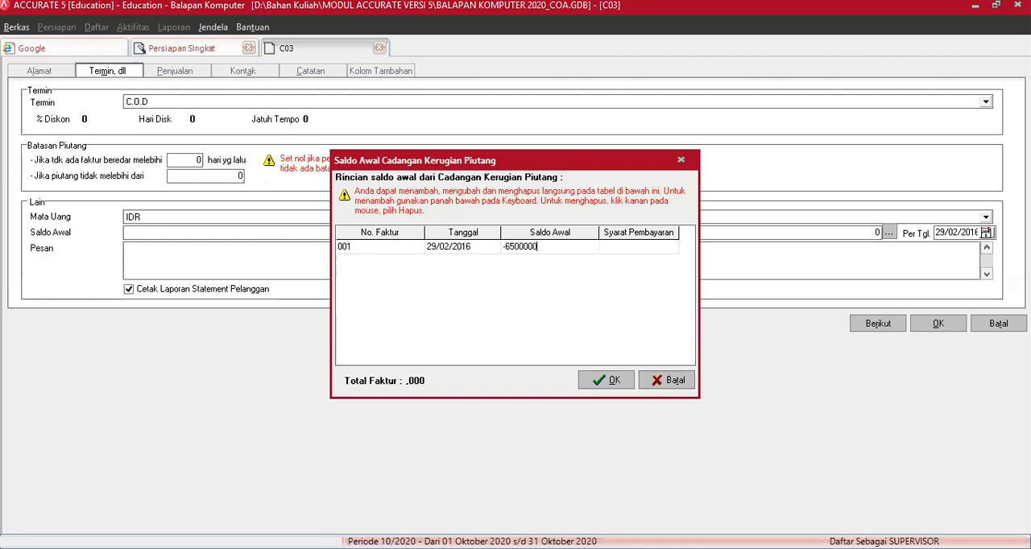
key(Tab)
key(Down)
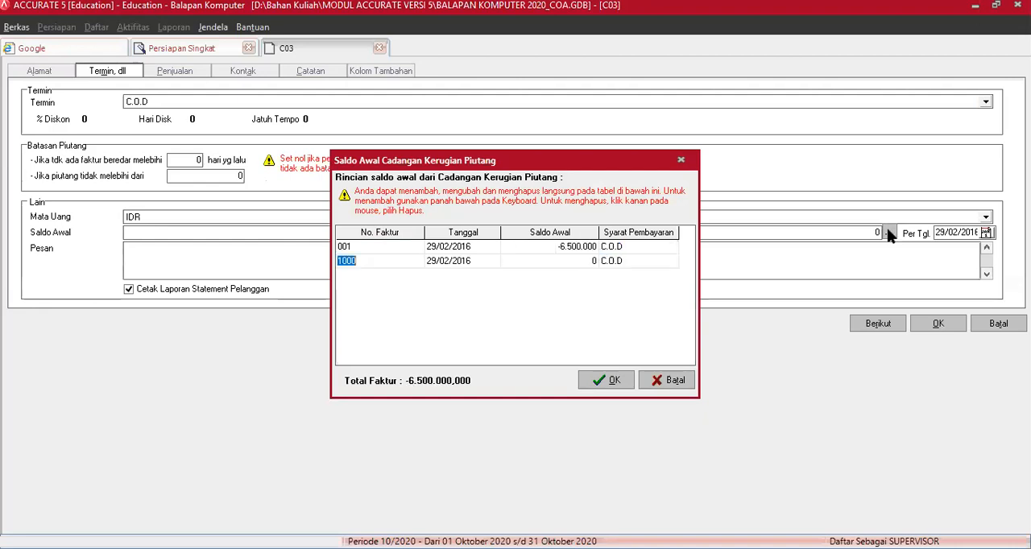
click(611, 387)
click(612, 390)
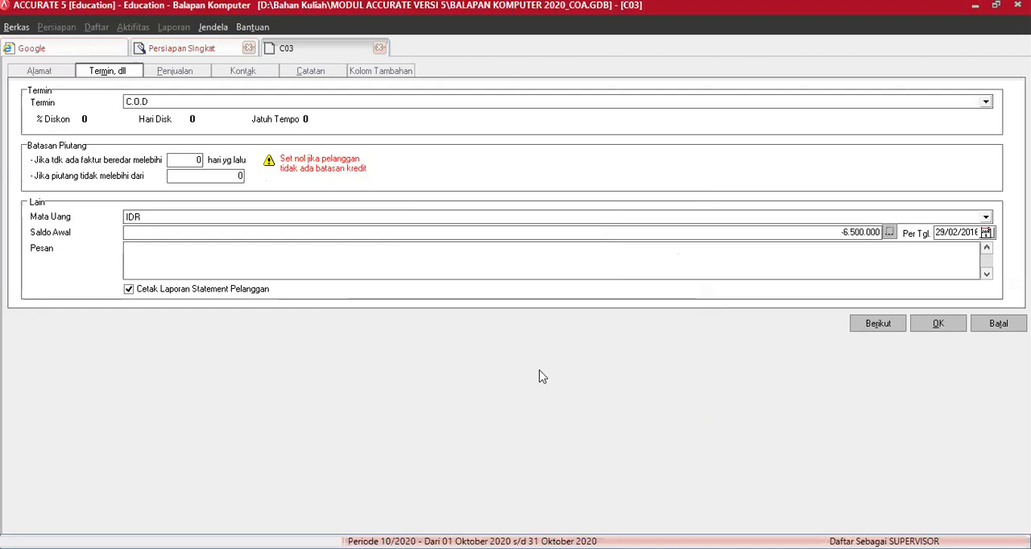
Step: Review the terms and sales settings of Cadangan Kerugian Piutang and save the customer without any tax
click(182, 73)
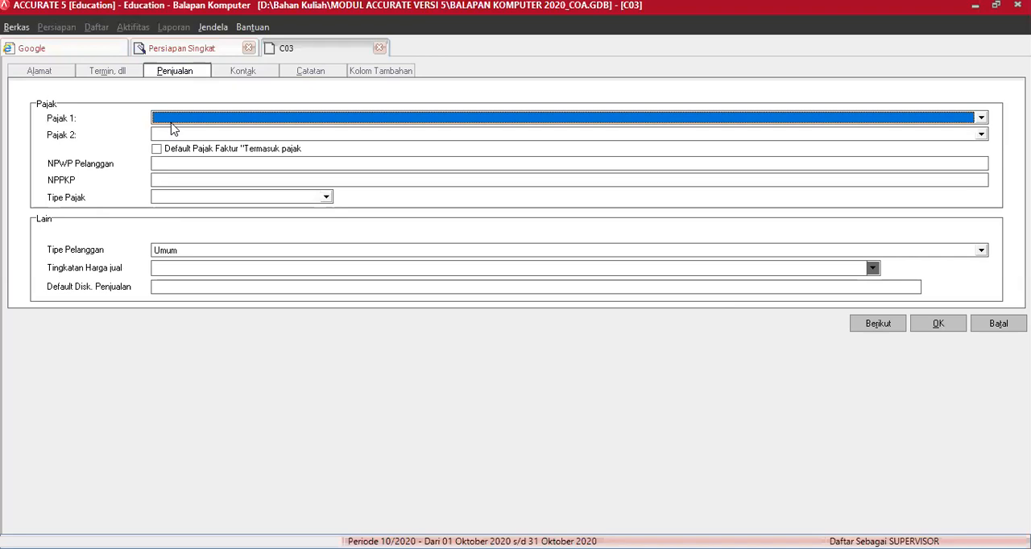
click(38, 76)
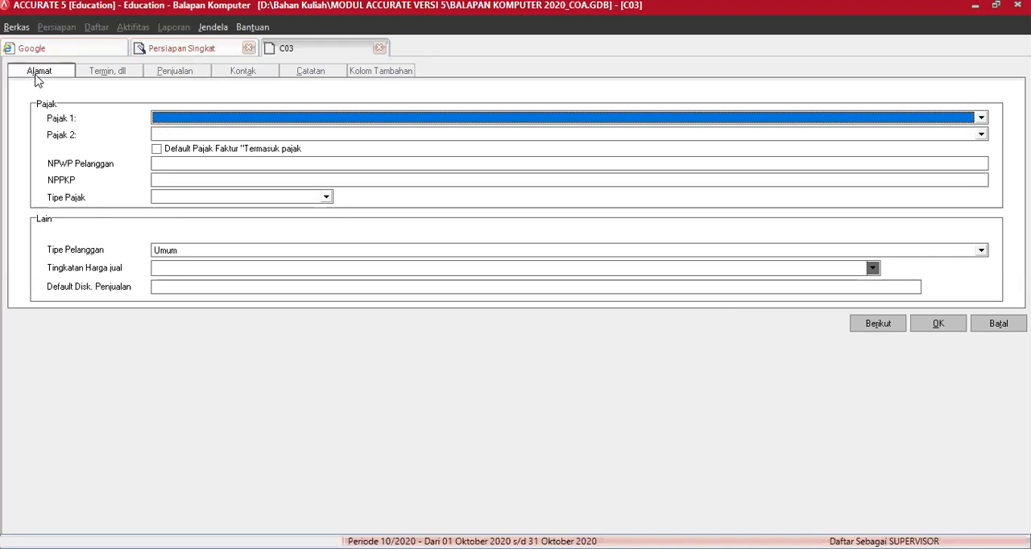
click(112, 74)
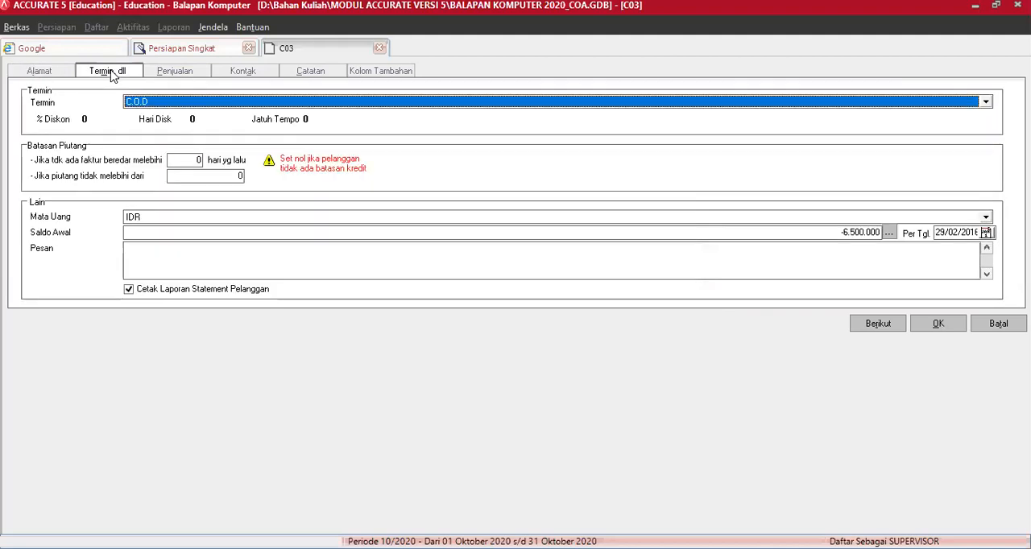
click(182, 73)
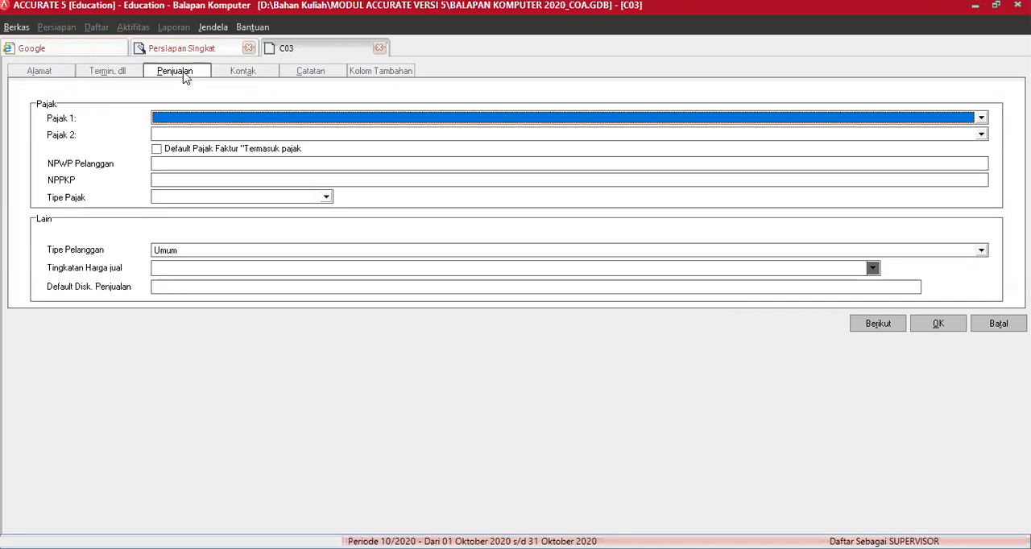
click(939, 325)
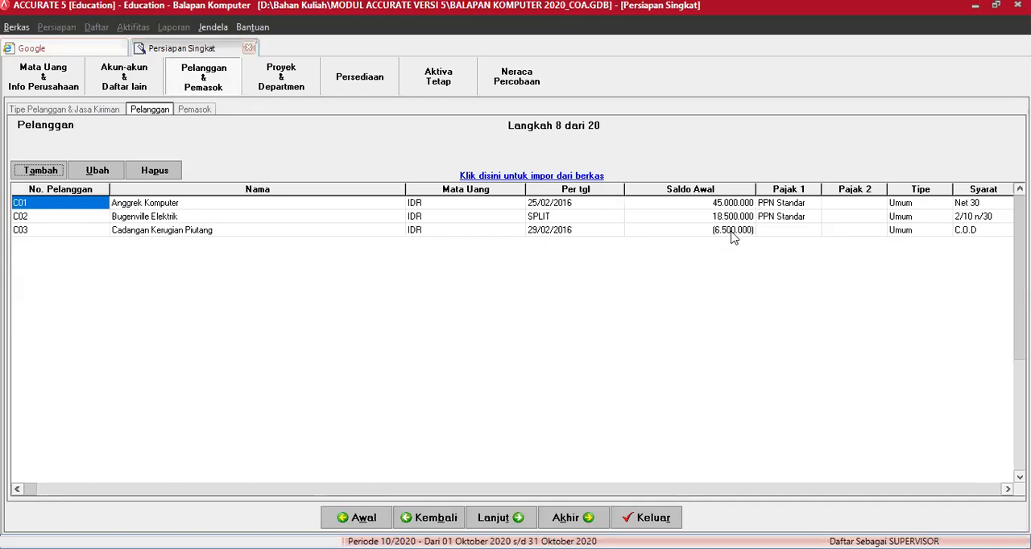
Step: Look over the Cadangan Kerugian Piutang row and exit Persiapan Singkat, saving the data
click(224, 233)
key(Tab)
key(Tab)
key(Tab)
key(Tab)
key(Tab)
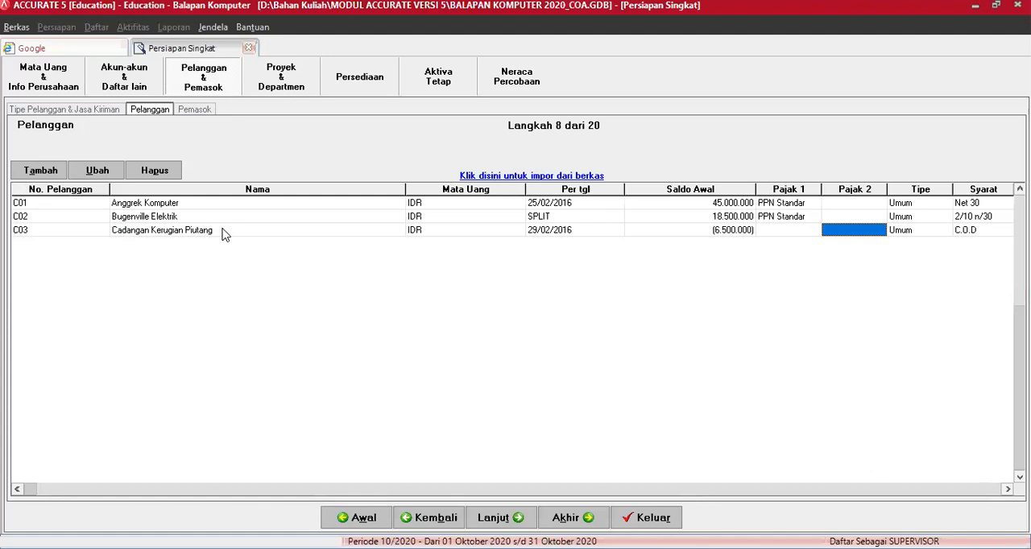
click(657, 518)
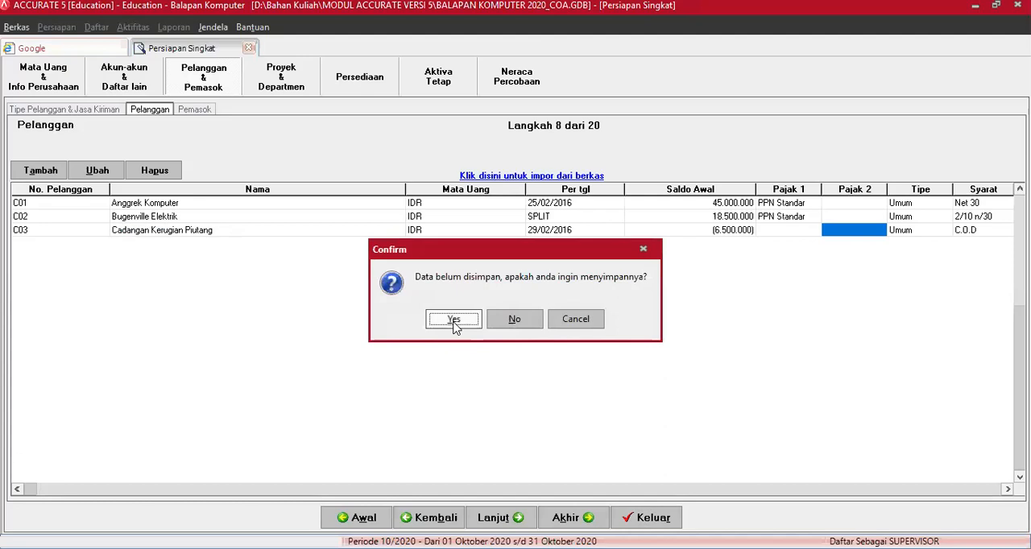
click(453, 320)
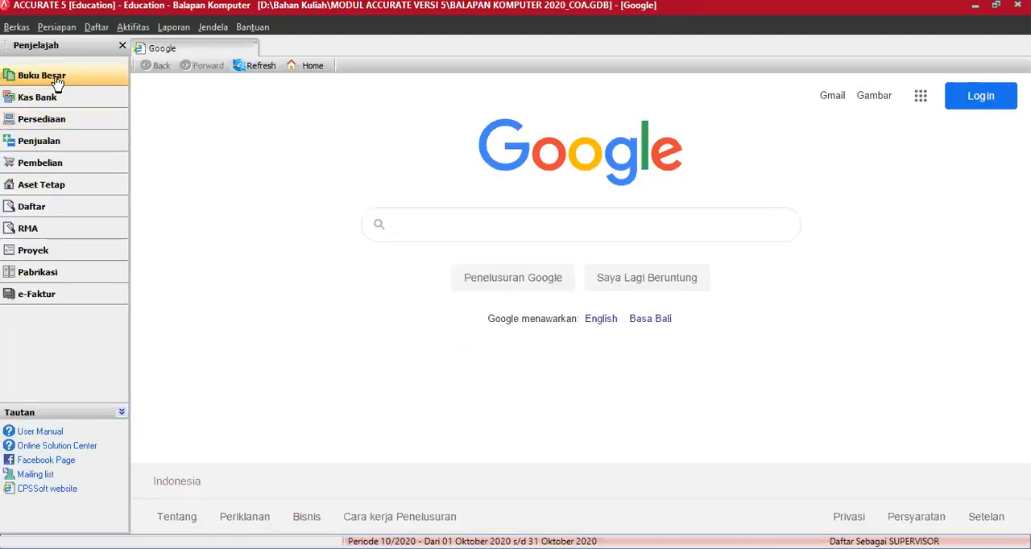
Step: Open the account list (Daftar Akun) from Buku Besar and check the balance of Cadangan Kerugian Piutang
click(57, 83)
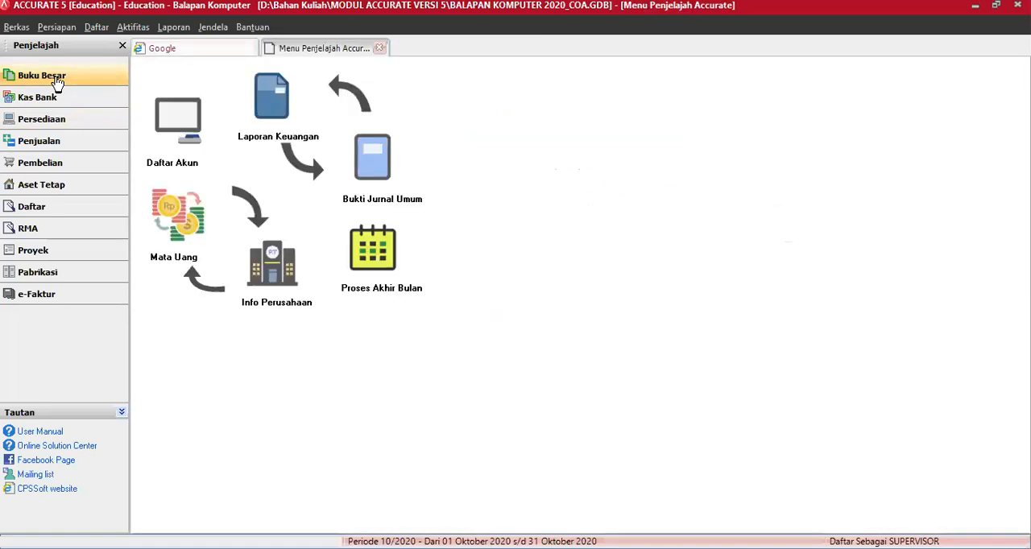
click(181, 129)
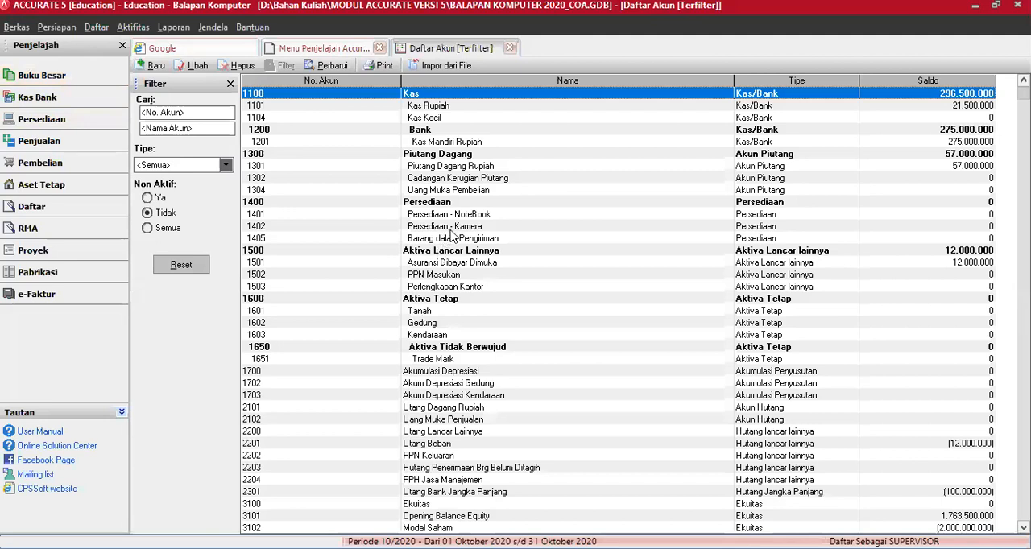
click(464, 178)
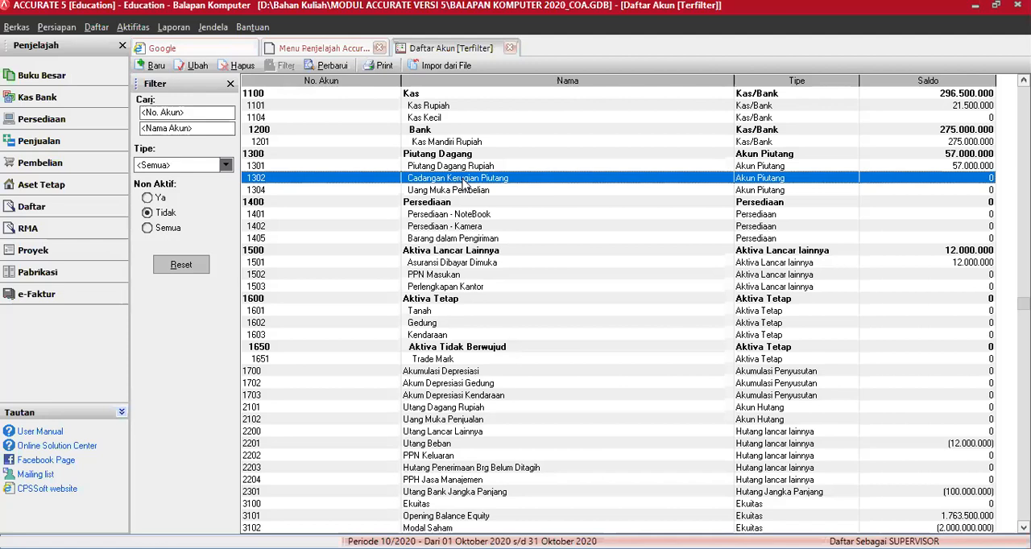
Step: Reopen Persiapan Singkat in Indonesian with Persiapan Mahir and go to the customer list (Pelanggan)
click(60, 29)
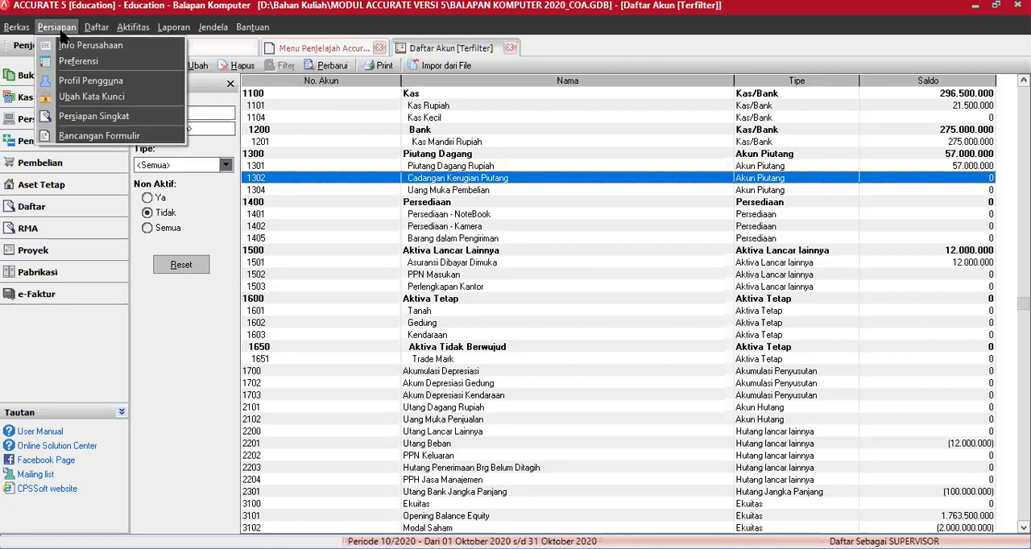
click(84, 118)
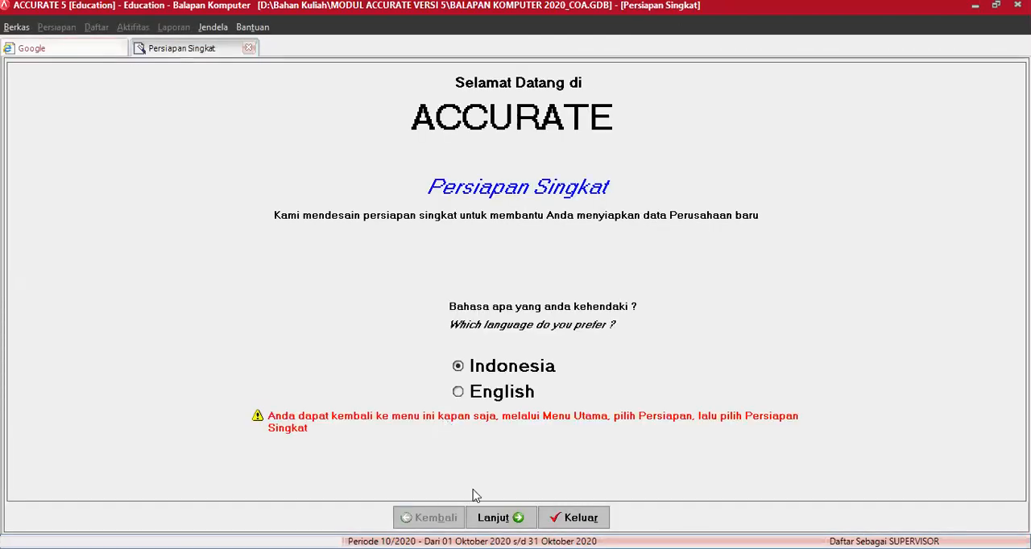
click(493, 517)
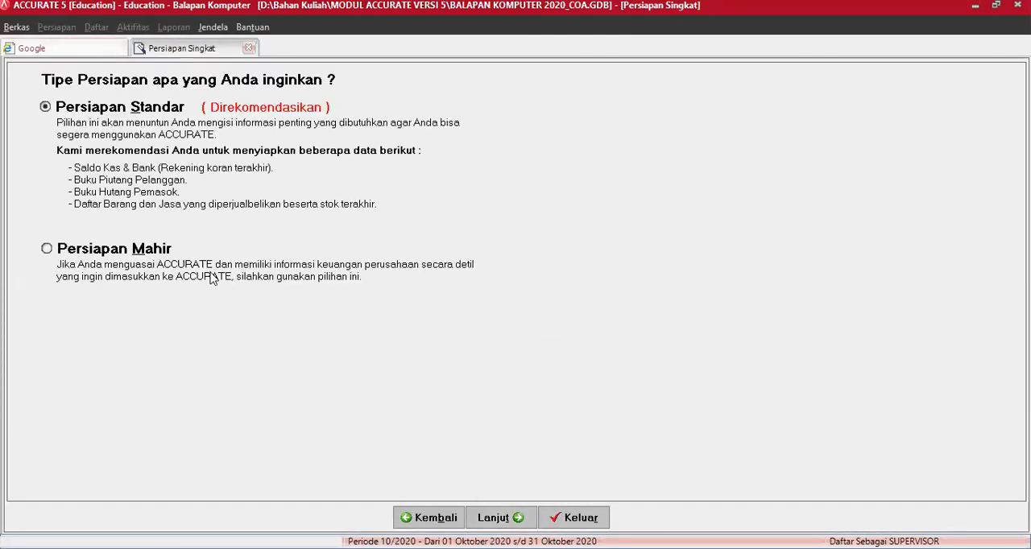
click(155, 253)
click(507, 517)
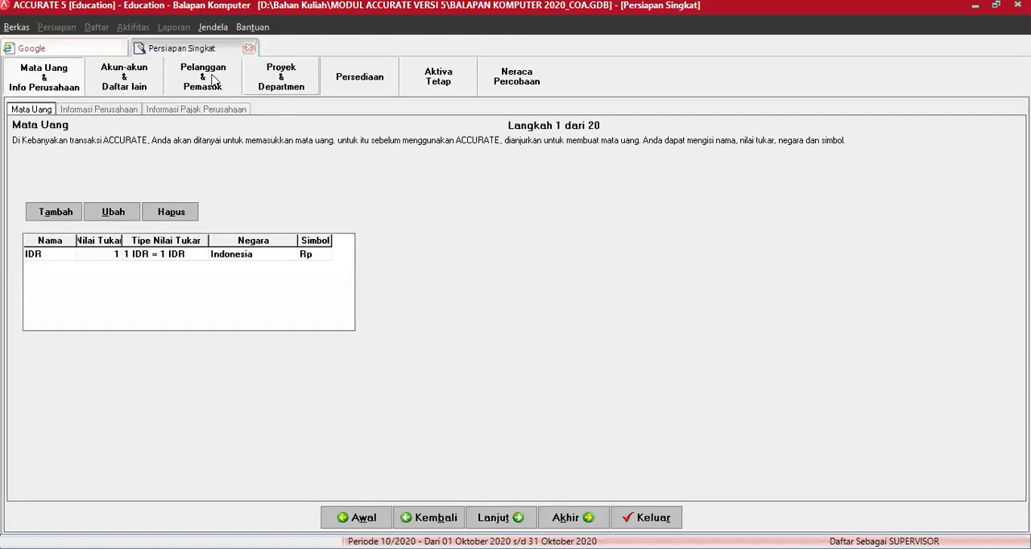
click(213, 78)
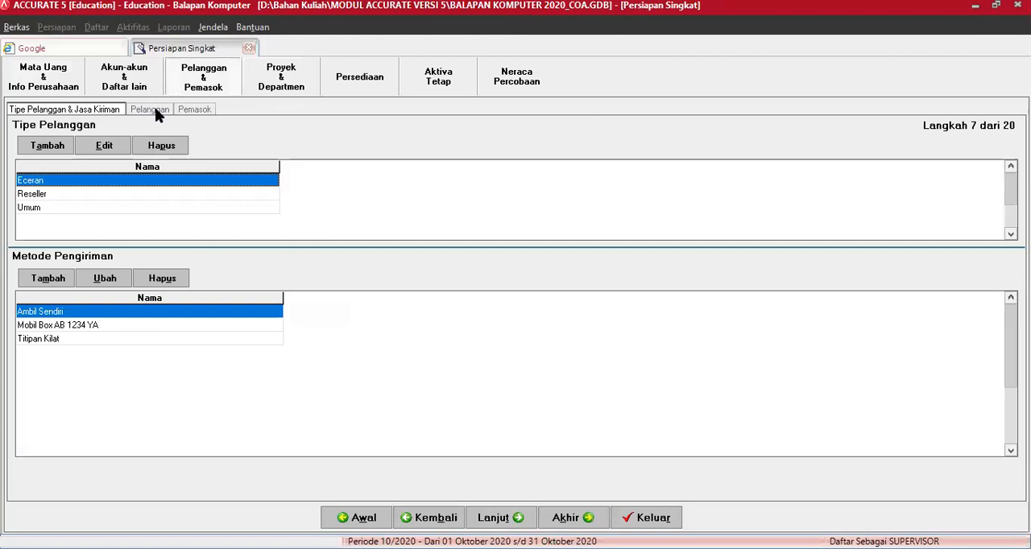
click(151, 109)
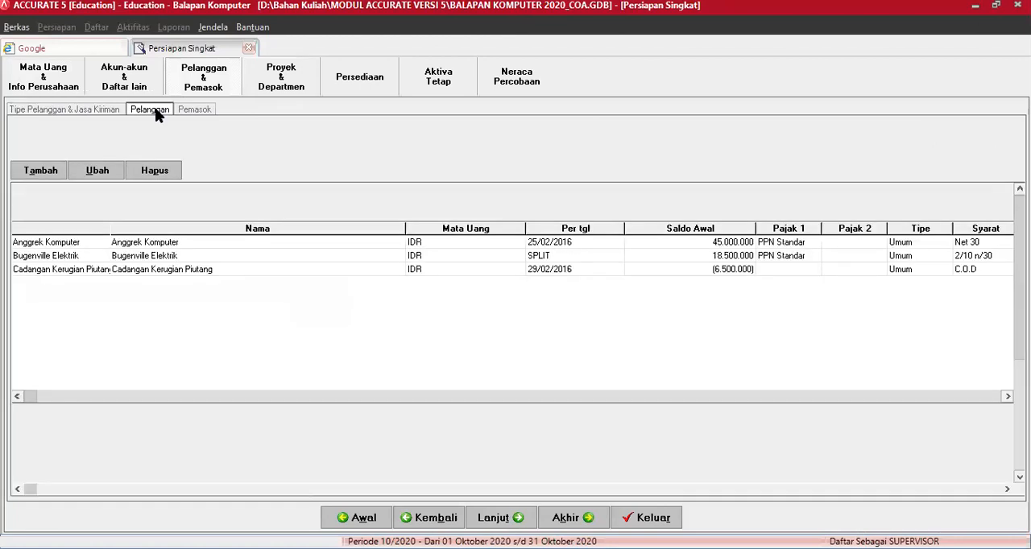
Step: Set the opening balance of invoice 001 for customer C03 Cadangan Kerugian Piutang to 0 and save the customer
click(185, 227)
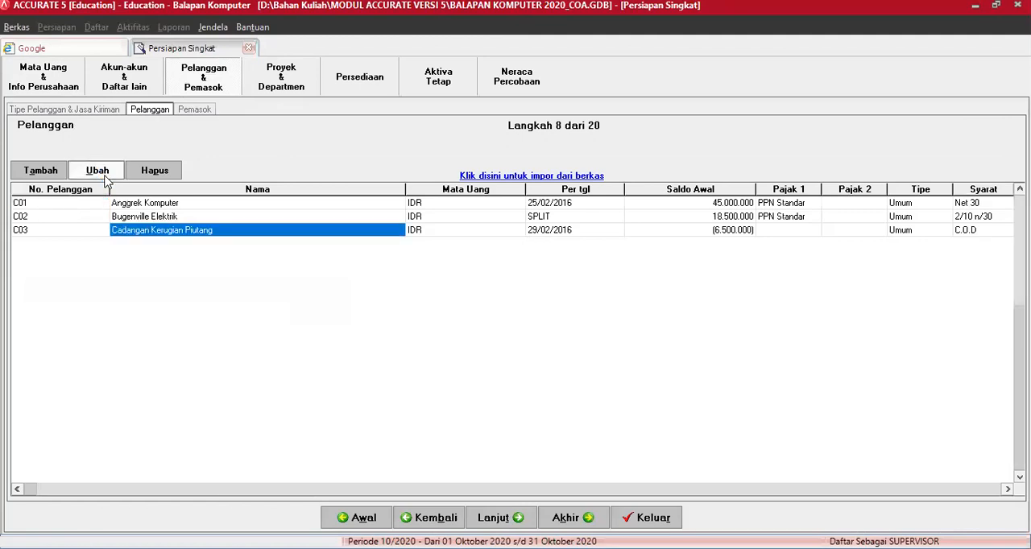
click(97, 170)
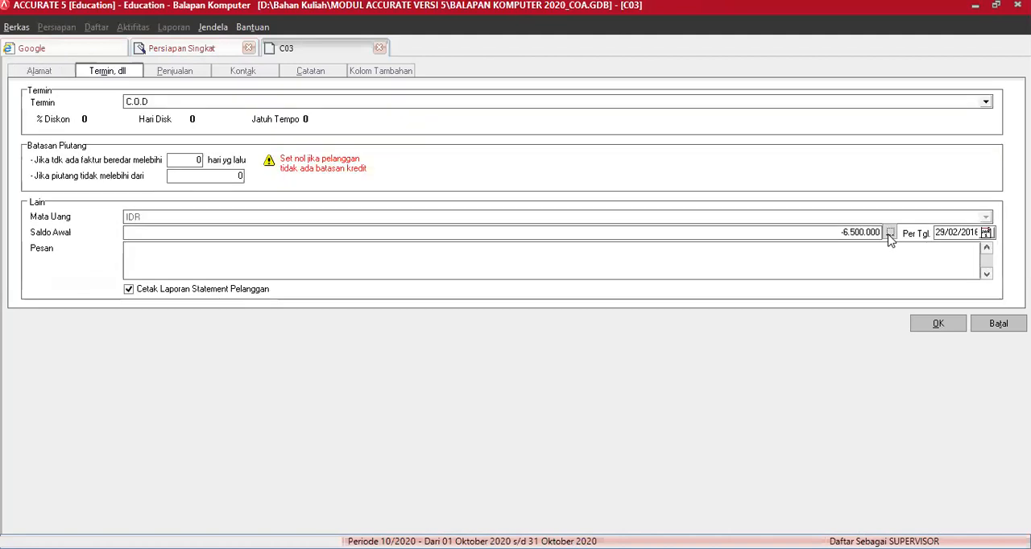
click(888, 232)
click(564, 249)
text(0)
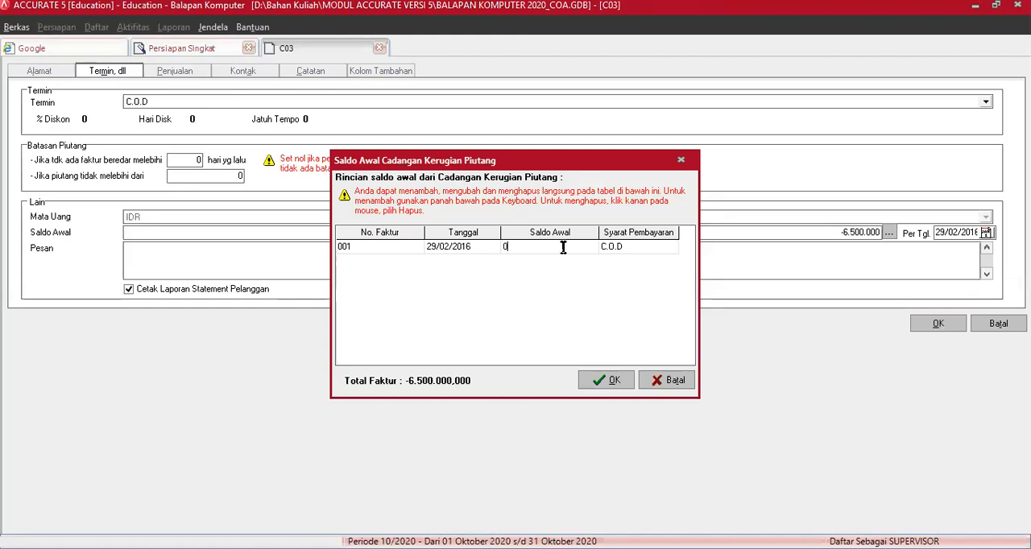
click(606, 380)
click(939, 323)
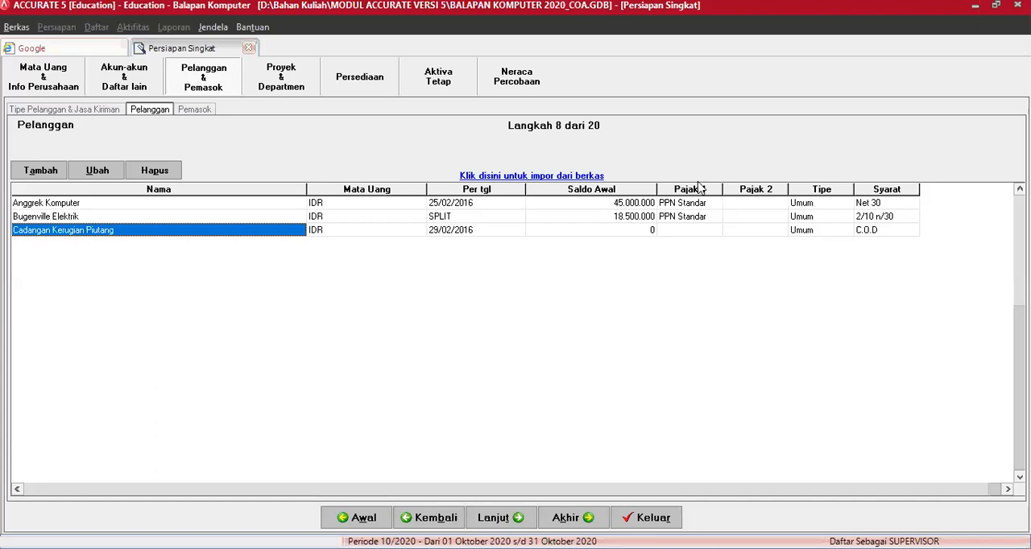
Step: Change the default Akun Piutang for IDR to 1302 Cadangan Kerugian Piutang
click(127, 85)
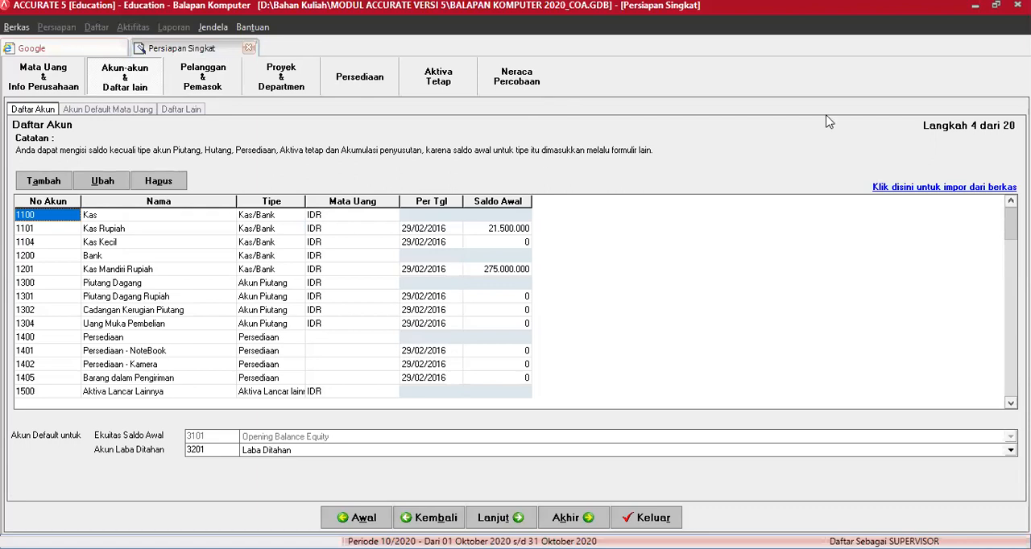
click(503, 522)
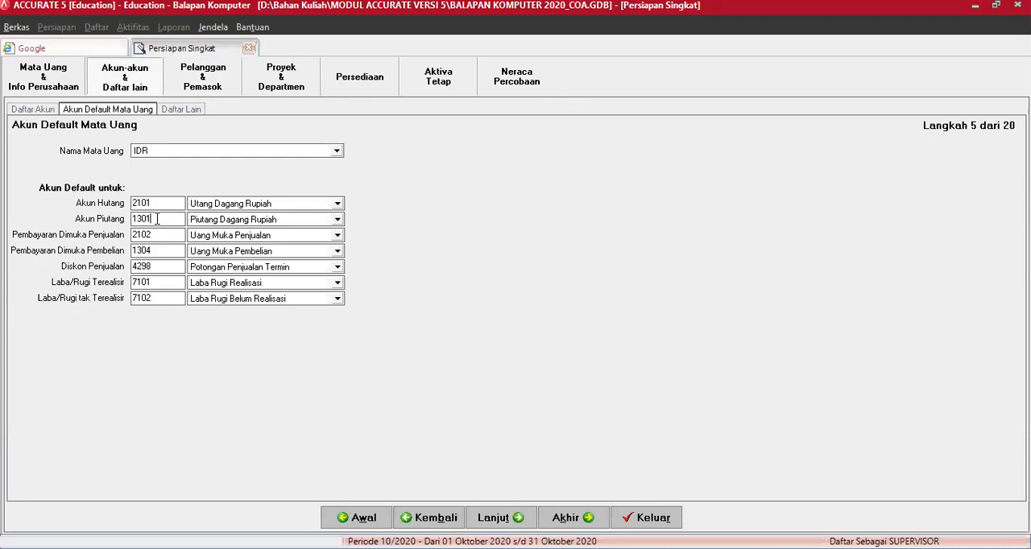
click(158, 219)
key(BackSpace)
text(2)
key(Tab)
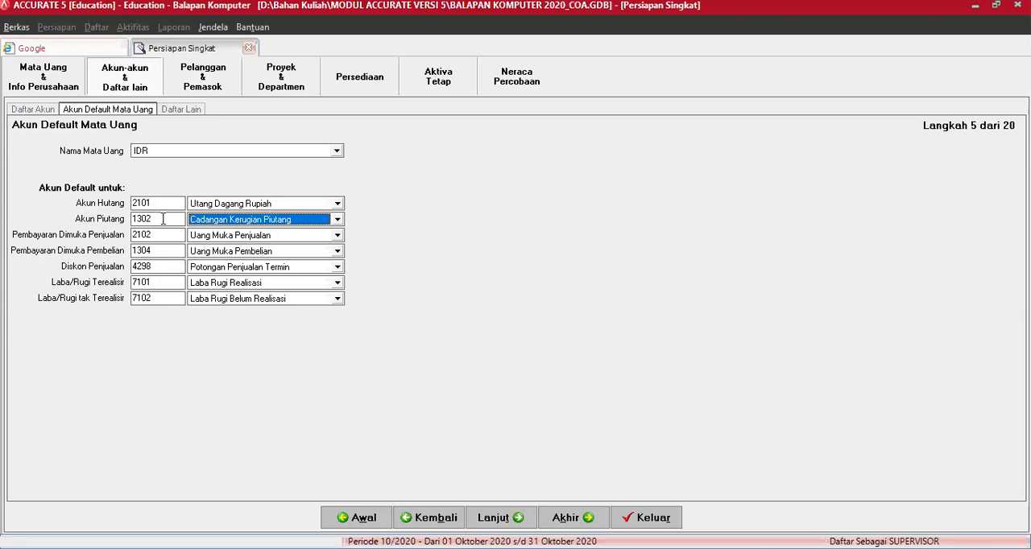
click(501, 521)
click(439, 517)
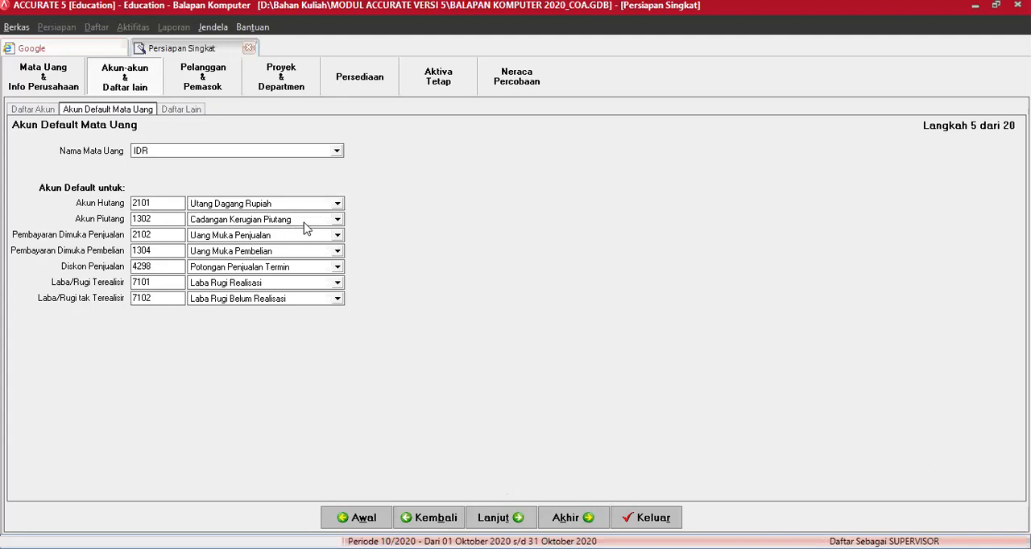
Step: Enter an opening balance for customer C03 Cadangan Kerugian Piutang: invoice 001, dated 29/02/2016, -6500000, C.O.D terms, and save it
click(211, 79)
click(157, 112)
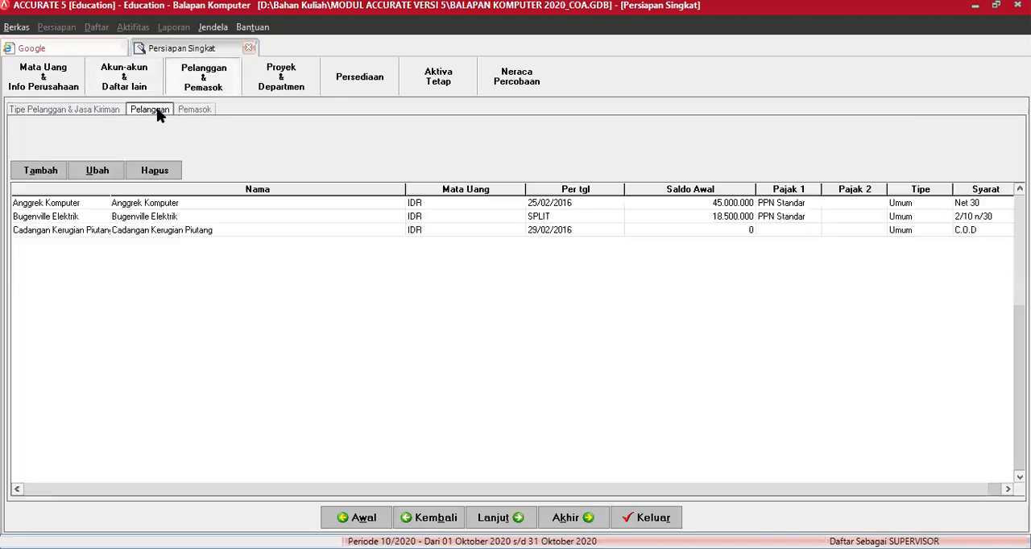
click(175, 232)
click(100, 170)
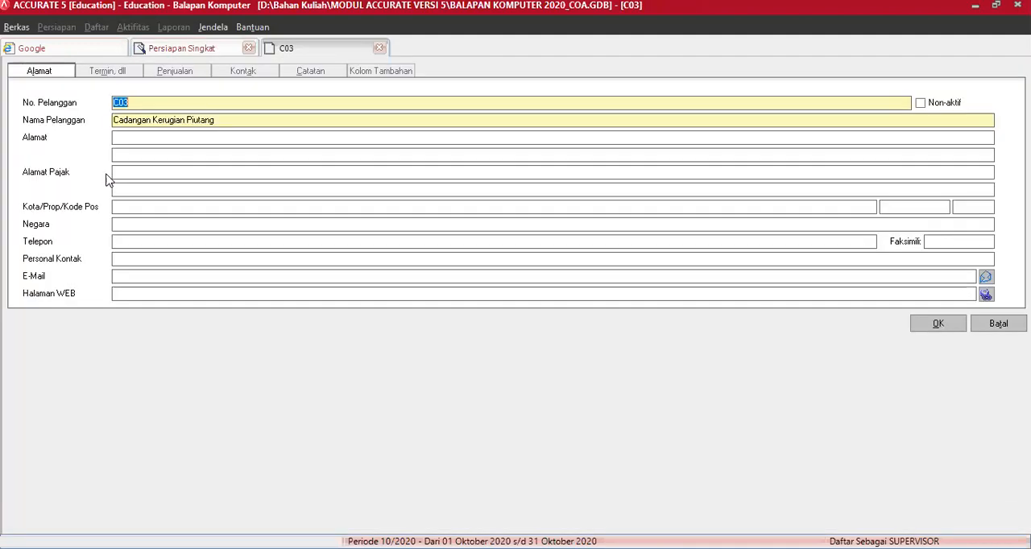
click(107, 72)
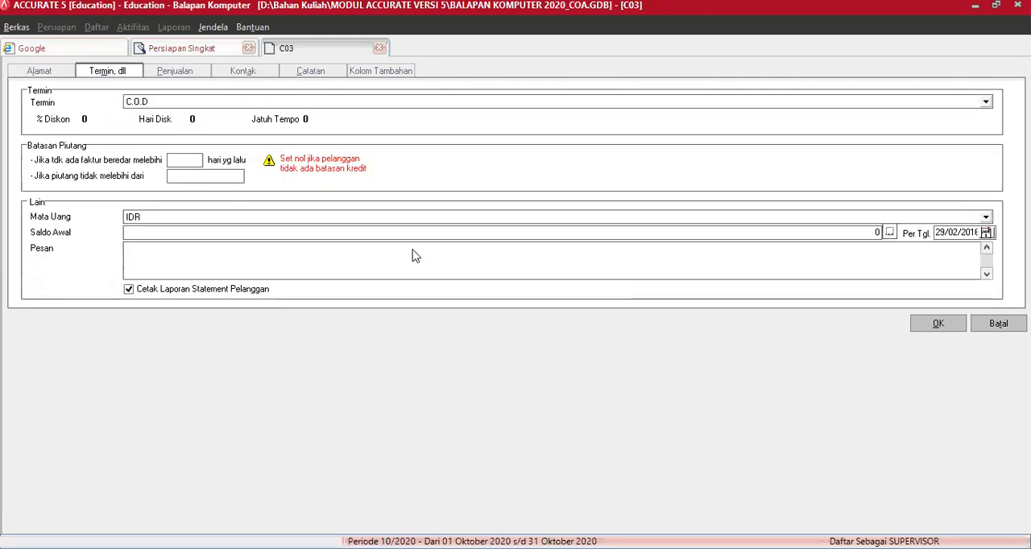
key(Return)
text(001)
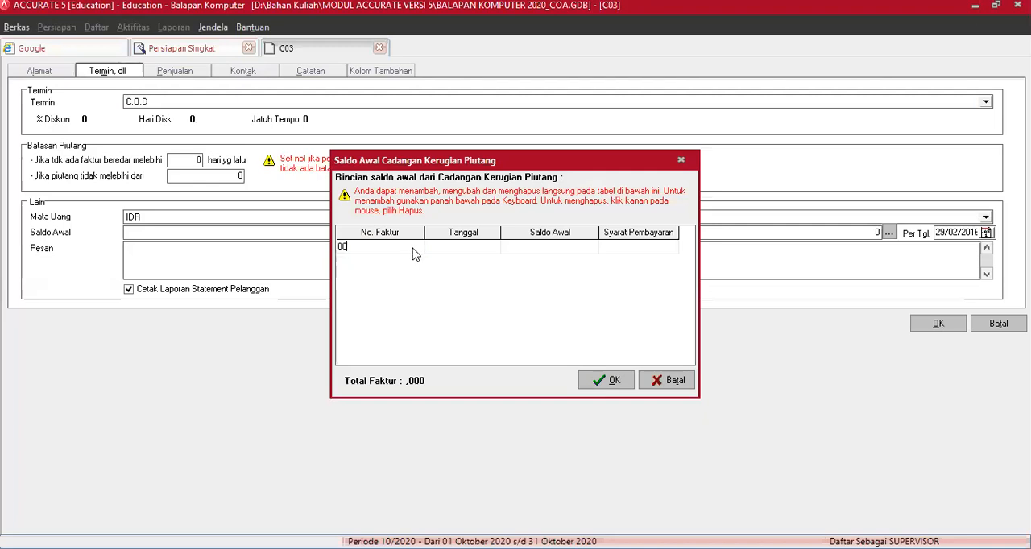
key(Tab)
key(Tab)
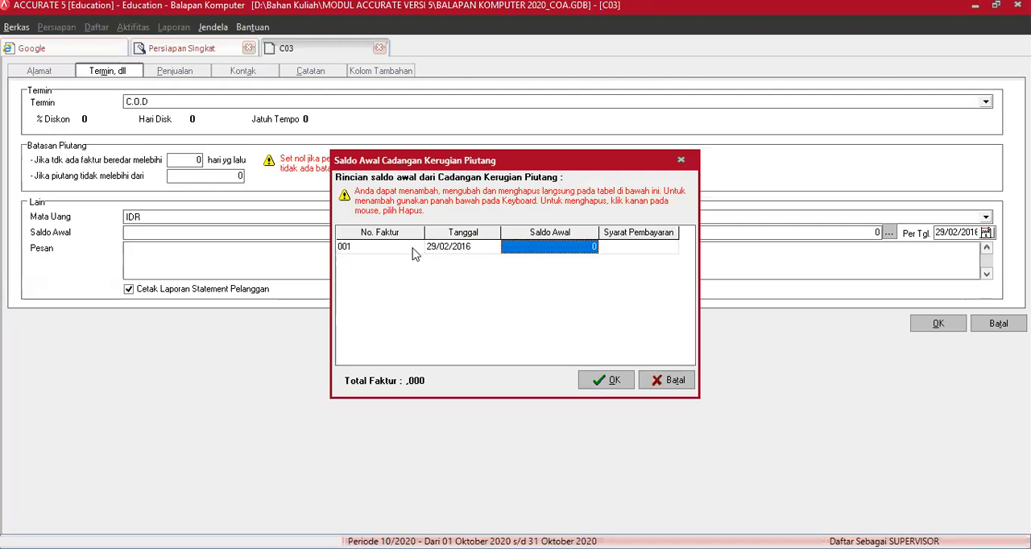
text(-6500000)
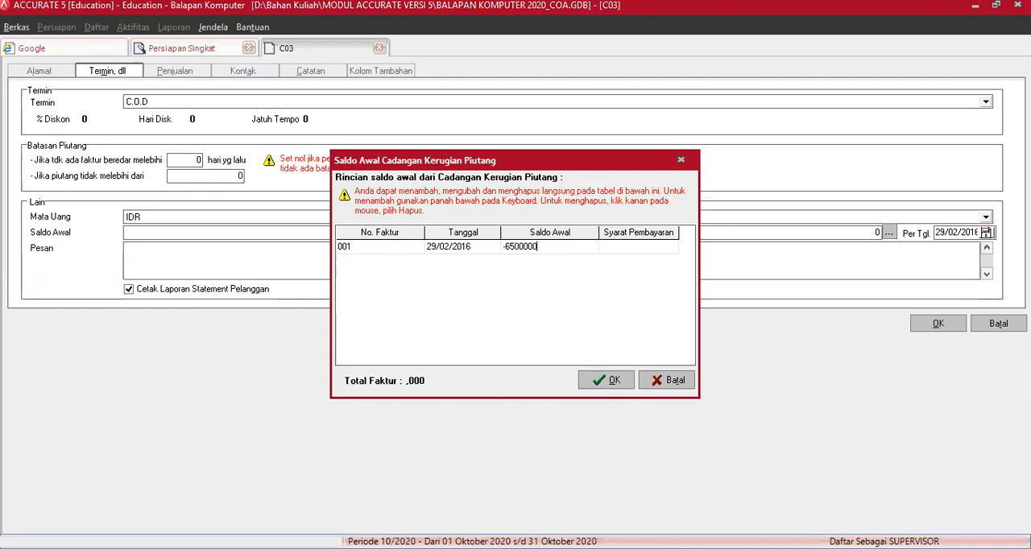
key(Tab)
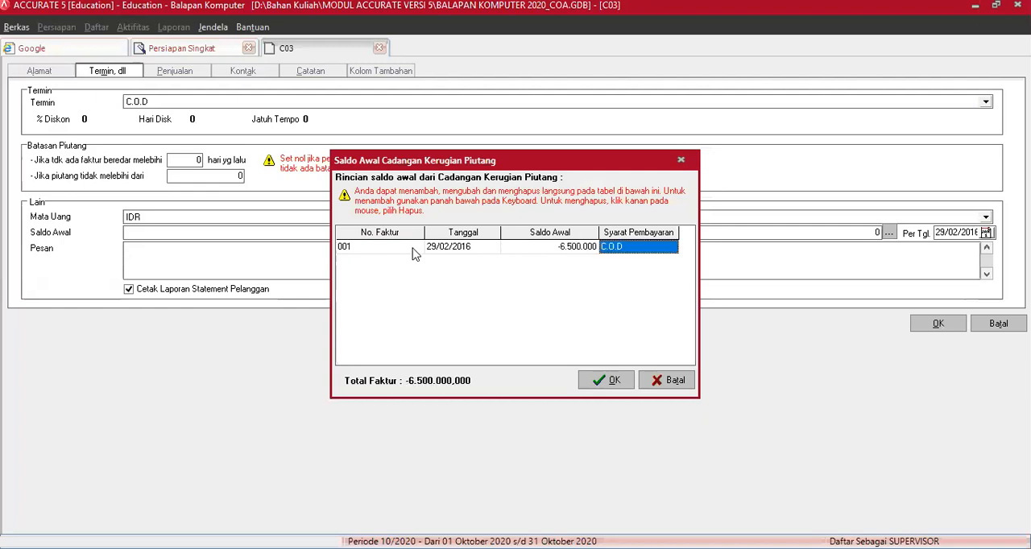
key(Tab)
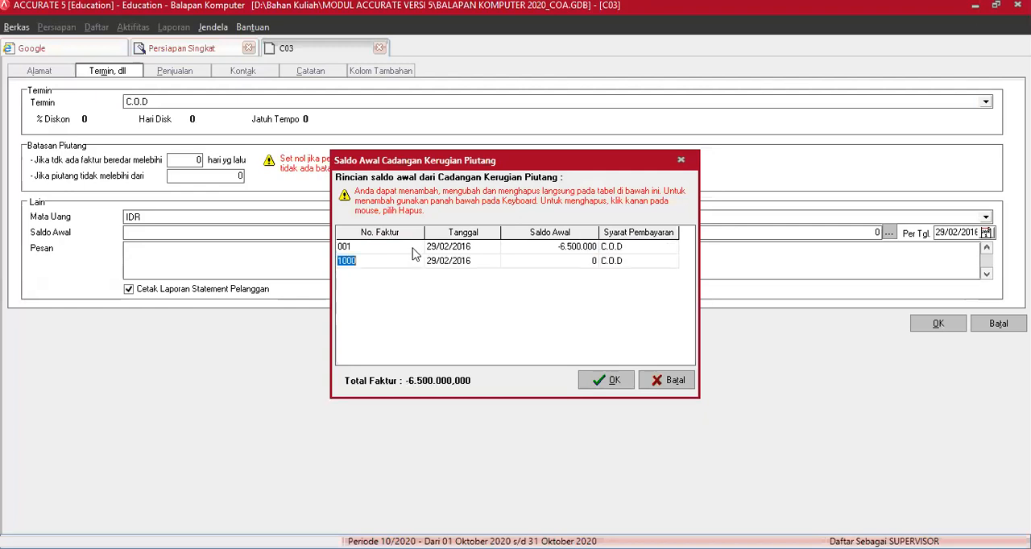
click(612, 382)
click(938, 322)
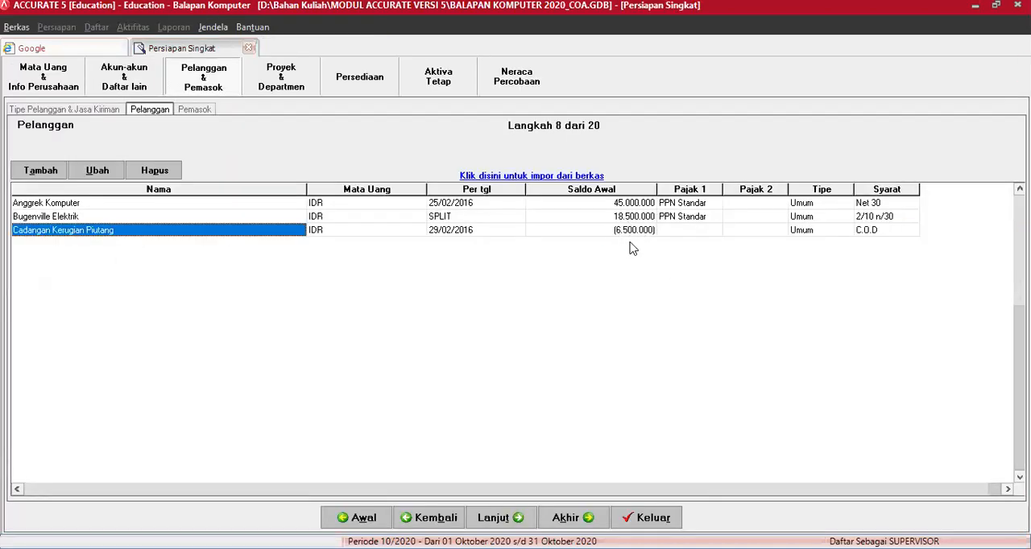
Step: Exit Persiapan Singkat, saving the data, and check the Cadangan Kerugian Piutang balance in the account list (Daftar Akun)
click(653, 519)
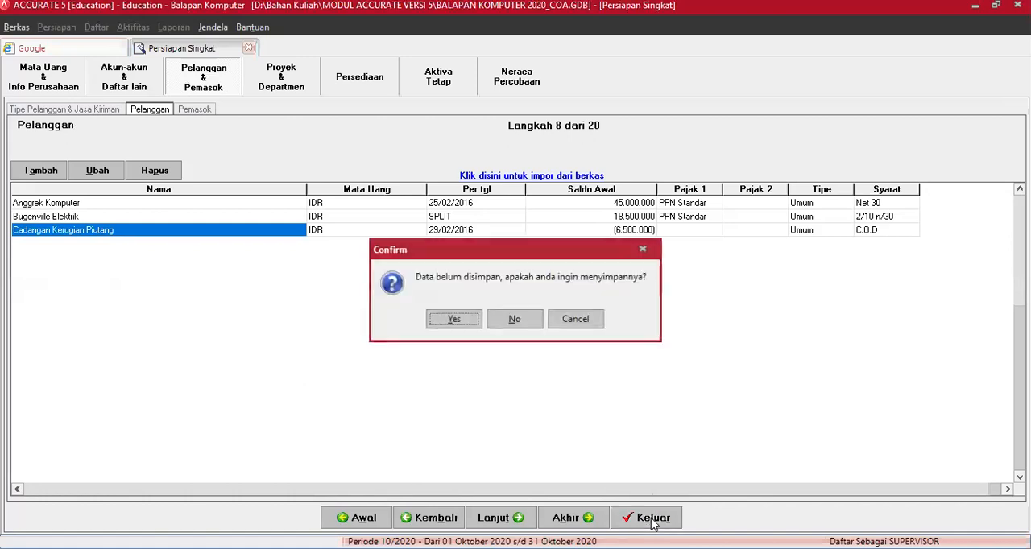
click(456, 322)
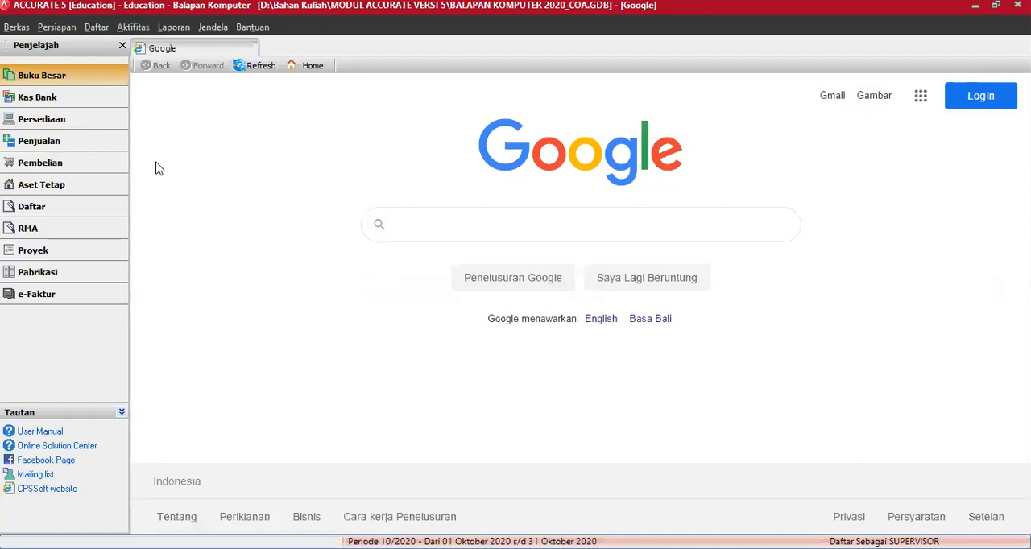
click(179, 121)
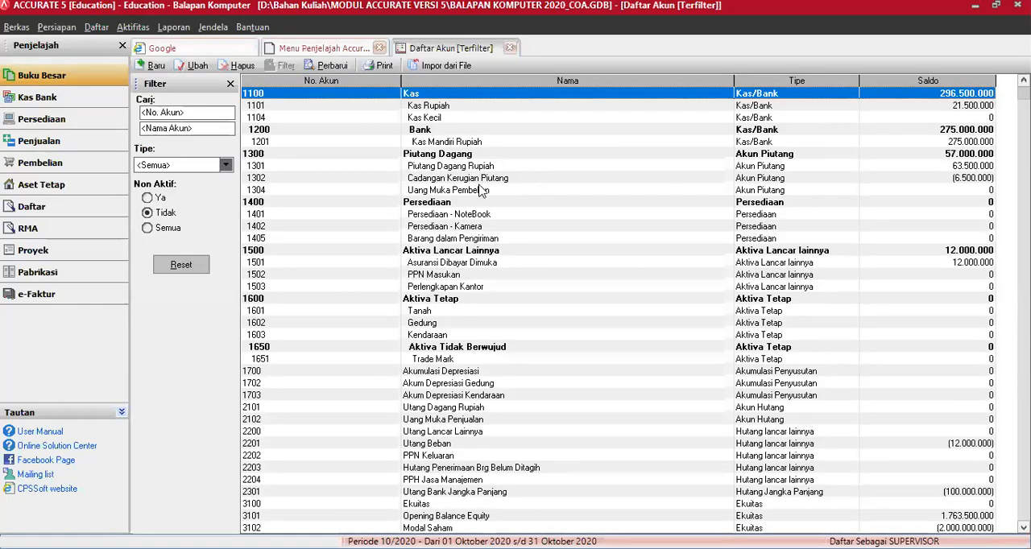
click(479, 182)
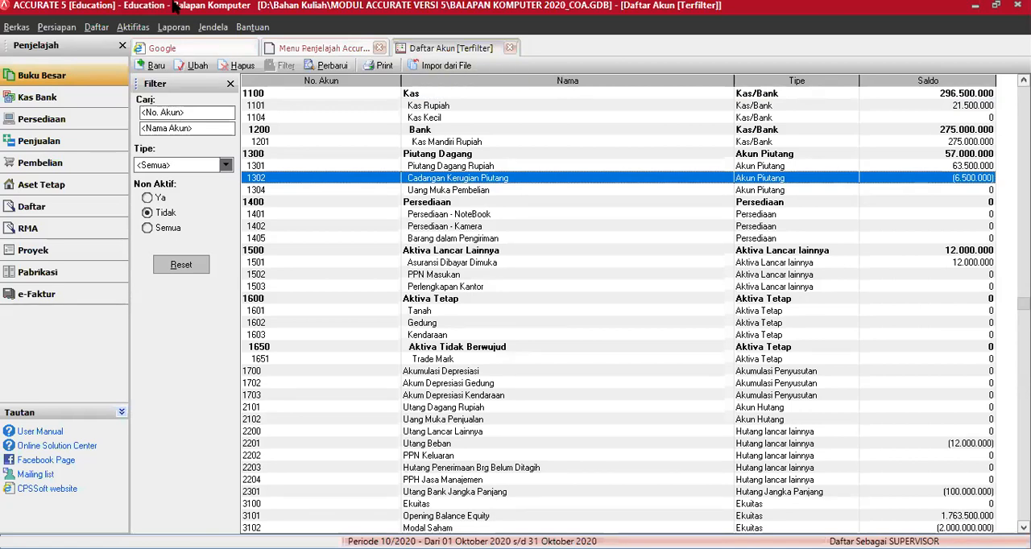
Step: Reopen Persiapan Singkat in Indonesian with Persiapan Mahir
click(61, 29)
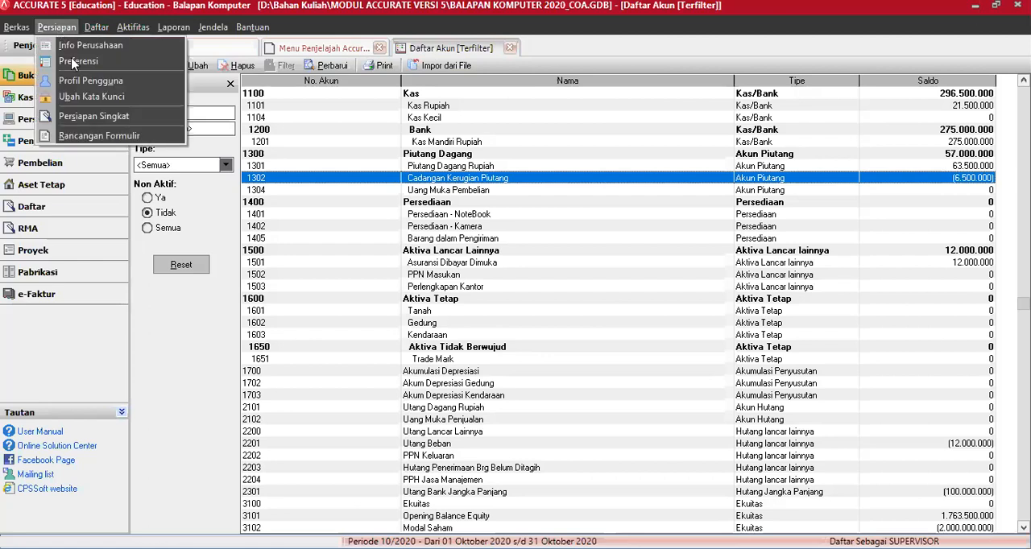
click(90, 118)
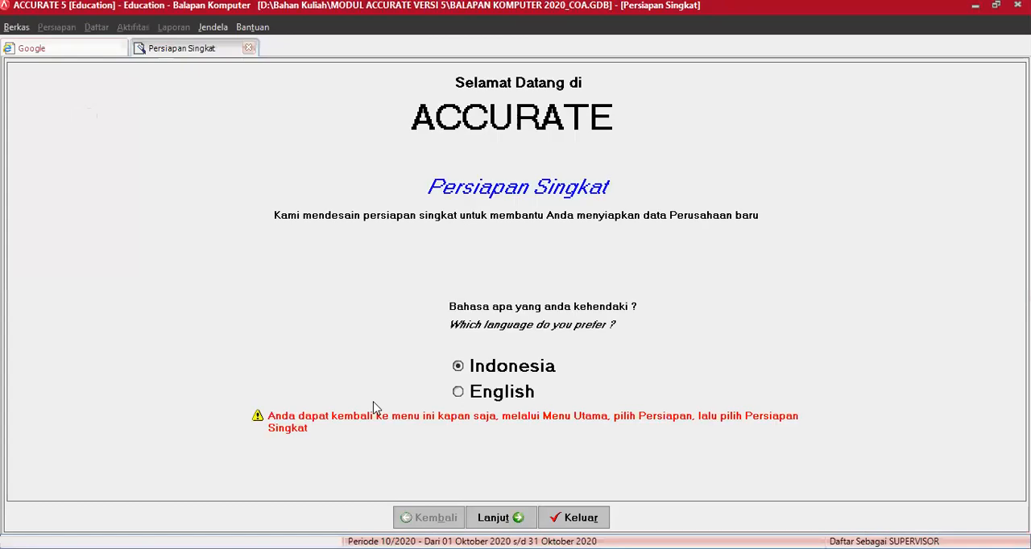
click(504, 517)
click(72, 252)
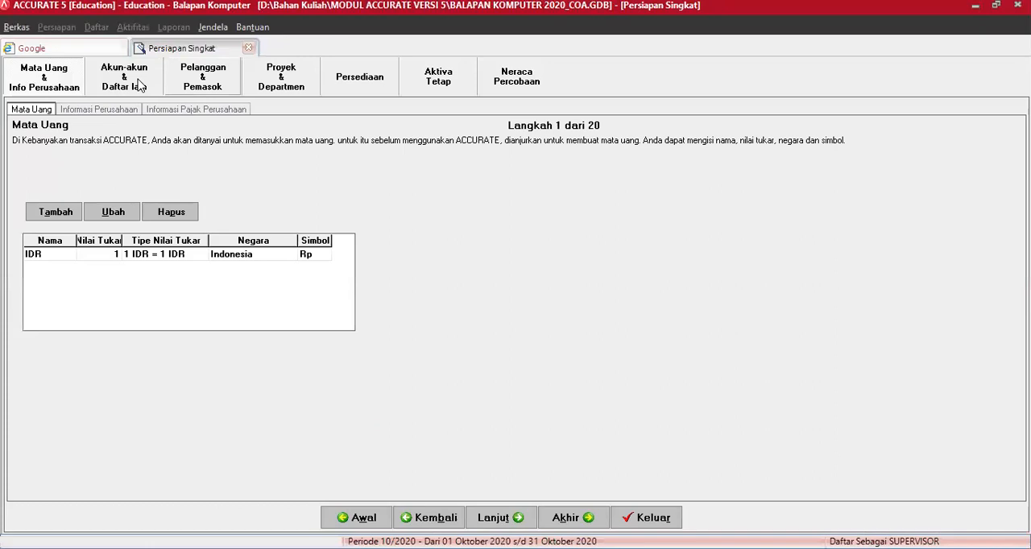
Step: Set the default Akun Piutang for IDR back to 1301 Piutang Dagang Rupiah
click(140, 84)
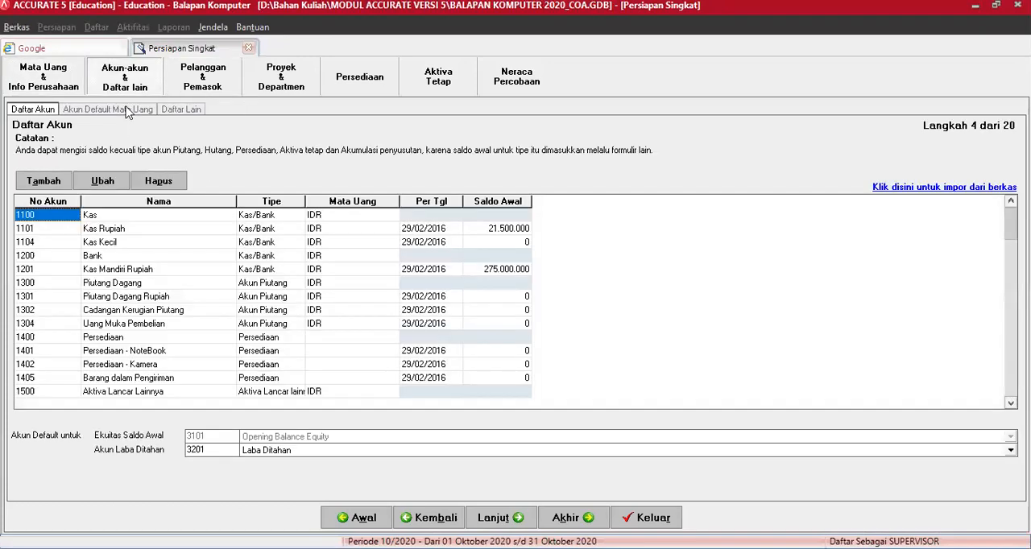
click(125, 110)
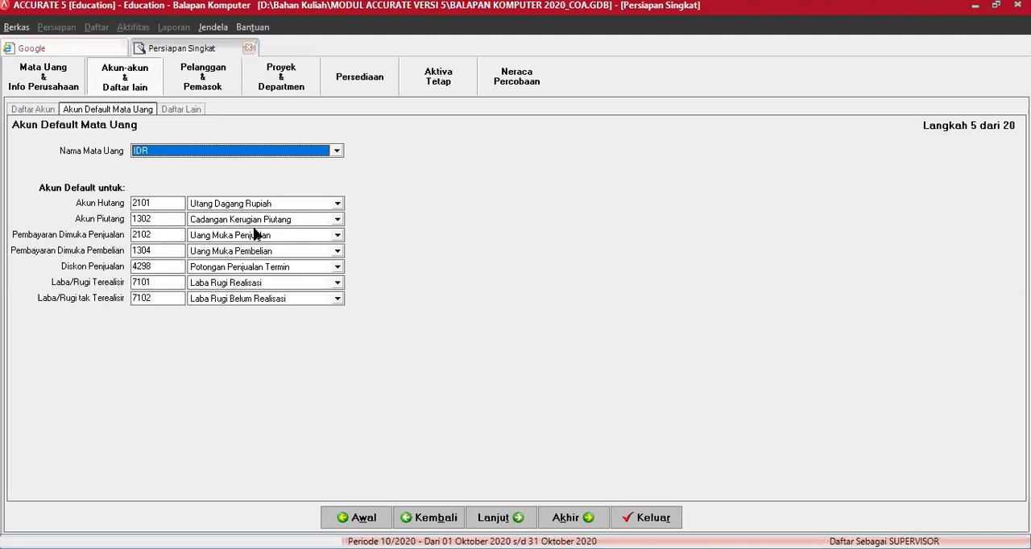
click(157, 219)
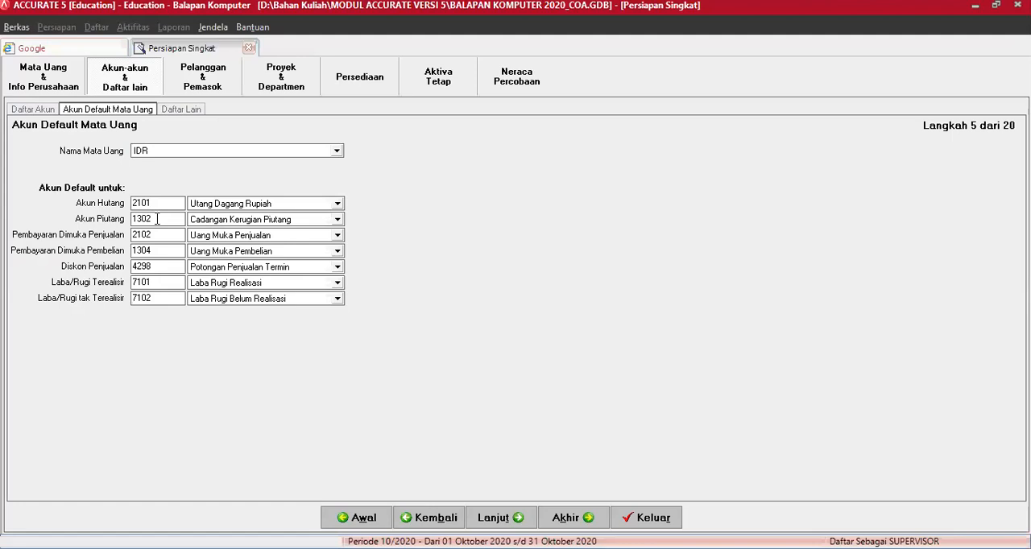
key(BackSpace)
text(1)
key(Tab)
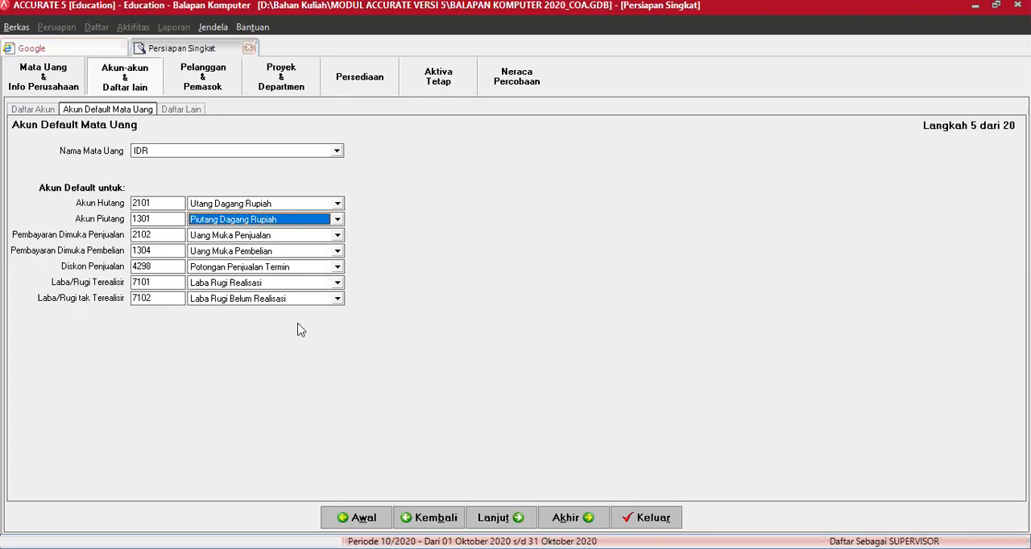
Step: Recheck the IDR default accounts and move on past the terms, taxes and customer list to the supplier list (Pemasok)
click(206, 90)
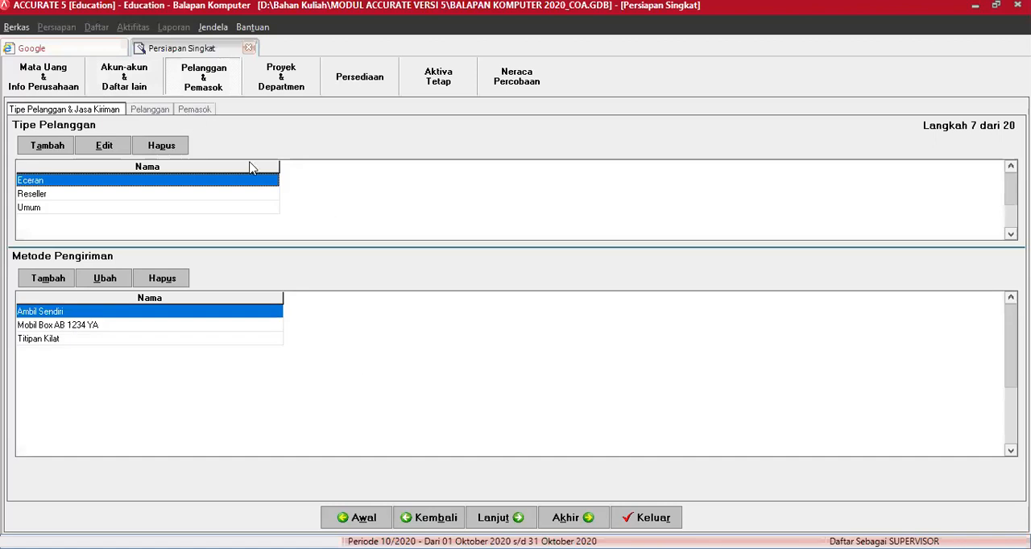
click(134, 80)
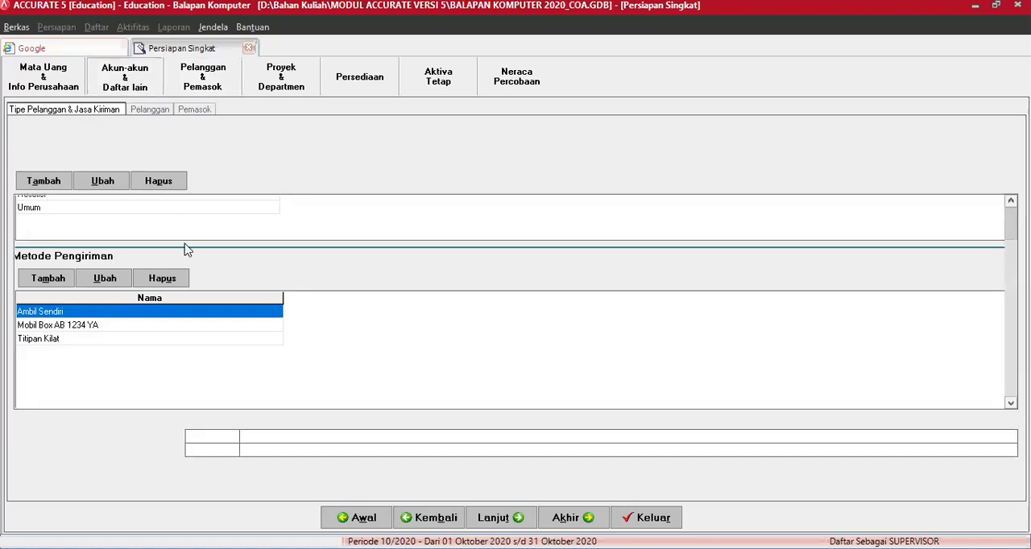
click(139, 110)
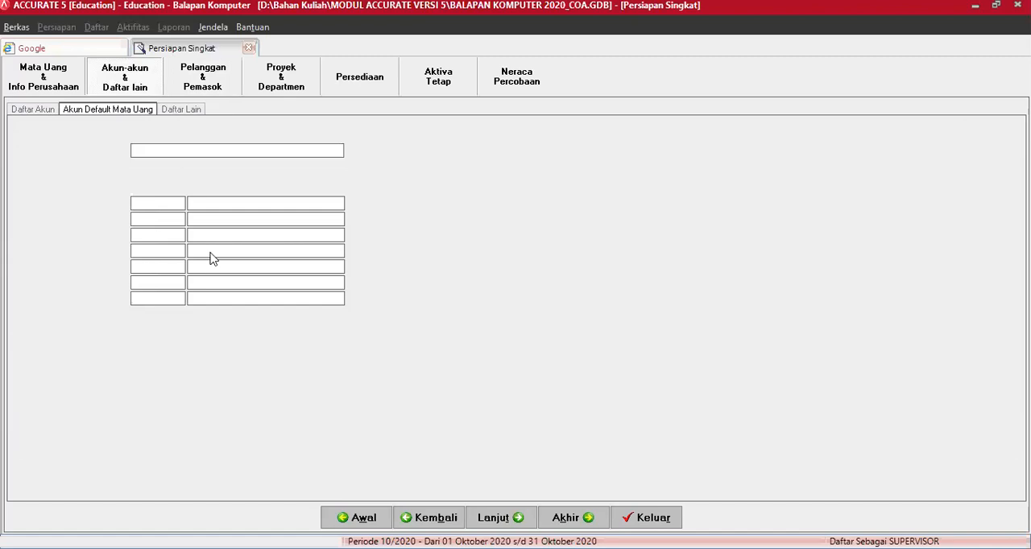
click(494, 518)
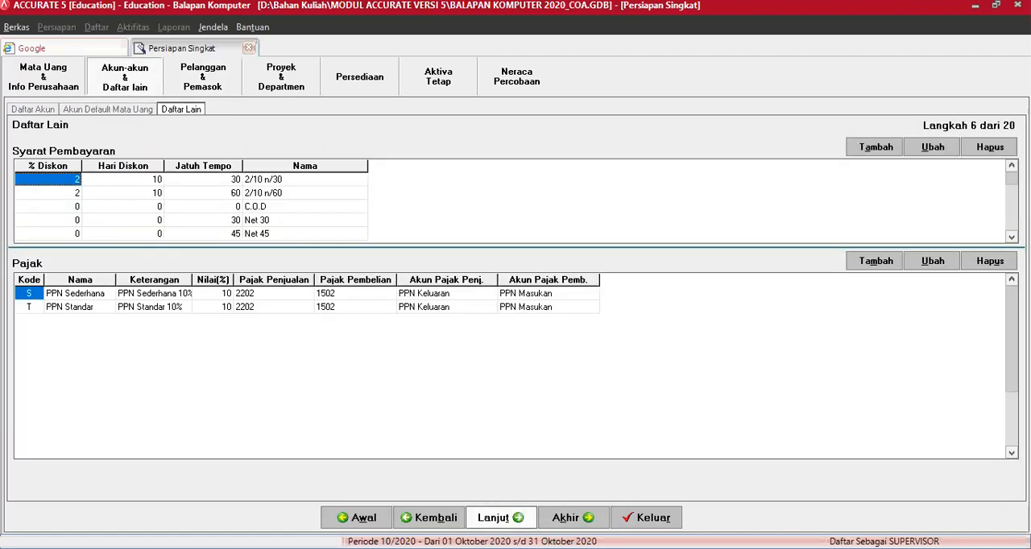
click(501, 520)
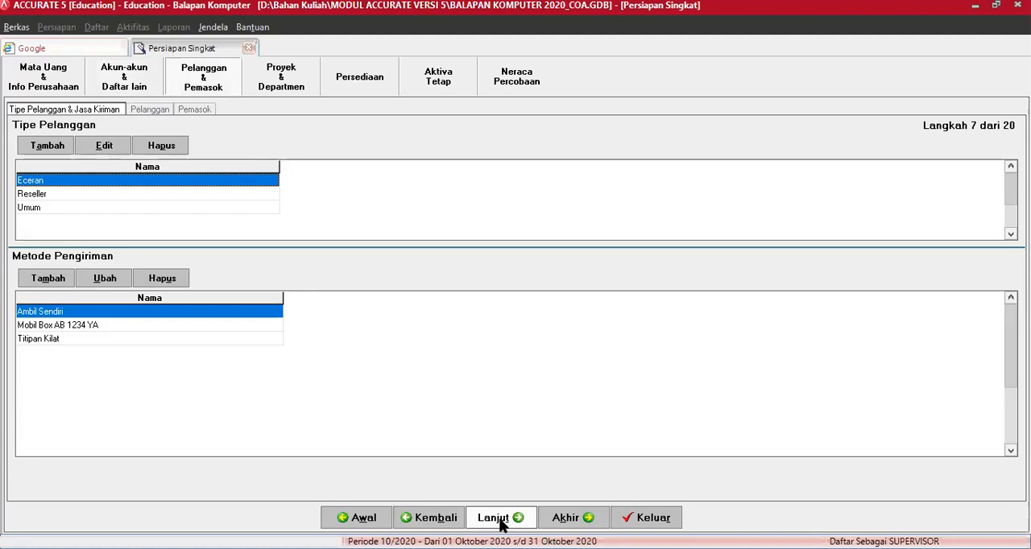
click(499, 520)
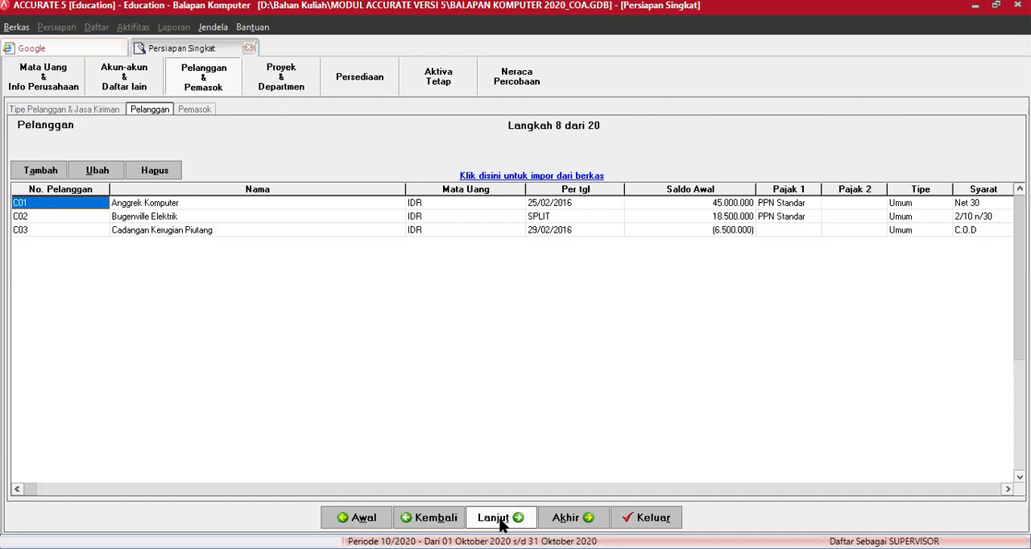
click(499, 520)
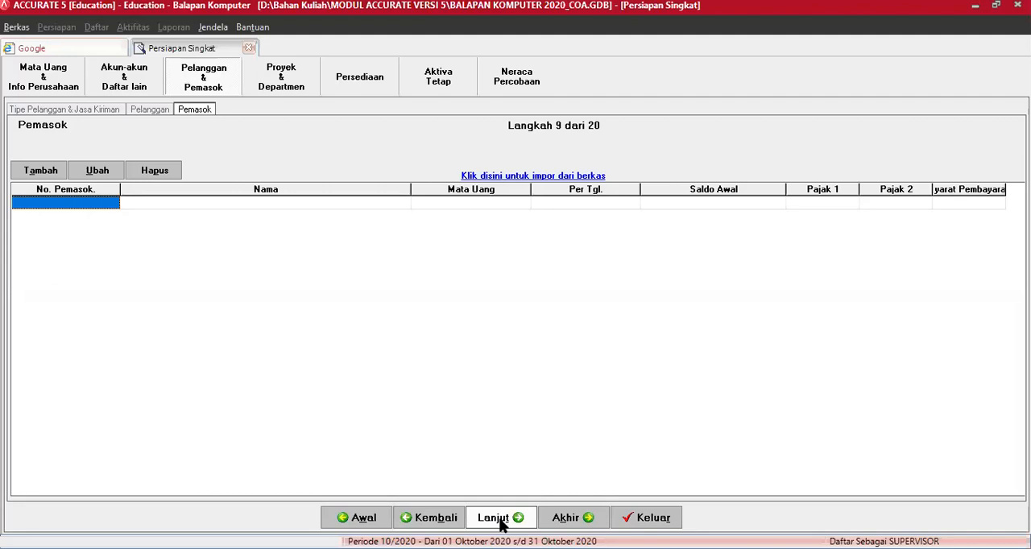
Step: Add a new supplier with No Pemasok S01 and the name PT Acer Indonesia
click(49, 173)
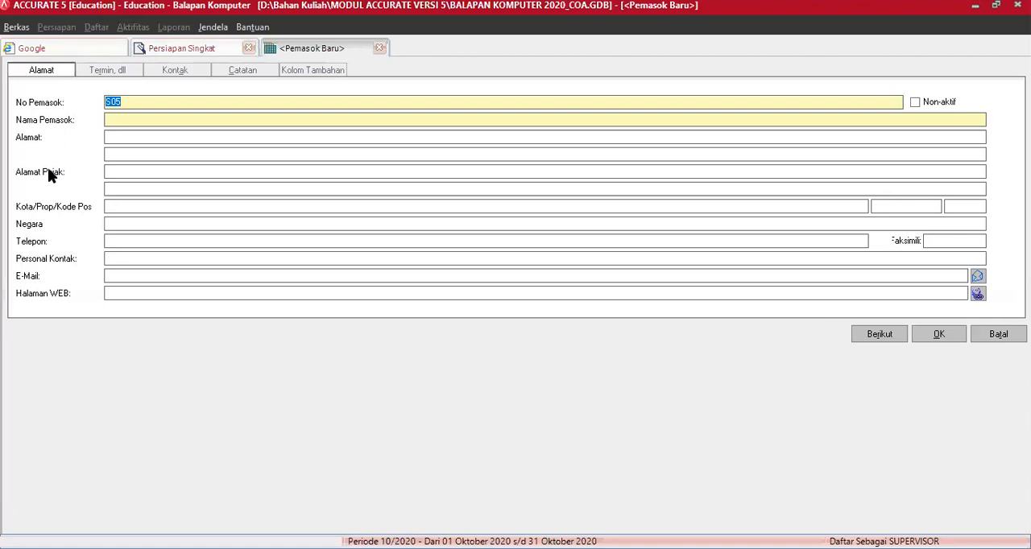
text(S01)
key(Tab)
key(Tab)
text(PT Acer Indonesia)
key(Tab)
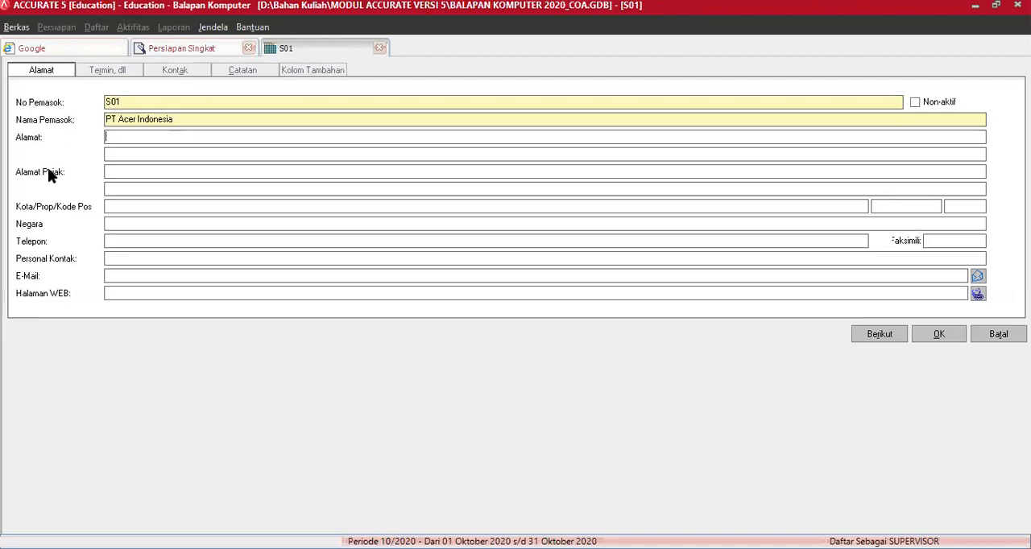
Step: Enter the supplier's street address and district on the two Alamat lines
text(Jl. Asem Gede No. 1 )
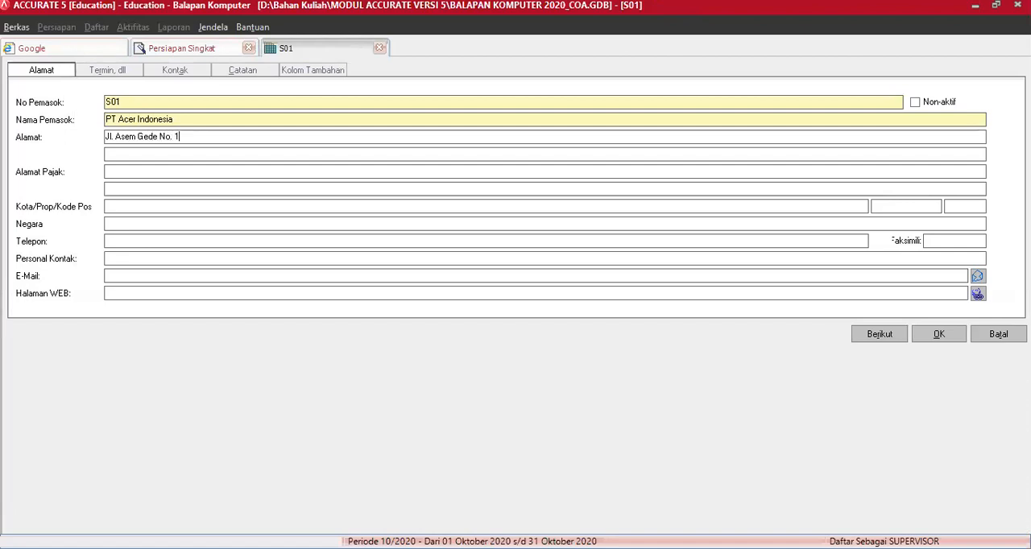
text(Jakarta Barat)
Step: Fill in the supplier's city and province, and set Negara to Indonesia
key(Tab)
key(Tab)
key(Tab)
text(Jakarta Barat)
key(Tab)
text(DKI Jakarta)
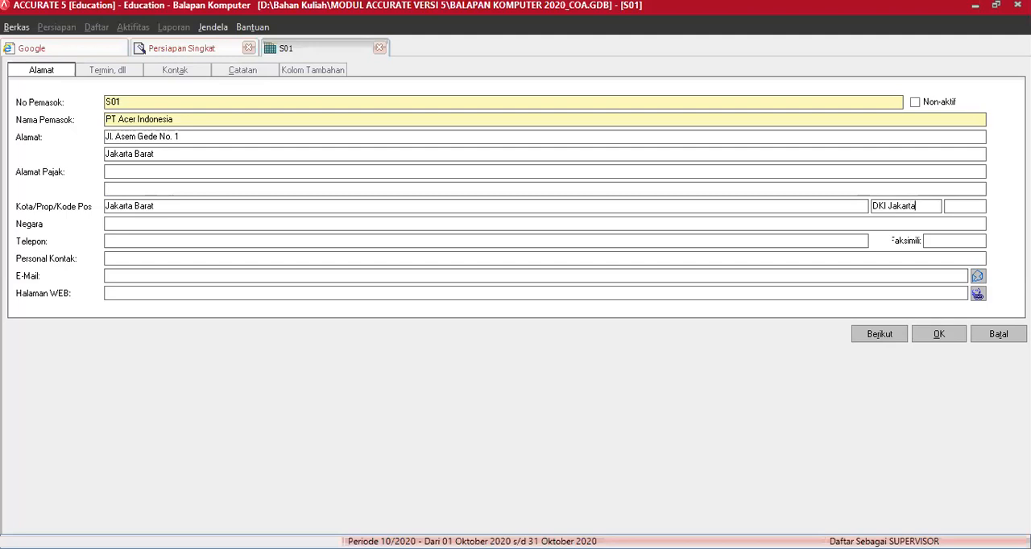
key(Tab)
Step: Enter the supplier's telephone and fax numbers
key(Tab)
key(Tab)
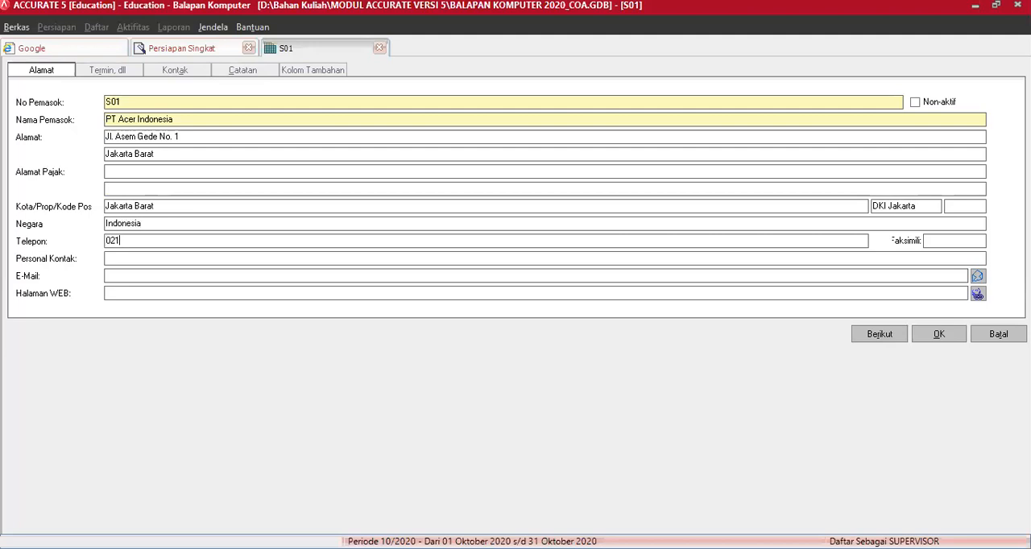
key(Tab)
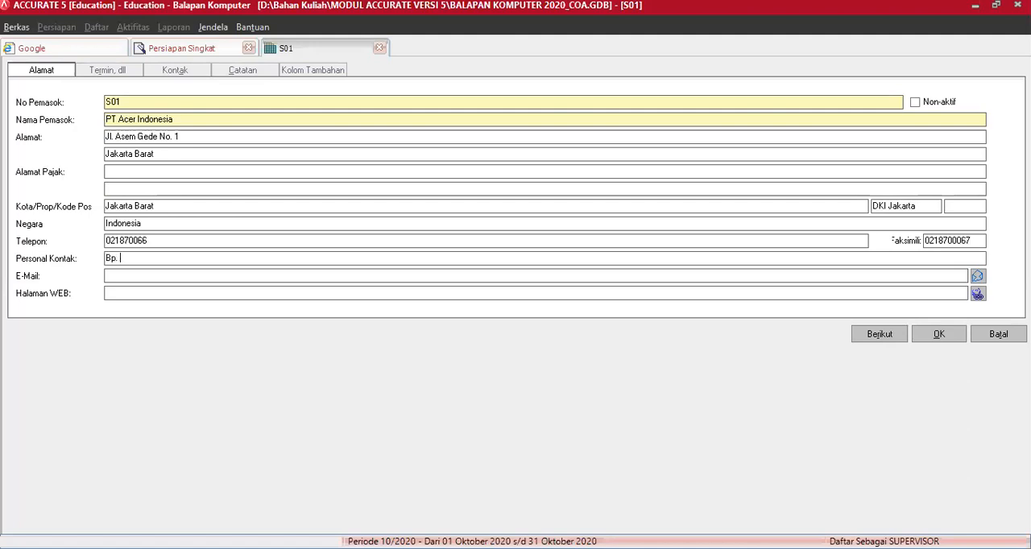
Step: Fill in the supplier's contact person and the contact's e-mail address
key(BackSpace)
key(BackSpace)
key(BackSpace)
text(ris)
key(Tab)
key(Tab)
key(Tab)
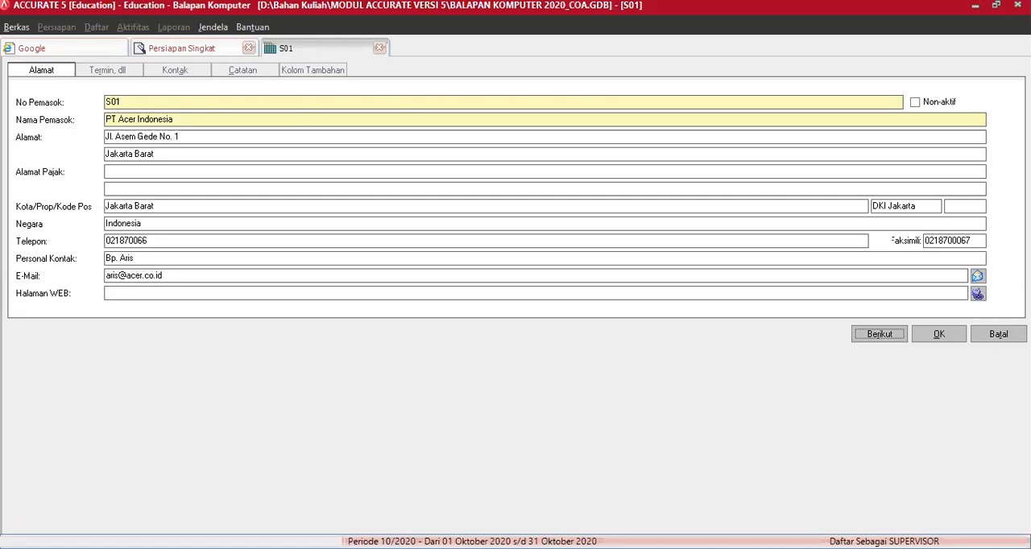
click(122, 293)
text(www.accer.co.id)
click(136, 275)
text(c)
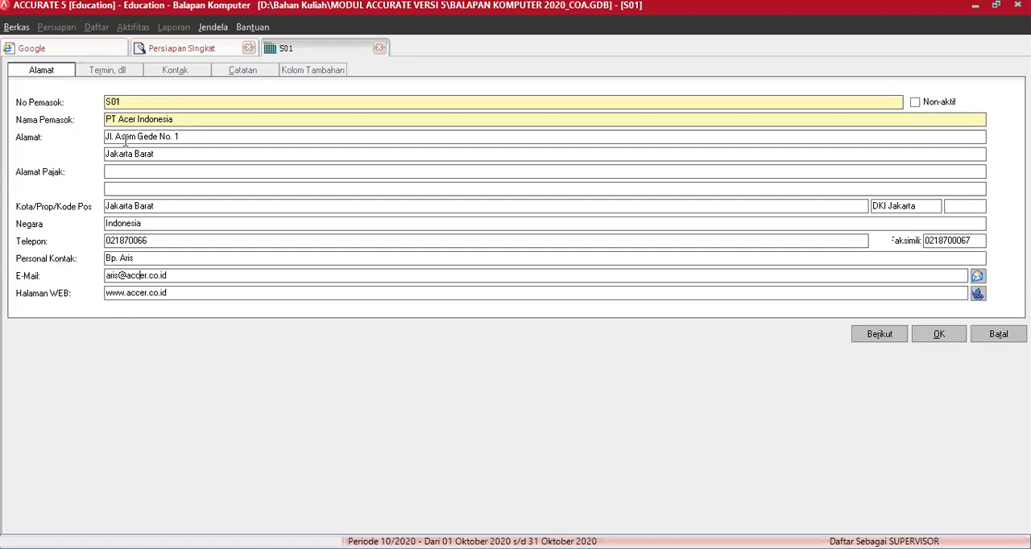
Step: Set the payment terms of PT Acer Indonesia to 2/10 n/30
click(119, 74)
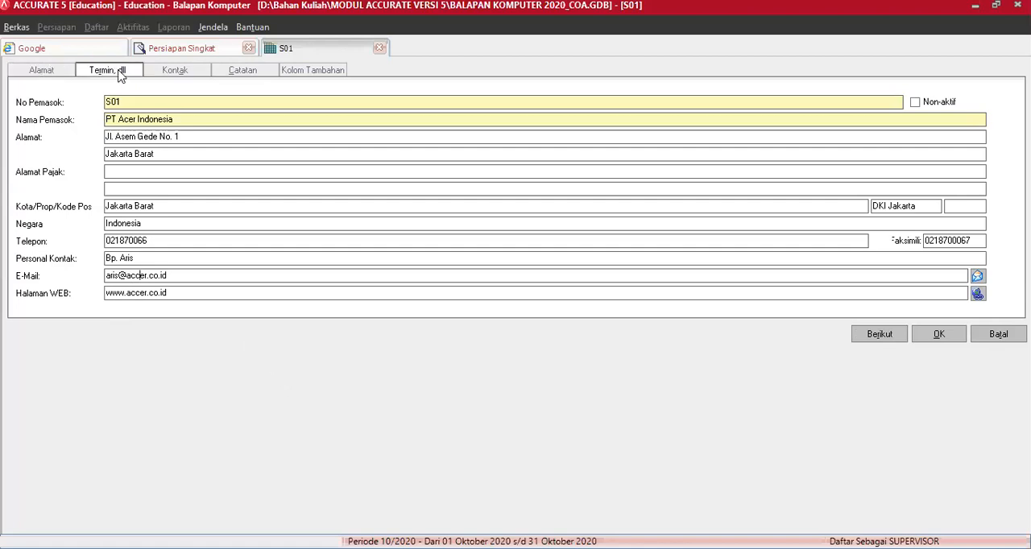
click(143, 107)
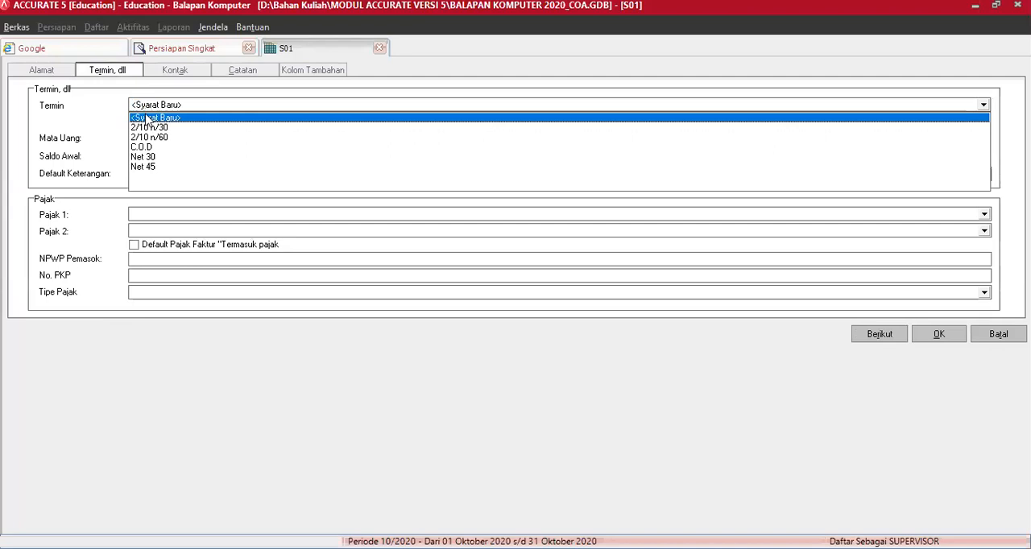
click(148, 127)
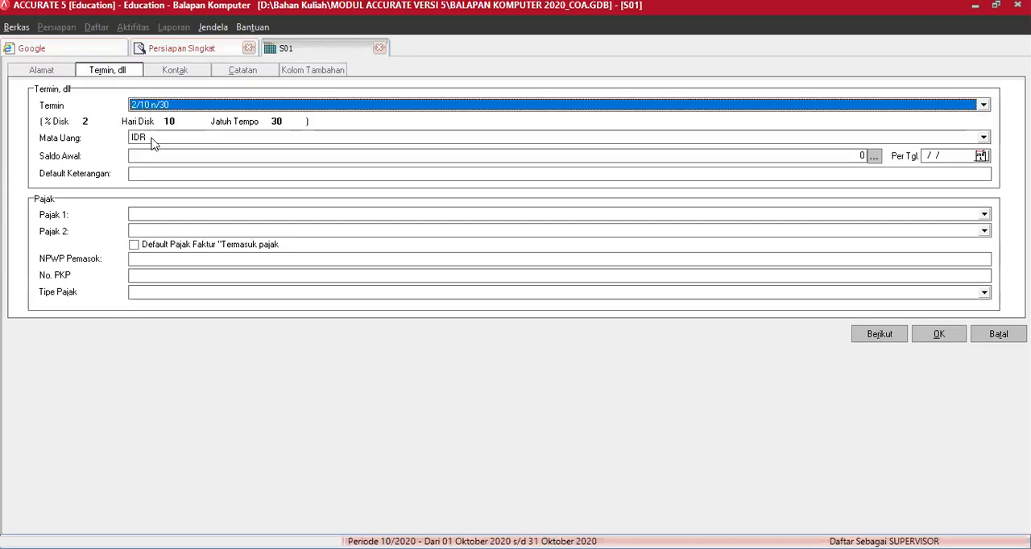
Step: Record opening-balance invoice ACC 002 for PT Acer Indonesia, dated 24/02/2016, for 65.000.000
click(874, 157)
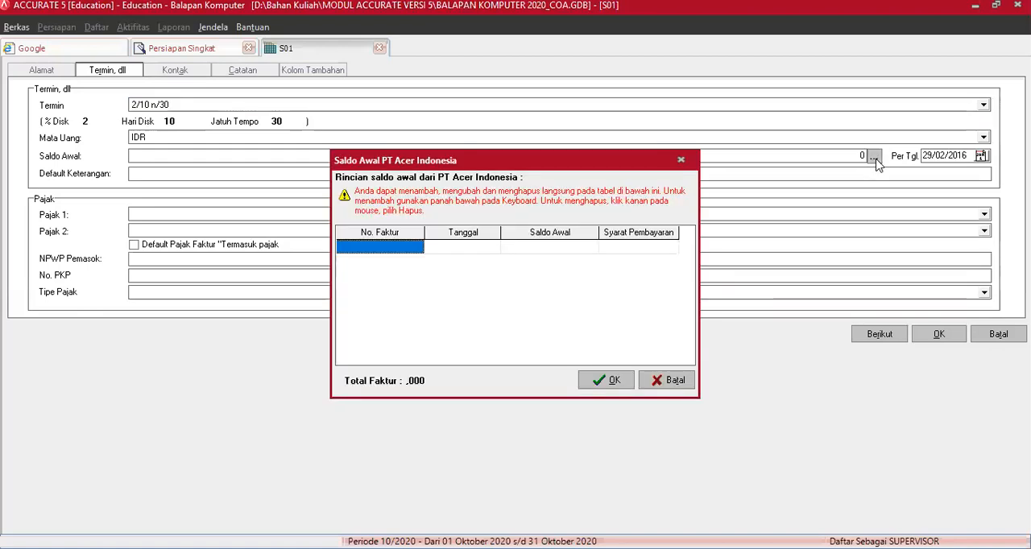
text(ACC)
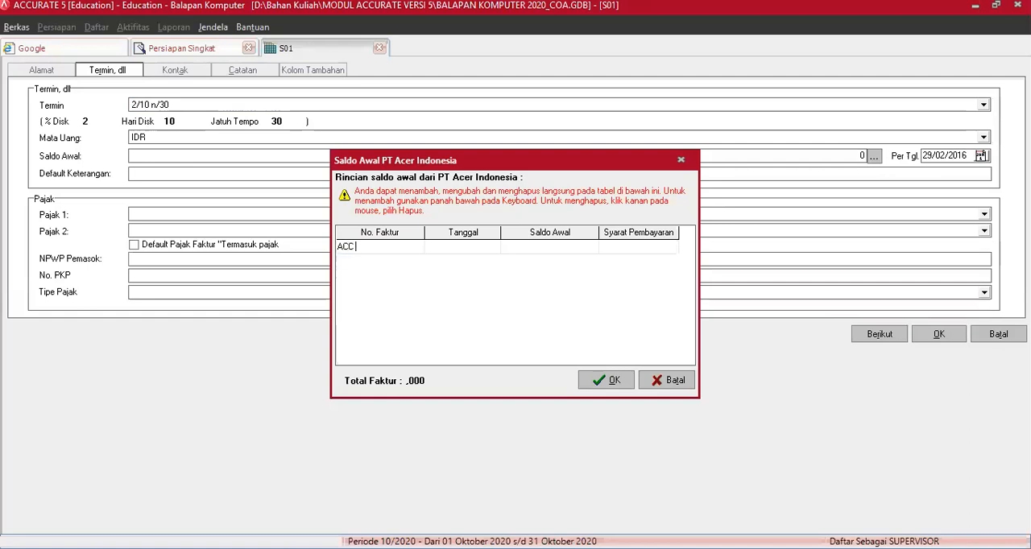
text( 002)
key(Tab)
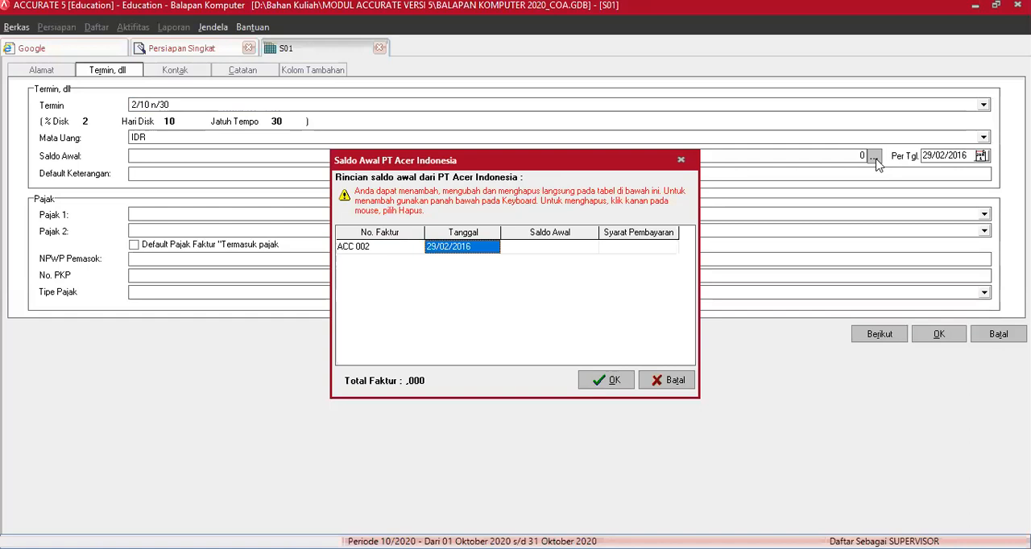
text(24)
key(Tab)
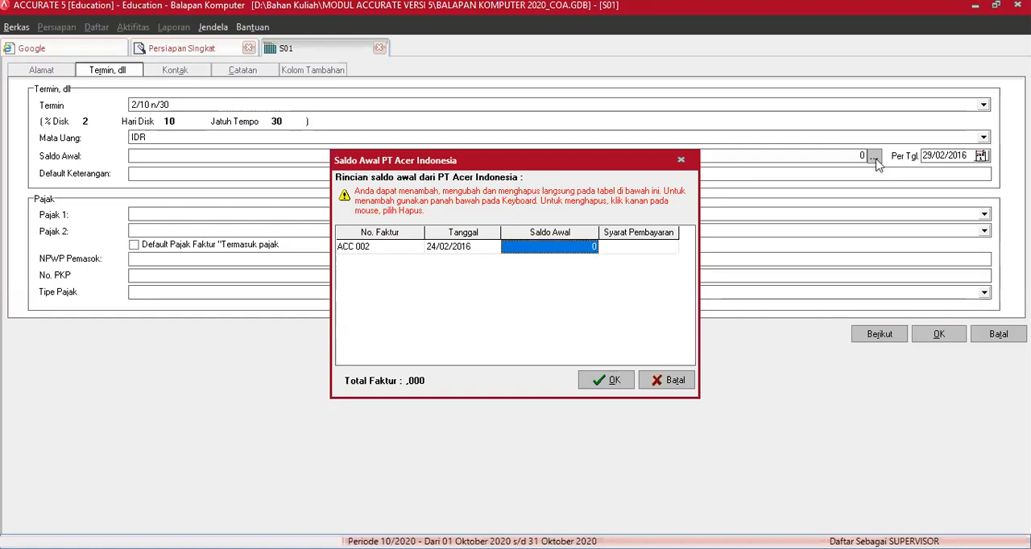
text(65.000.0)
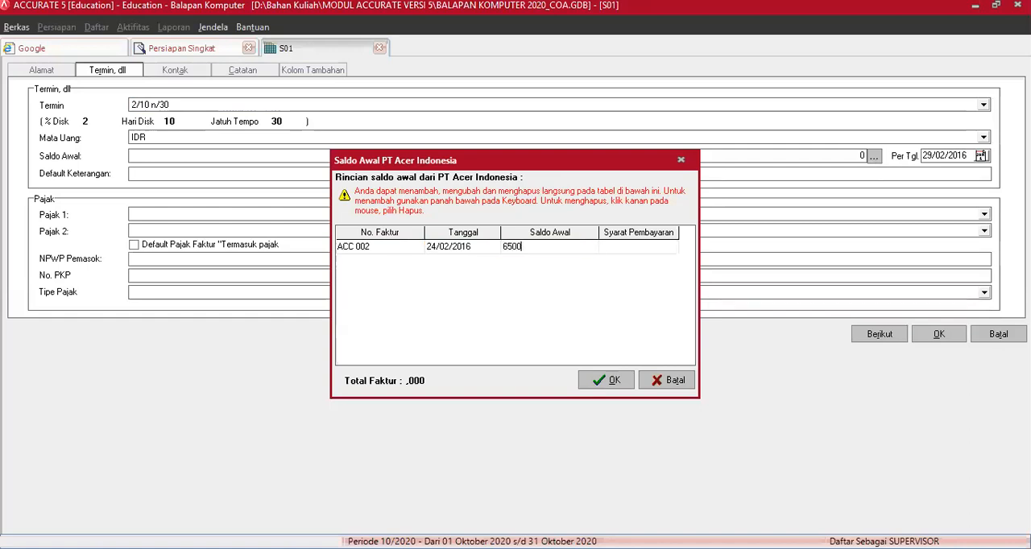
text(00)
Step: Add a second opening-balance invoice ACC 004, dated 29/02/2016, for 42.500.000, and accept the balance details
key(Down)
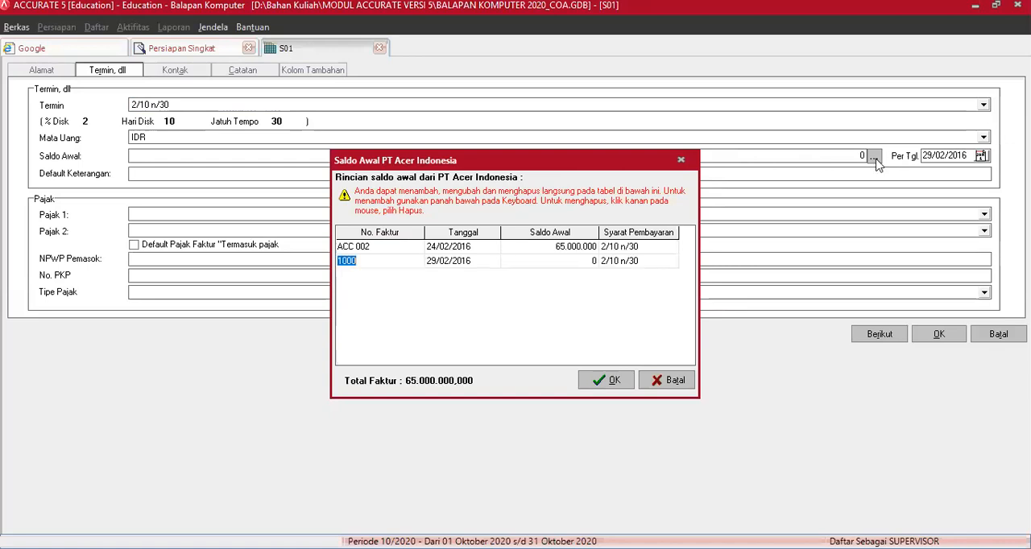
text(ACC 004)
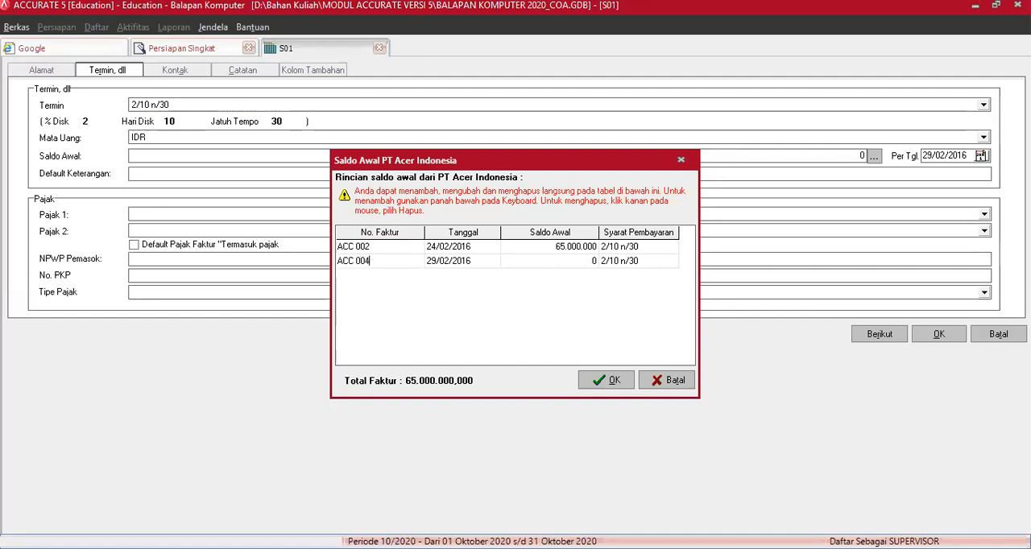
key(Tab)
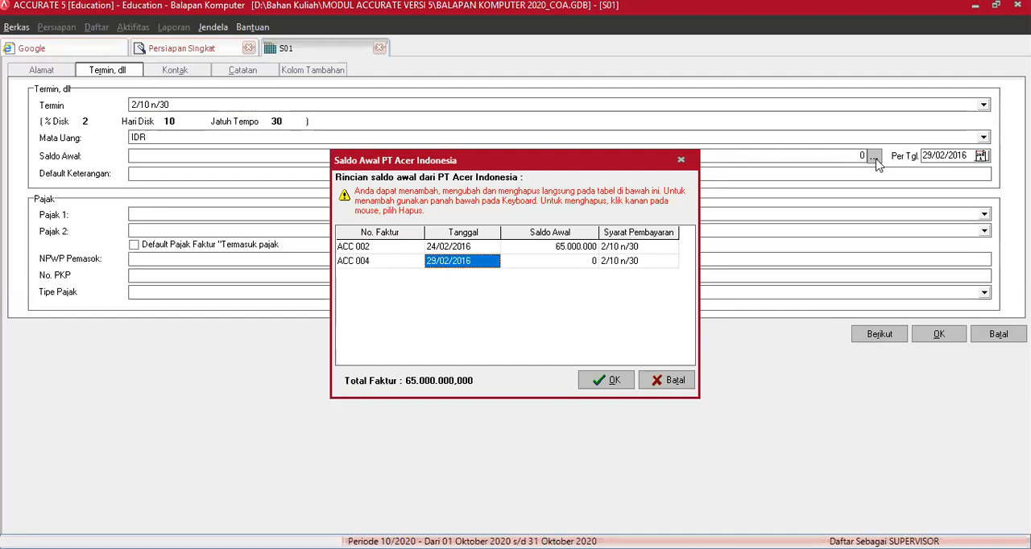
key(Tab)
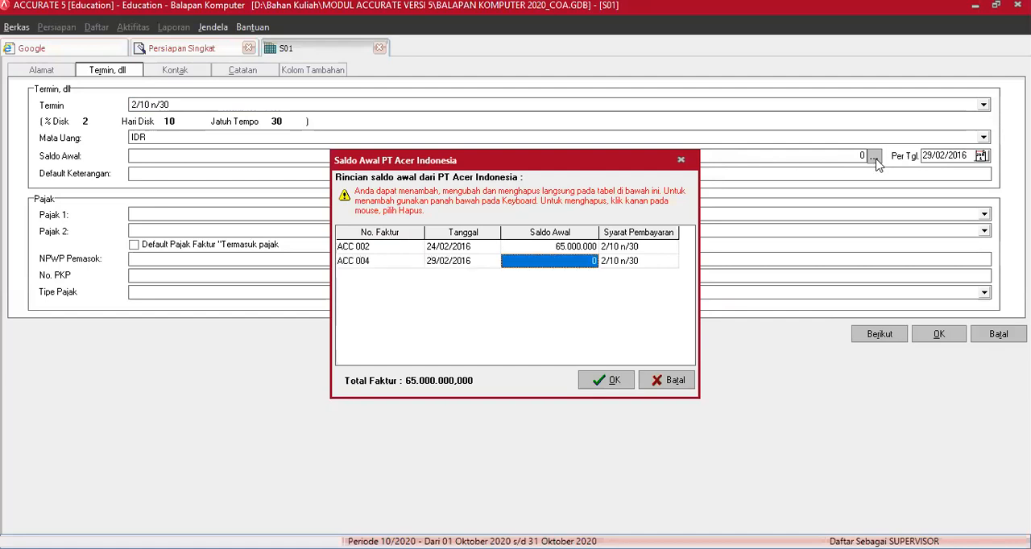
text(42.500.)
text(0000)
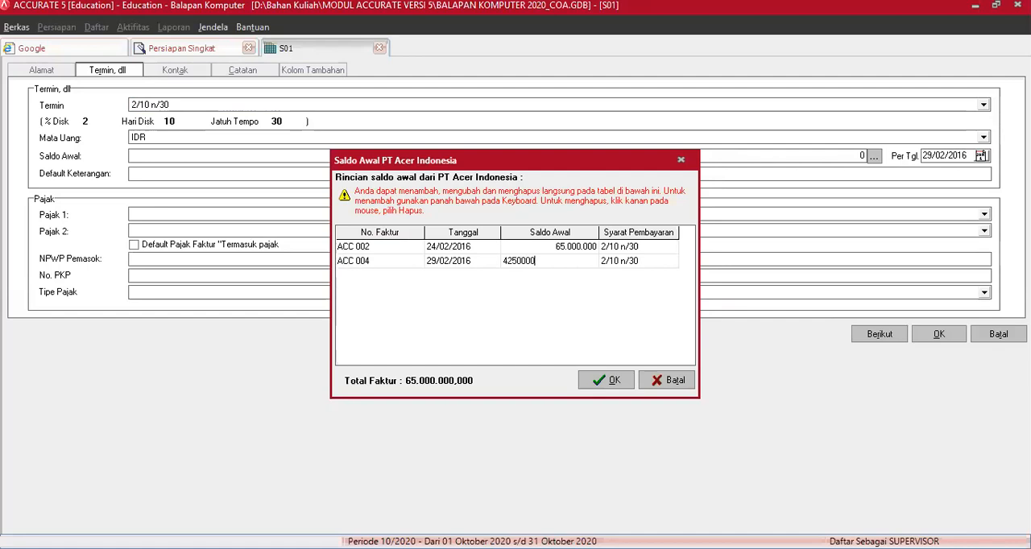
key(Tab)
key(Tab)
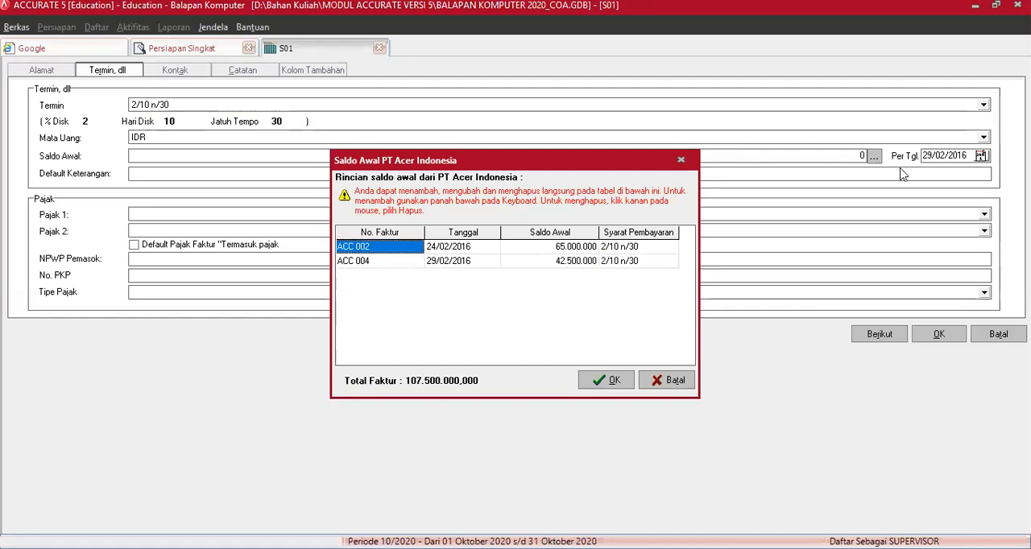
click(608, 381)
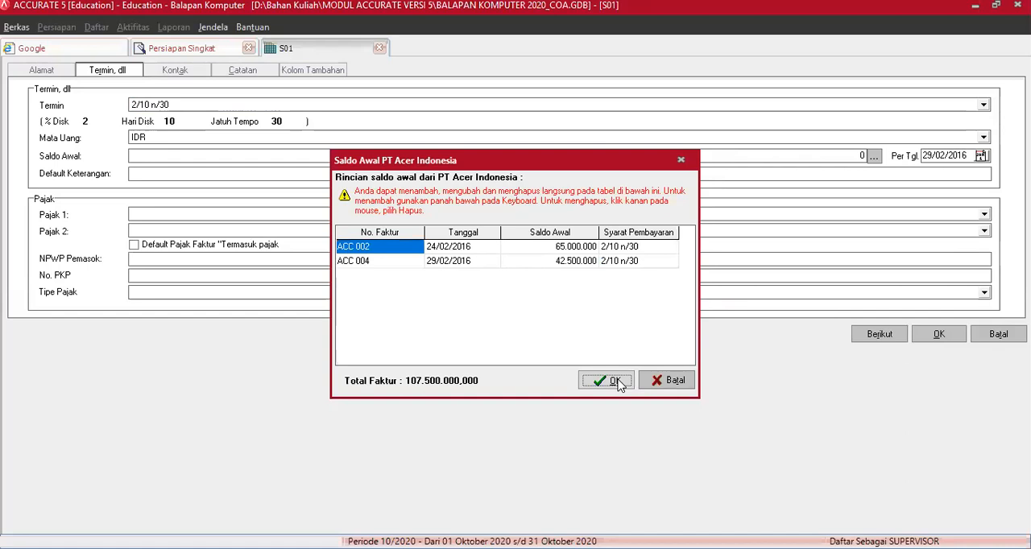
Step: Set Pajak 1 of PT Acer Indonesia to PPN Standar 10%
click(157, 218)
key(Down)
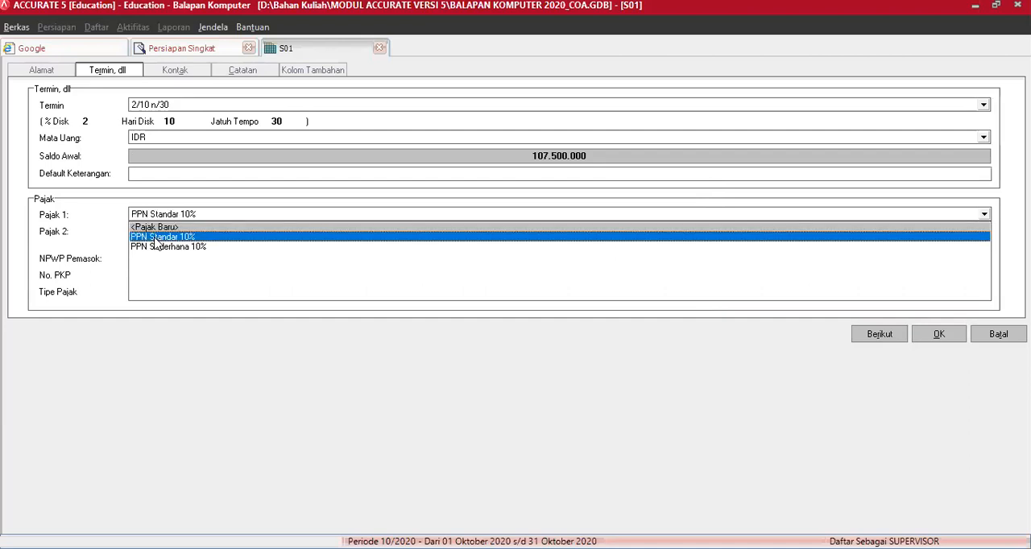
click(154, 238)
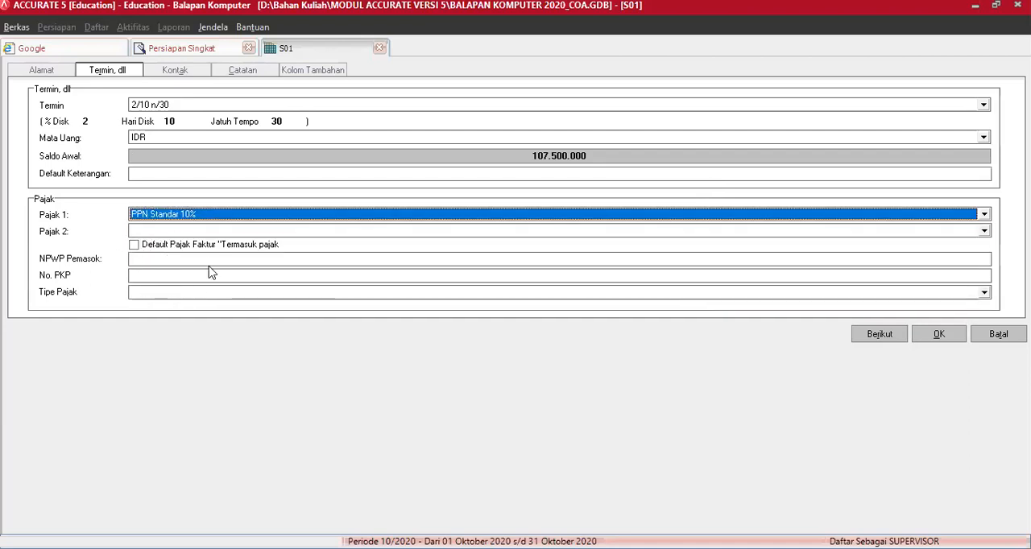
Step: Review the contact, address and terms details of PT Acer Indonesia and save the supplier
click(186, 71)
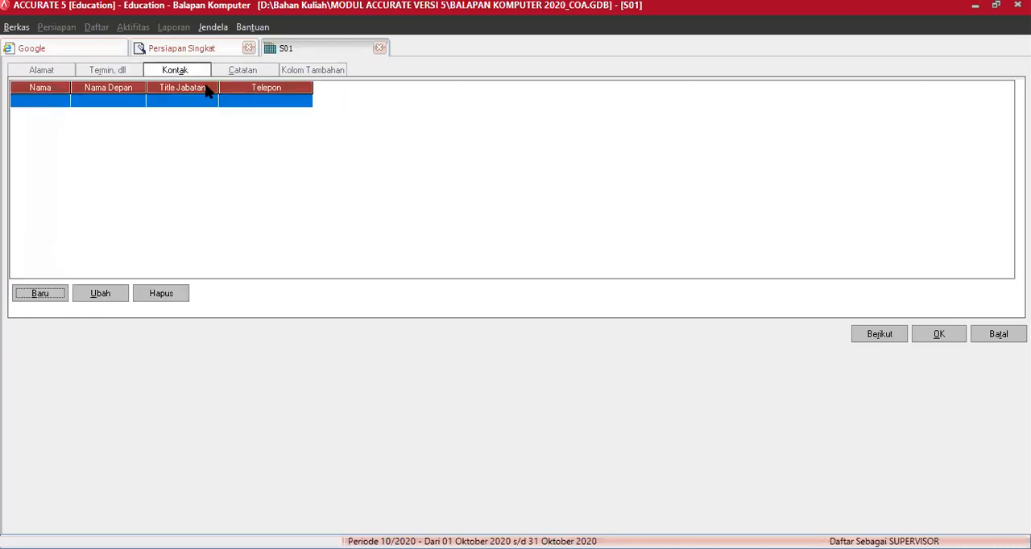
click(40, 71)
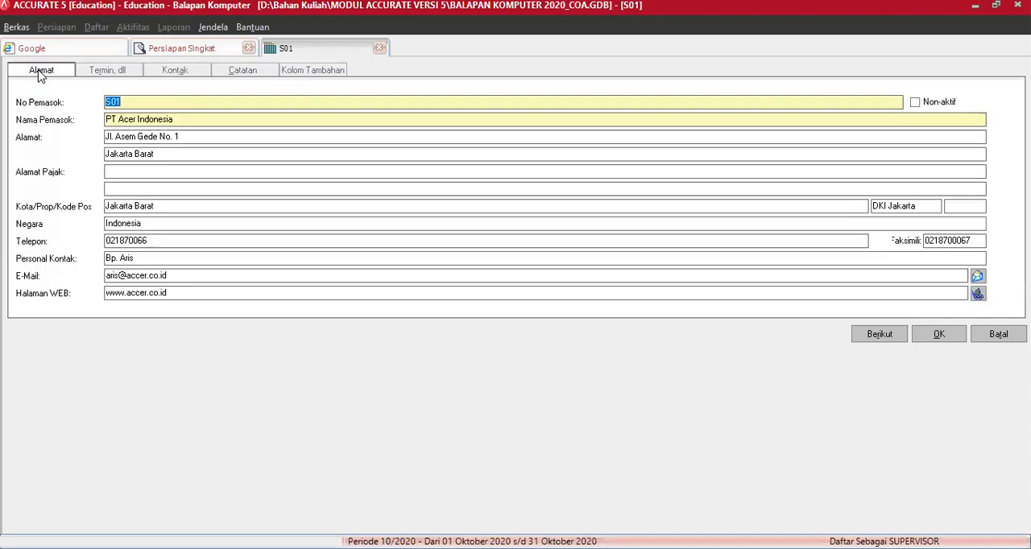
click(91, 72)
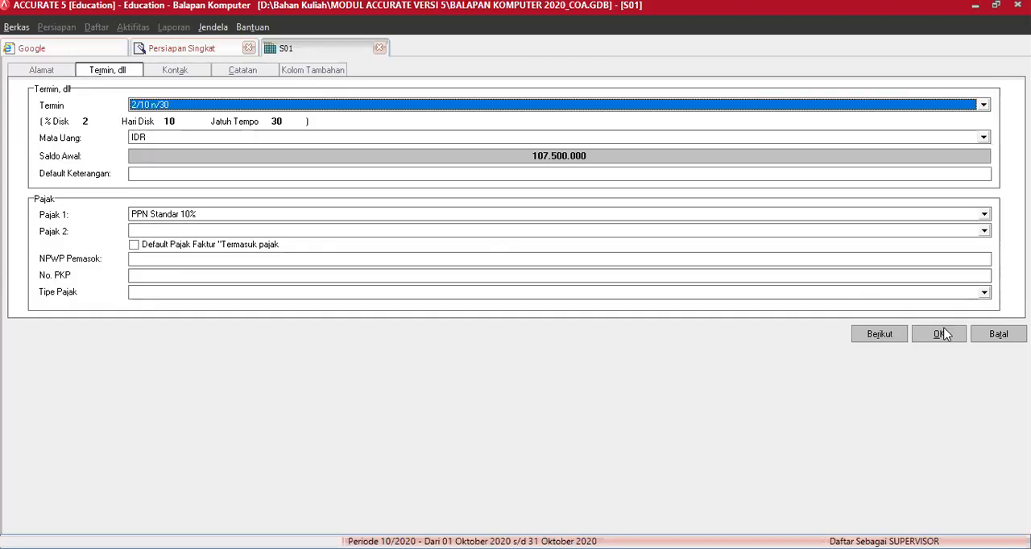
click(890, 337)
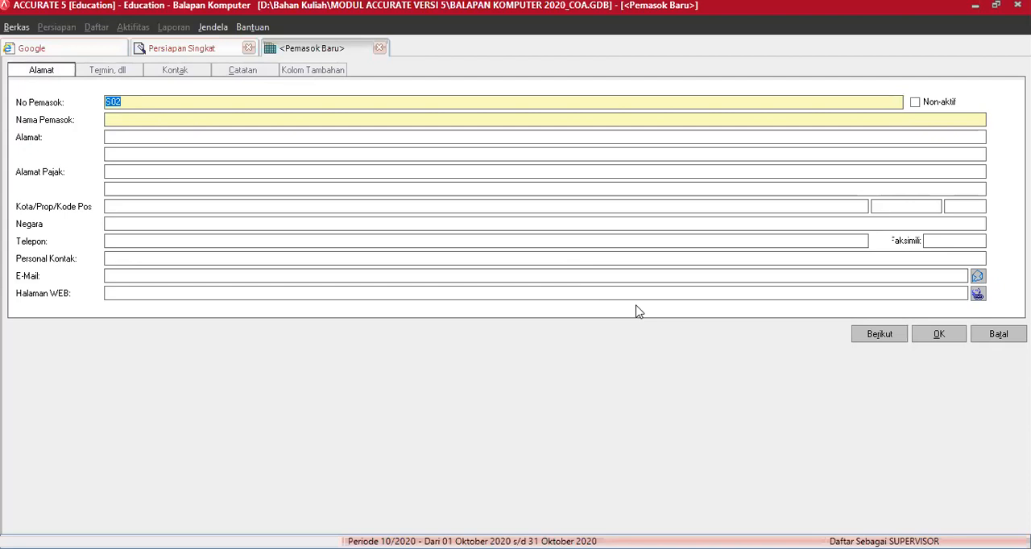
Step: Discard the blank S02 supplier form and return to the supplier list
click(944, 336)
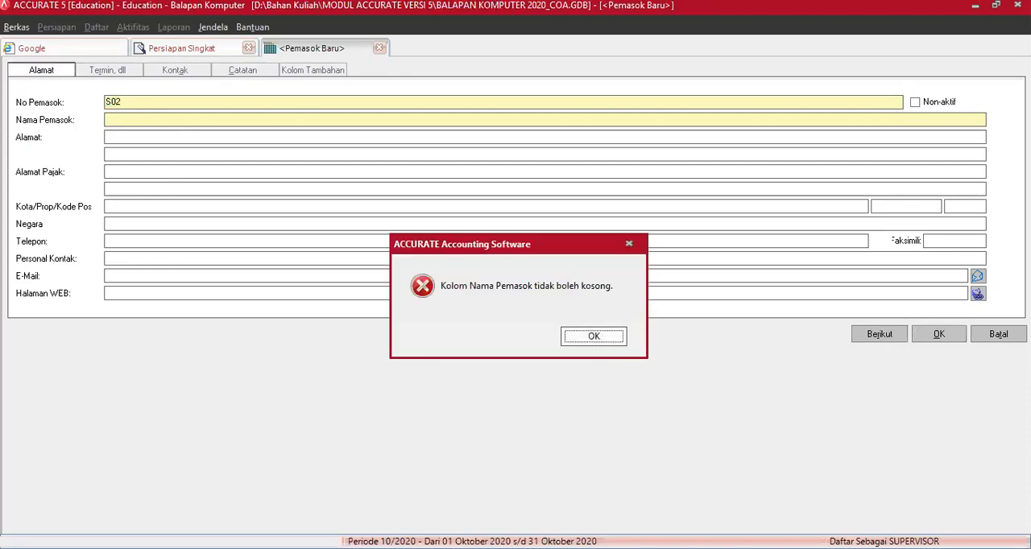
key(Return)
click(998, 334)
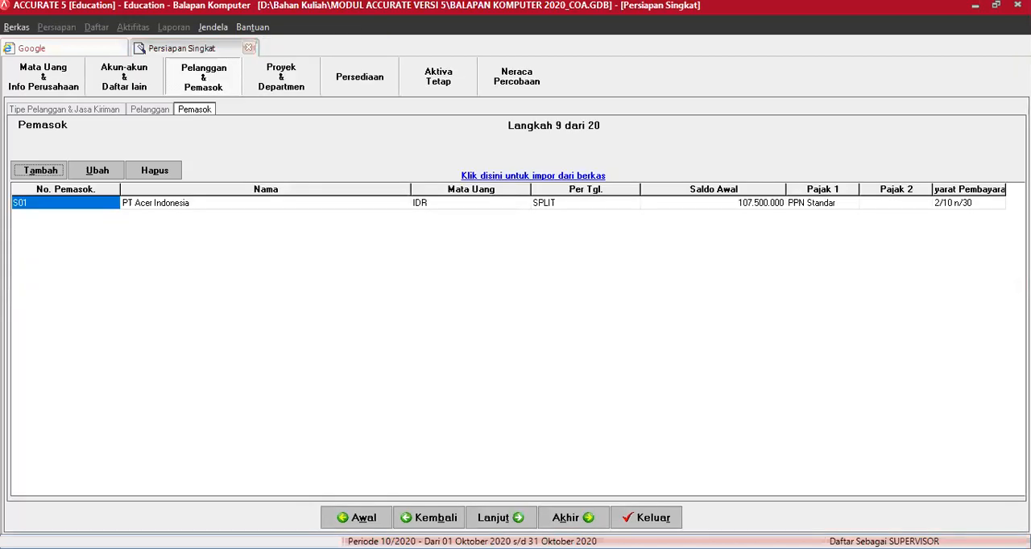
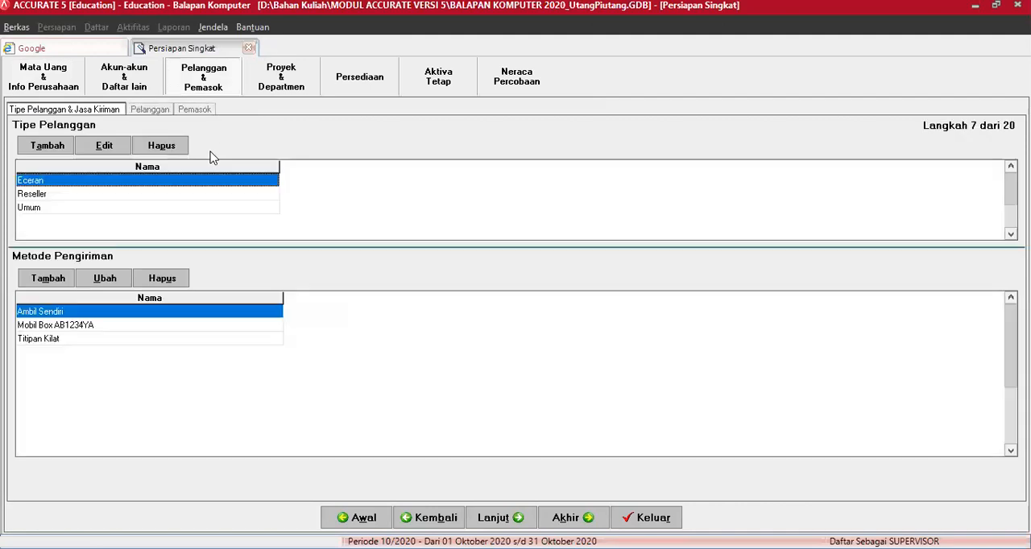
Step: Review the completed Pelanggan and Pemasok lists and advance past Proyek & Departemen to the Persediaan section, leaving projects and departments empty
click(150, 109)
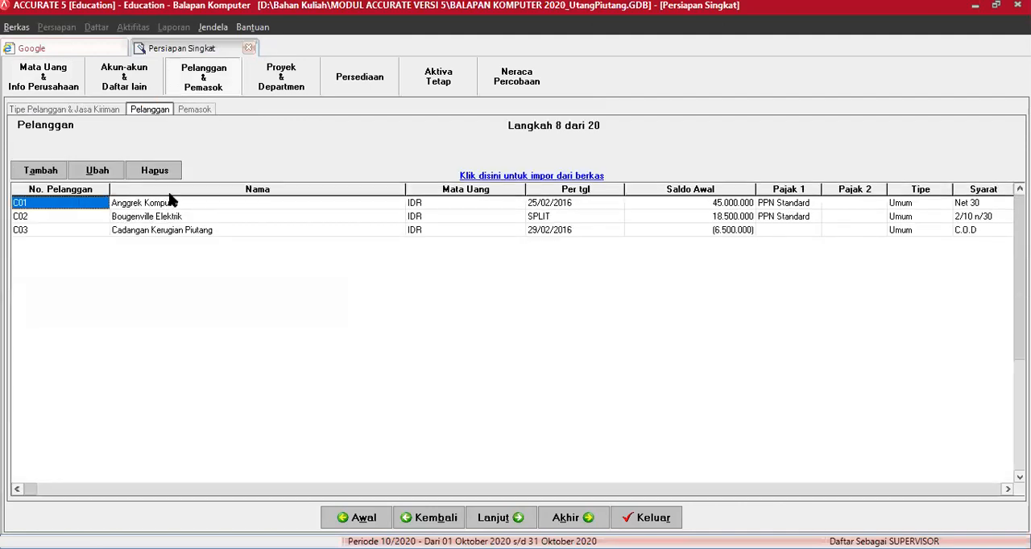
click(196, 109)
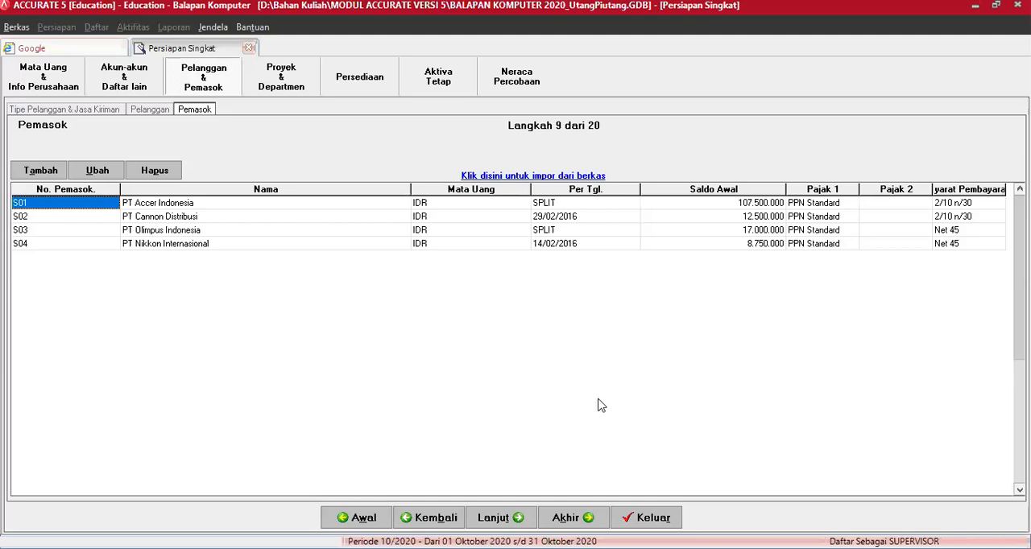
click(500, 518)
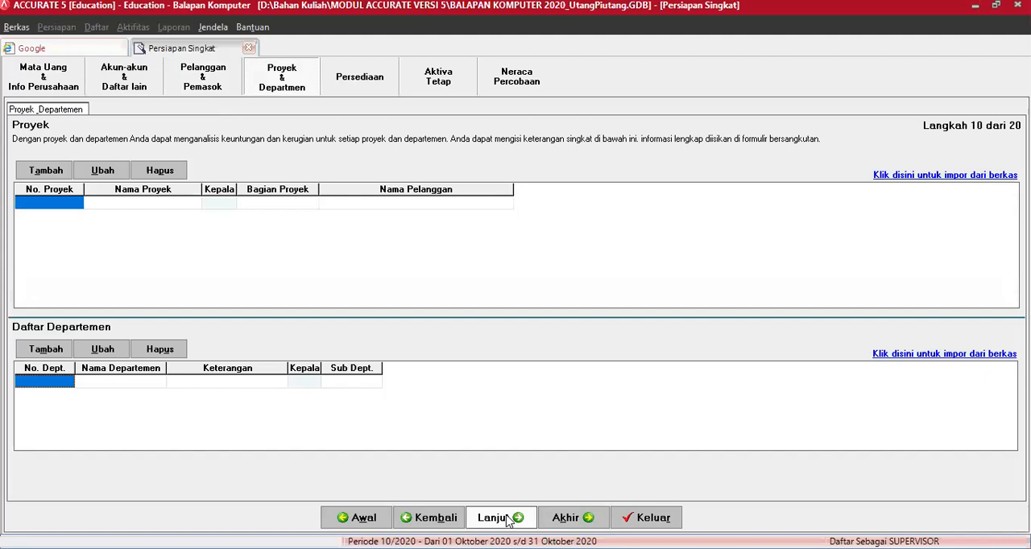
click(501, 518)
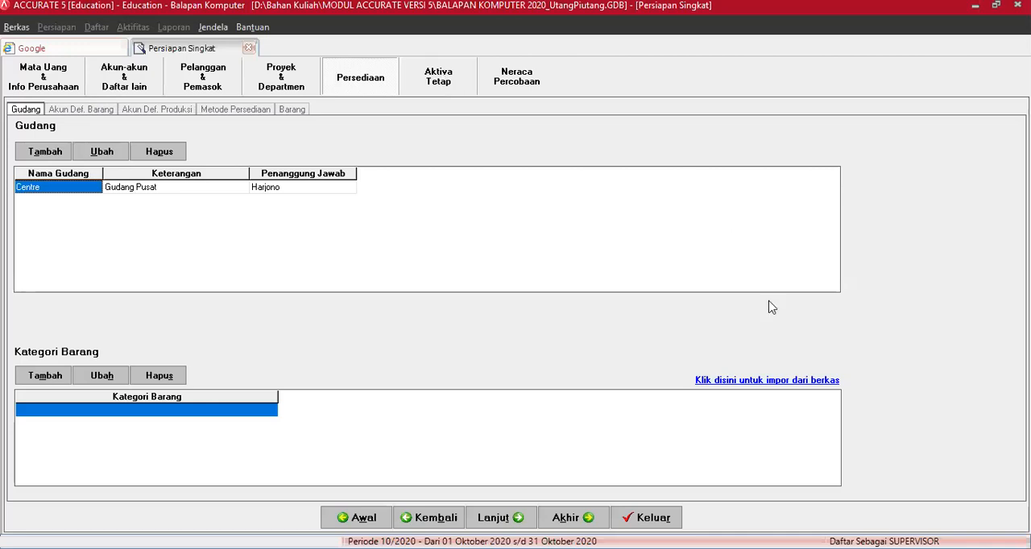
Step: Exit Persiapan Singkat and save the setup data
click(646, 517)
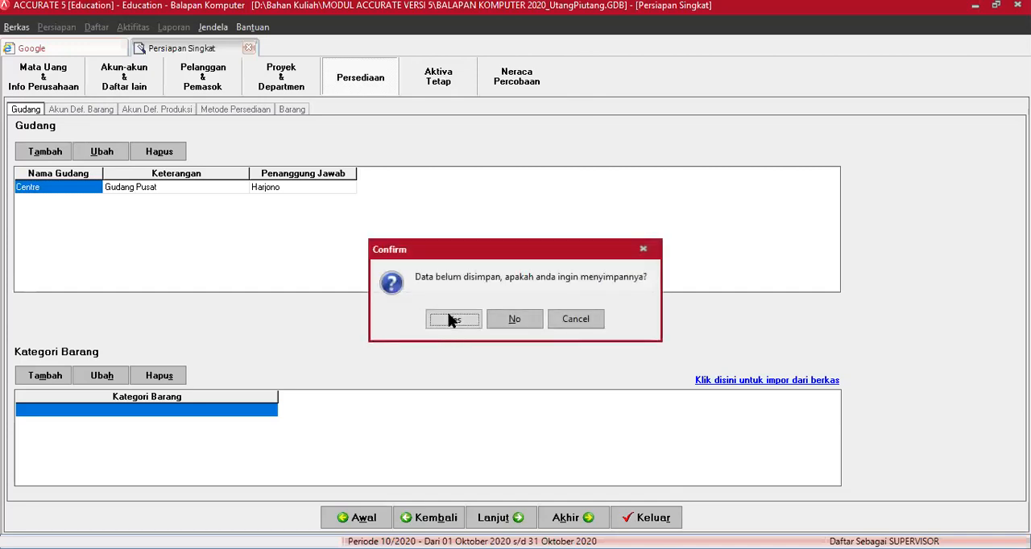
click(454, 320)
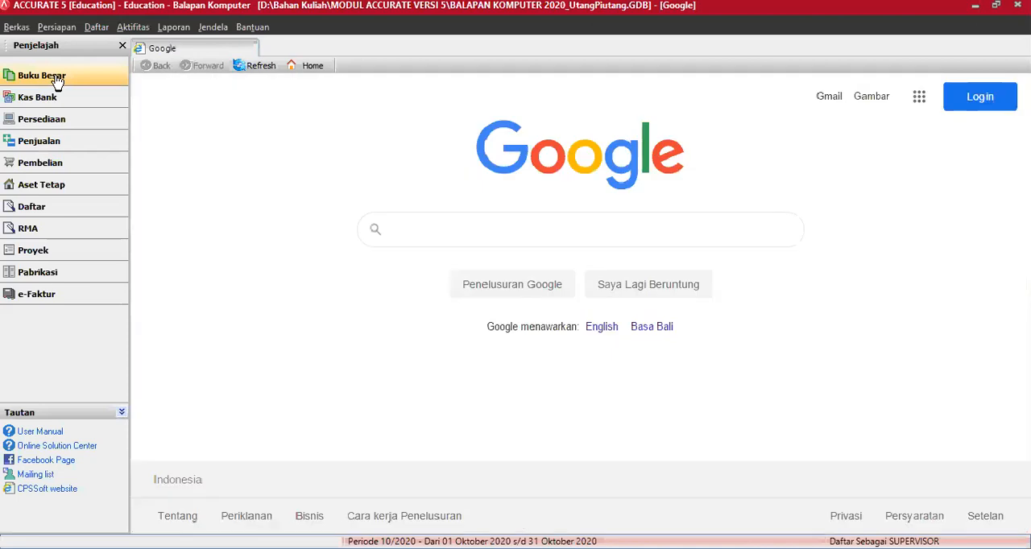
Step: Open the Daftar Akun in Buku Besar and check the balances of Piutang Dagang Rupiah, Cadangan Kerugian Piutang and Utang Dagang Rupiah
click(57, 78)
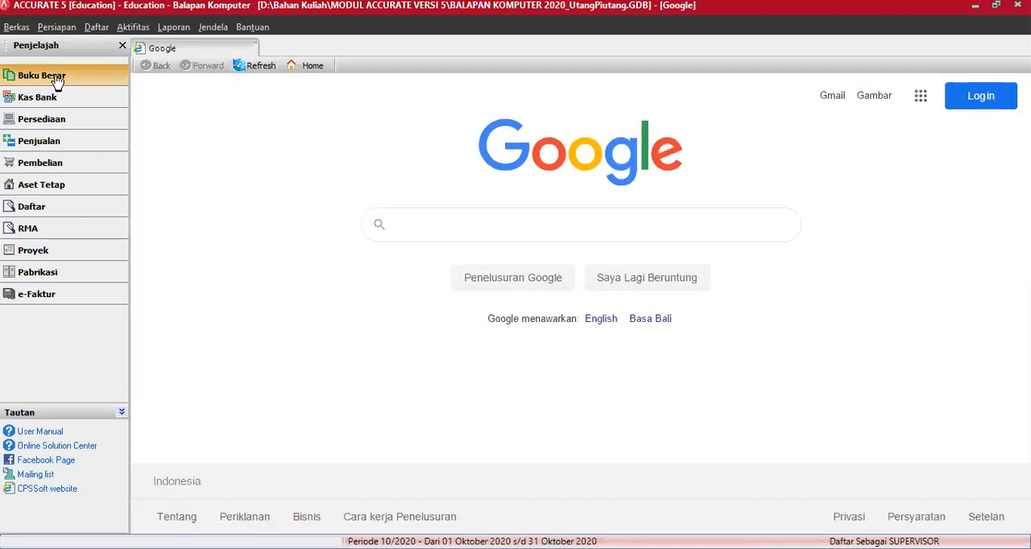
click(169, 135)
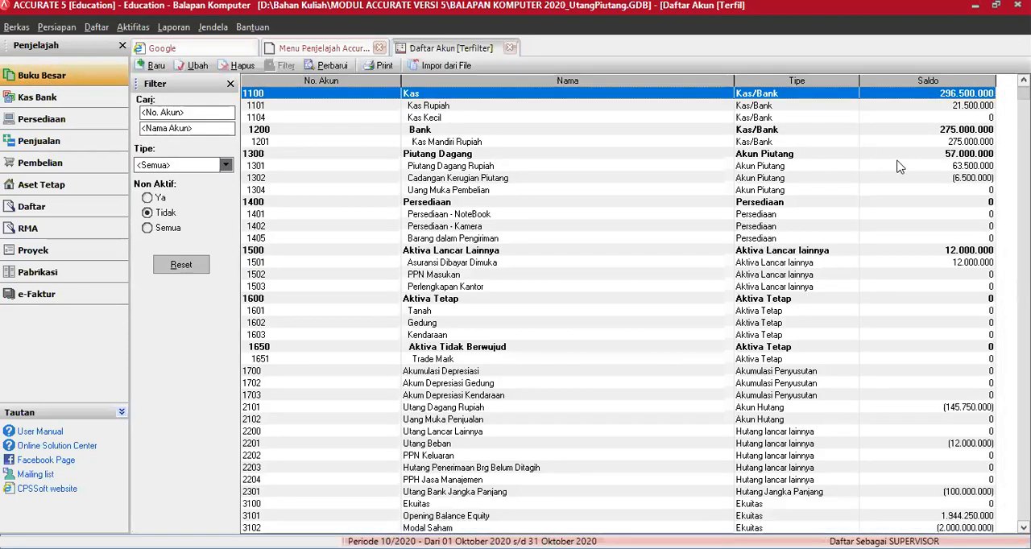
click(500, 143)
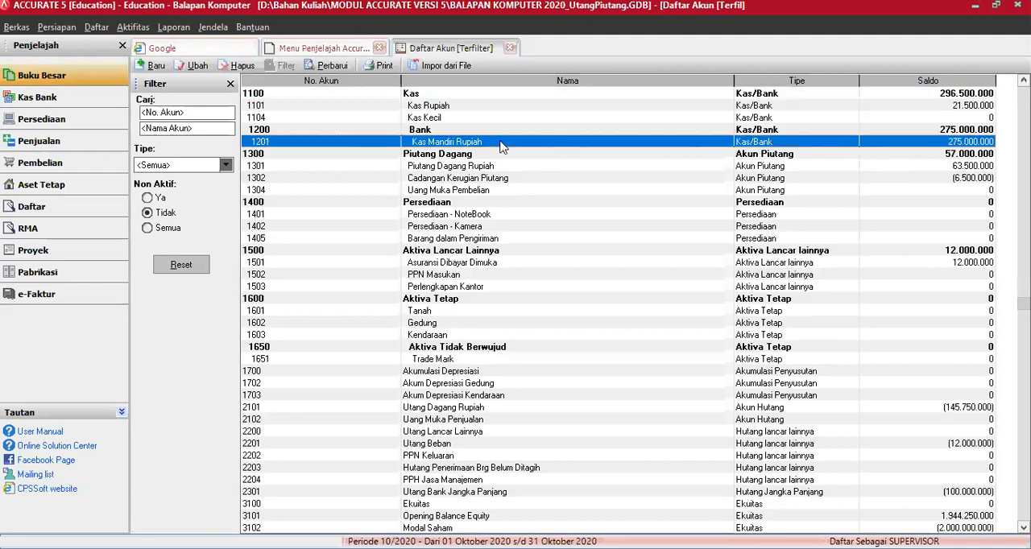
click(955, 167)
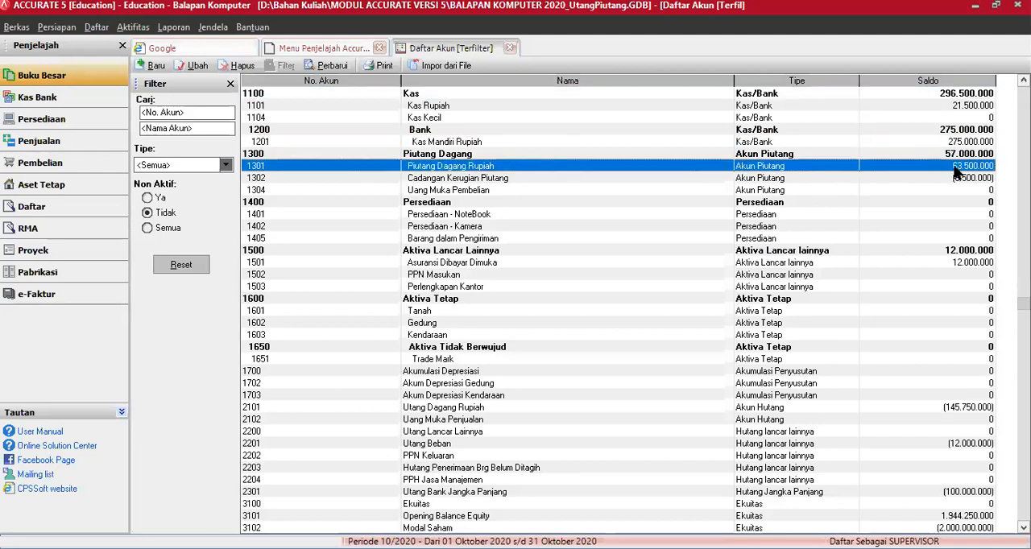
click(957, 179)
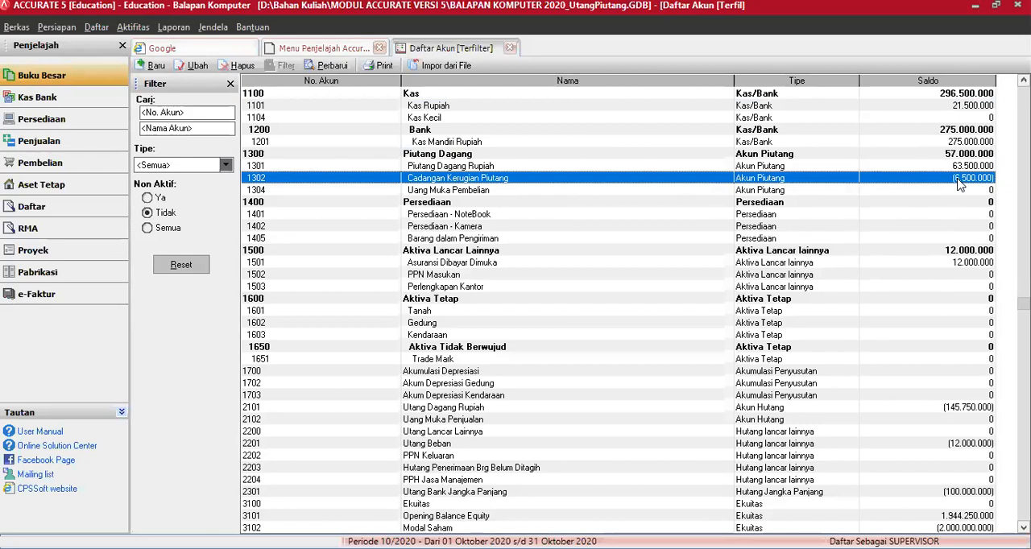
click(964, 411)
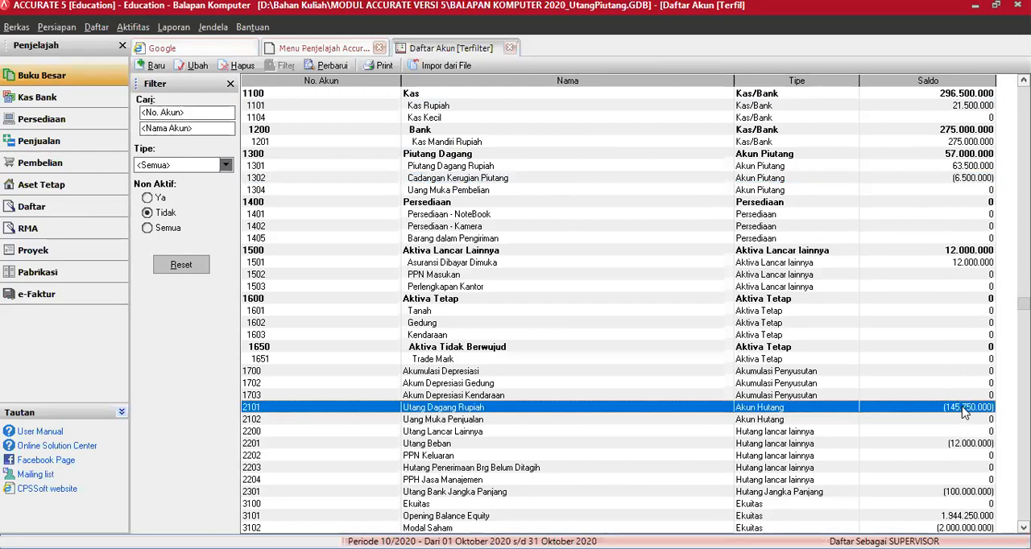